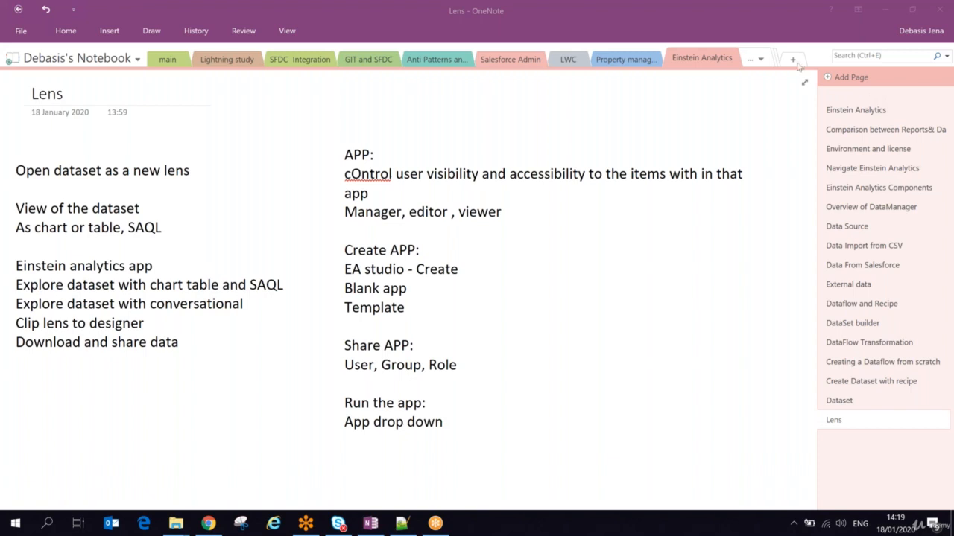
- Highlight the user visibility line and the Create APP, Share APP and Run the app headings
click(691, 118)
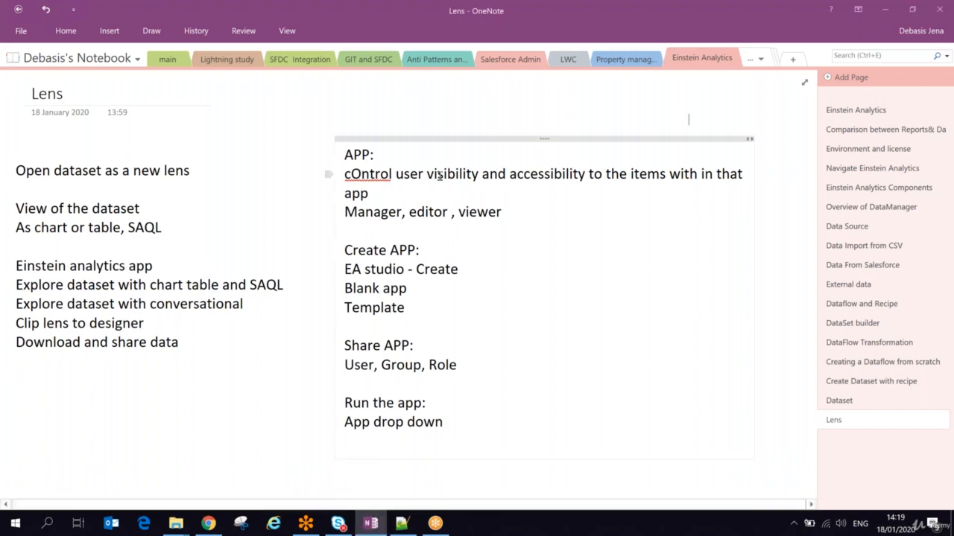
drag(437, 174, 607, 174)
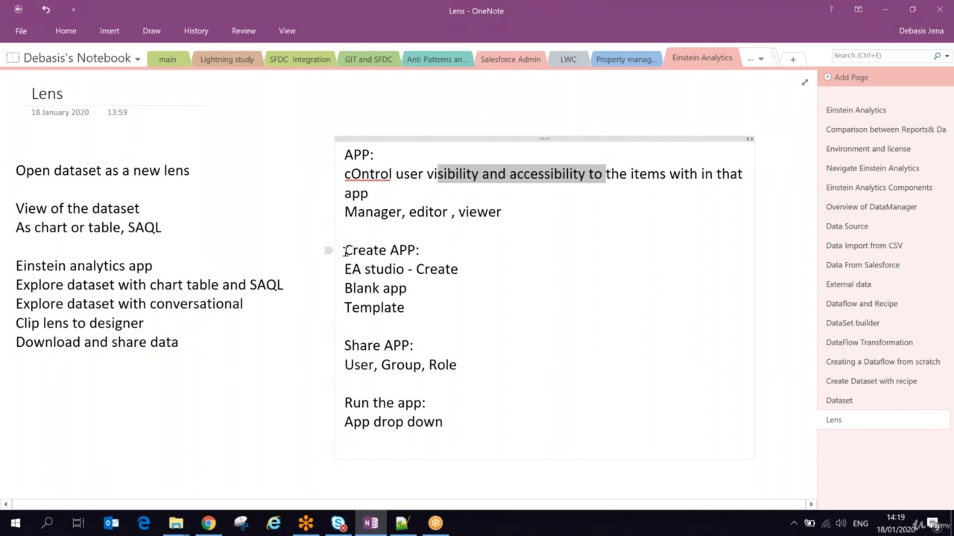
drag(345, 251, 403, 254)
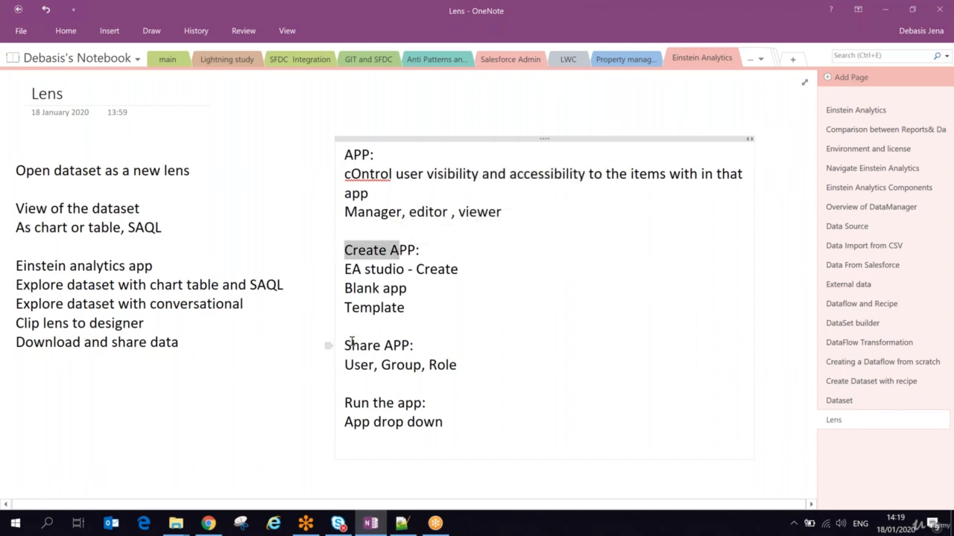
drag(352, 342, 430, 339)
drag(362, 403, 406, 404)
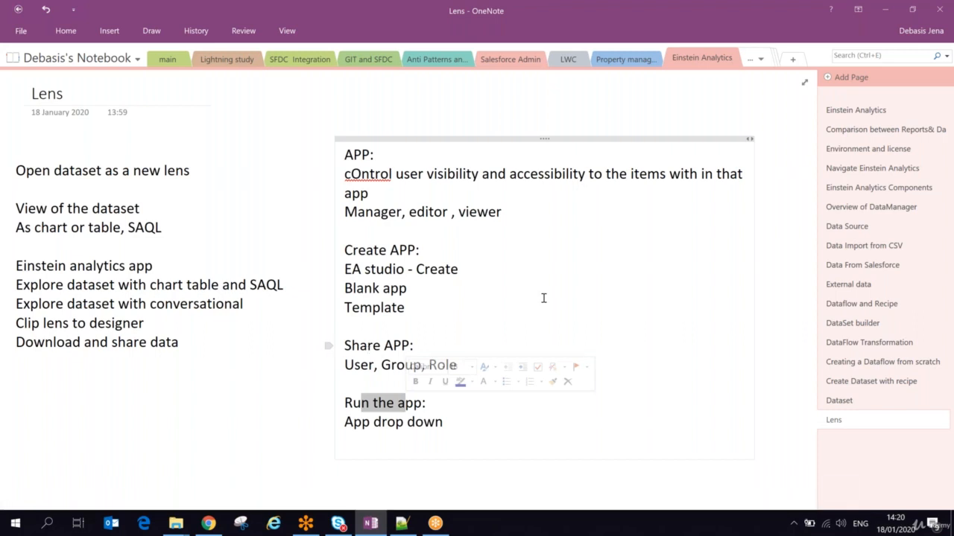
- Add a page titled 'Exploring Dataset' and set its body font size to 22
click(845, 79)
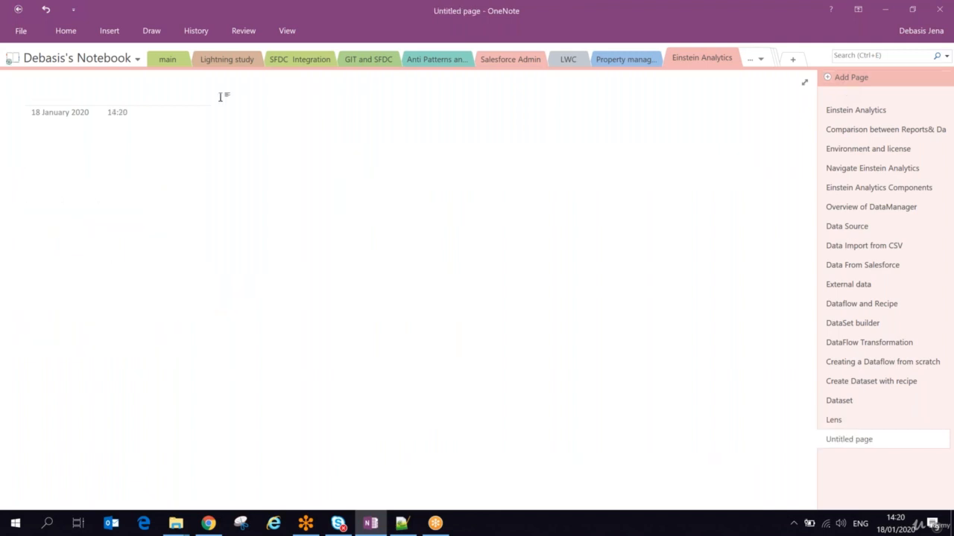
text(Expl)
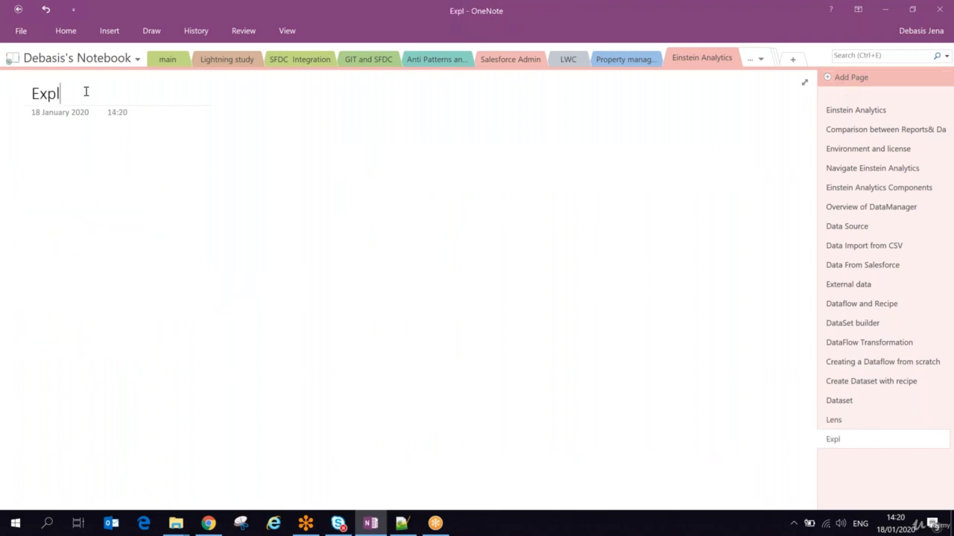
text(oring Dataset)
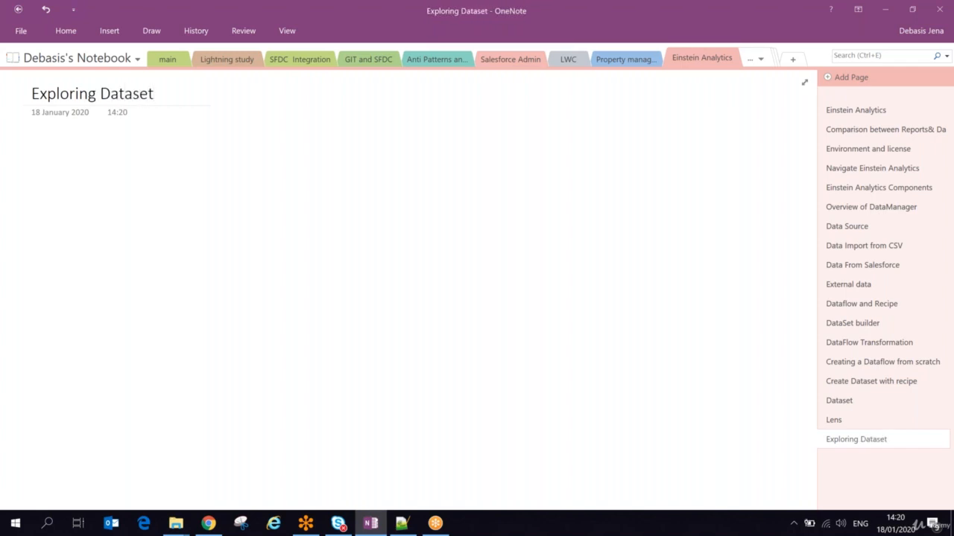
key(Return)
click(70, 32)
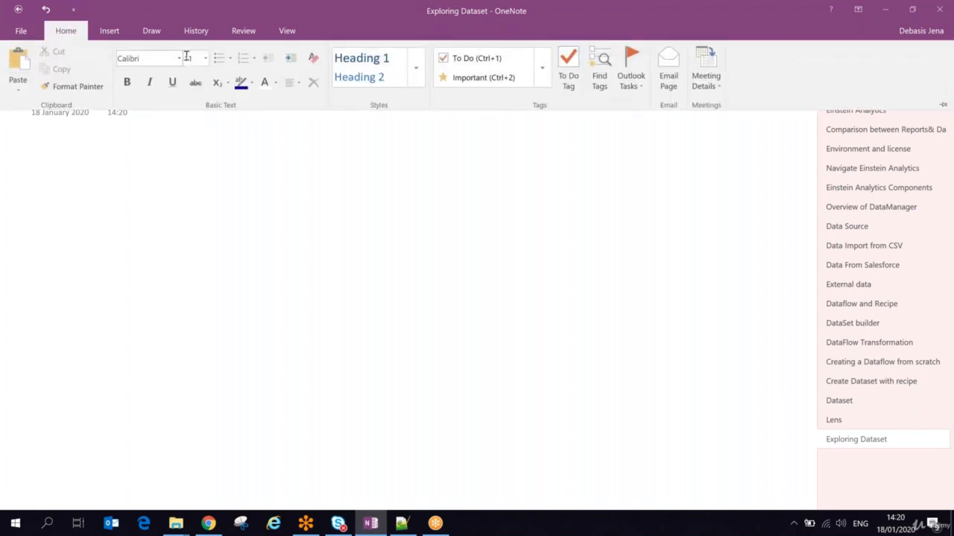
click(206, 58)
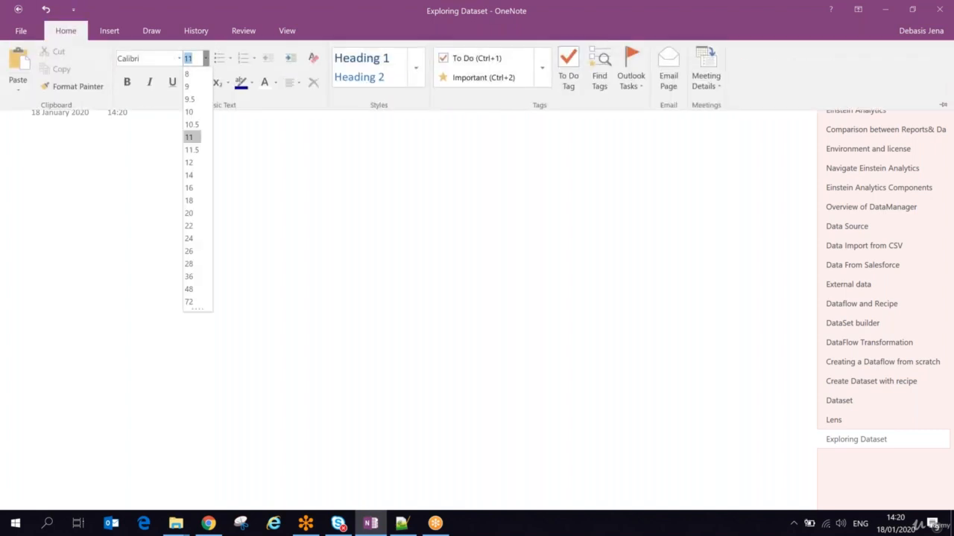
click(190, 226)
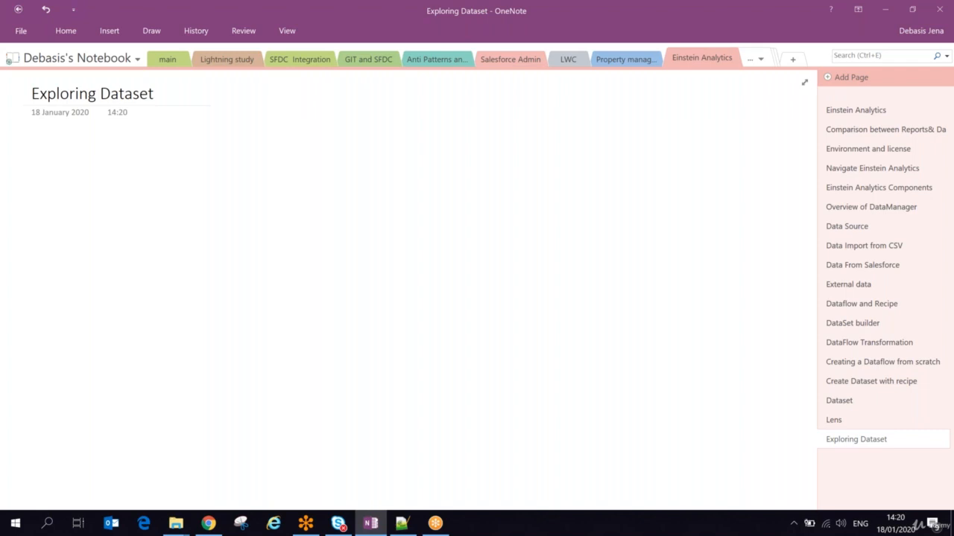
- Type dash bullets: opportunity, Lense, Using chart in lense, Using Table in Lense, Saving the lense, present
text(-)
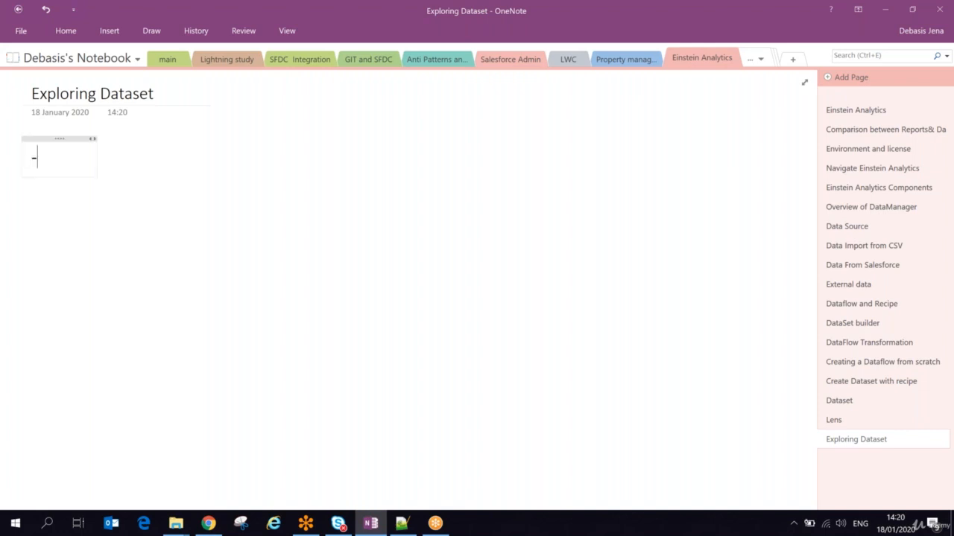
text( opportunity)
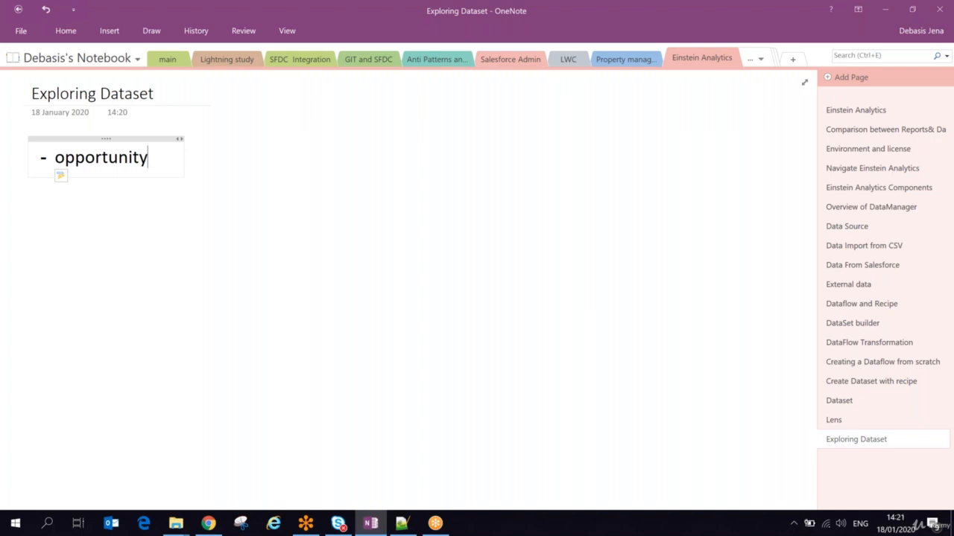
key(Return)
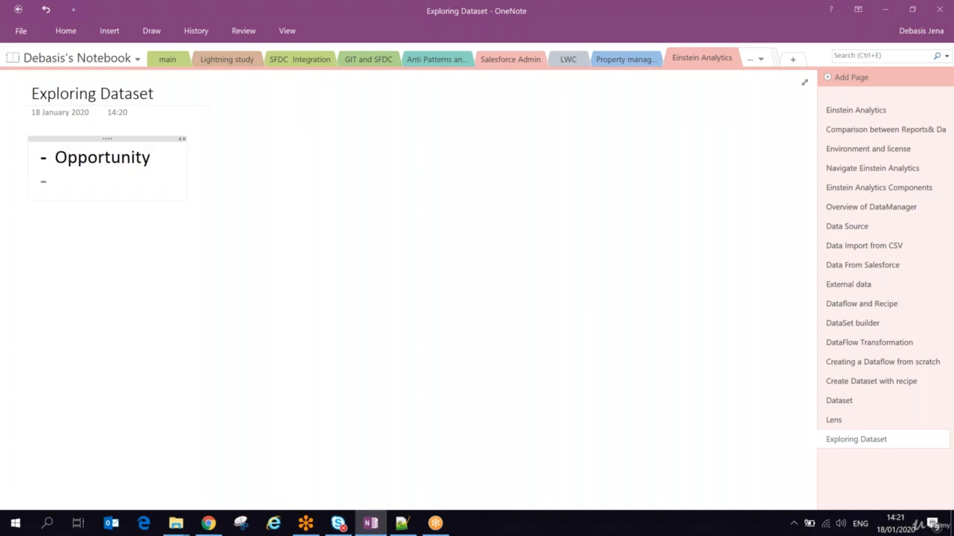
text(Lense)
key(Return)
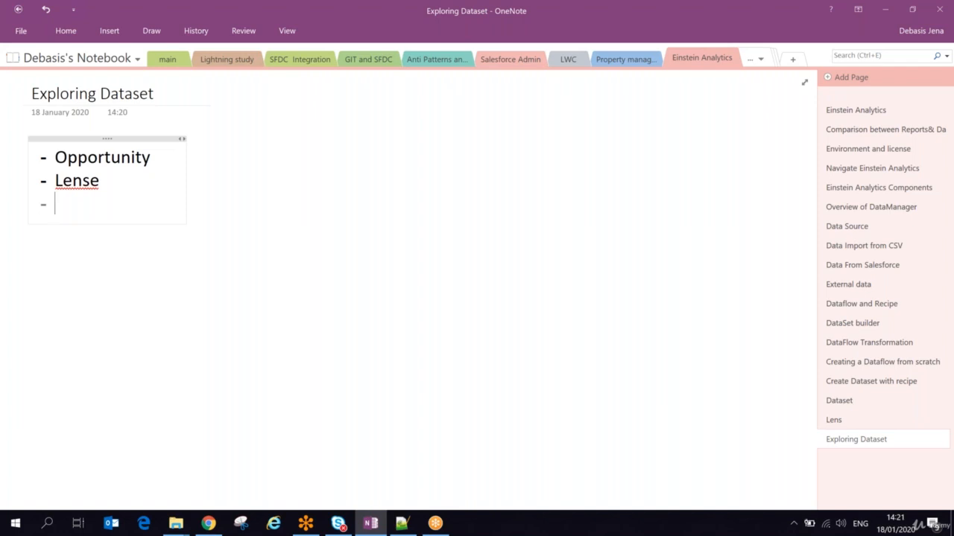
text(Using )
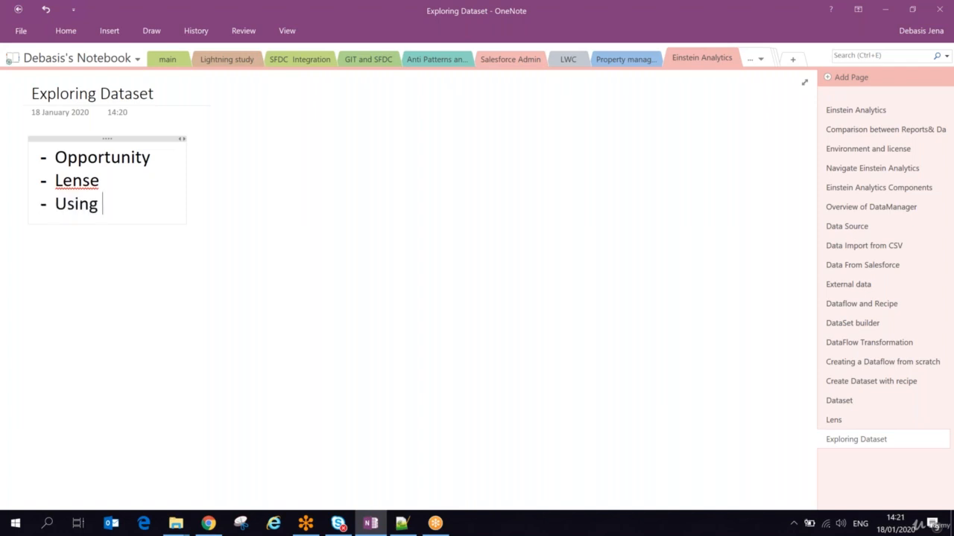
text(chart in )
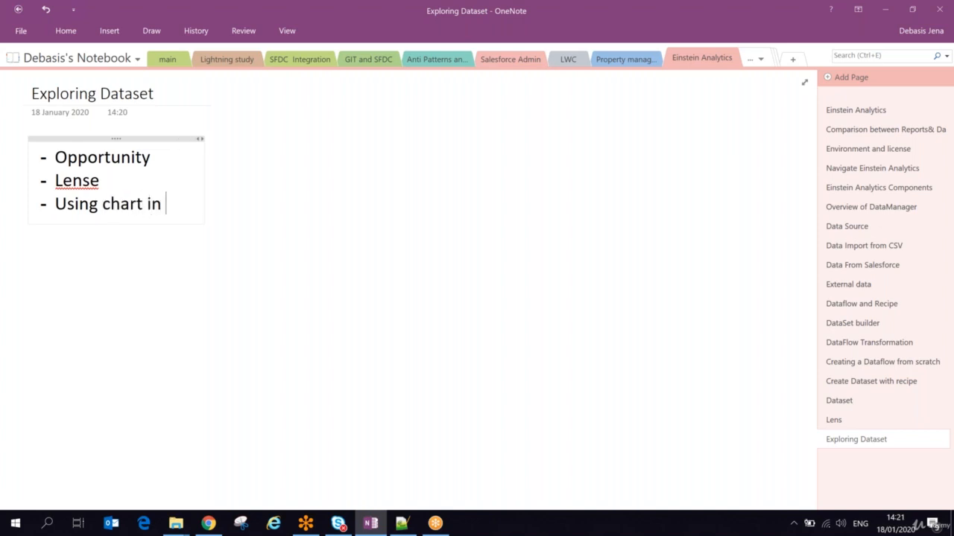
text(lense)
key(Return)
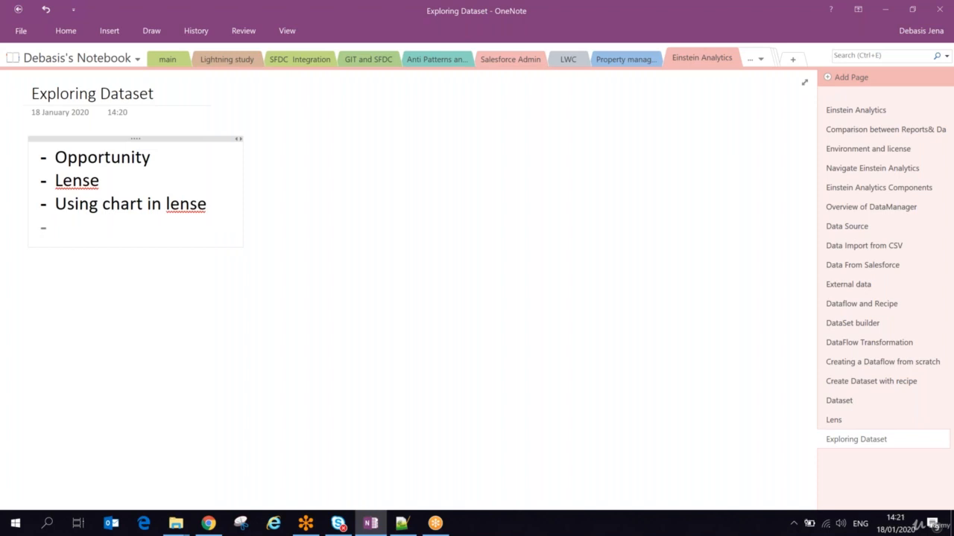
text(Using Tab)
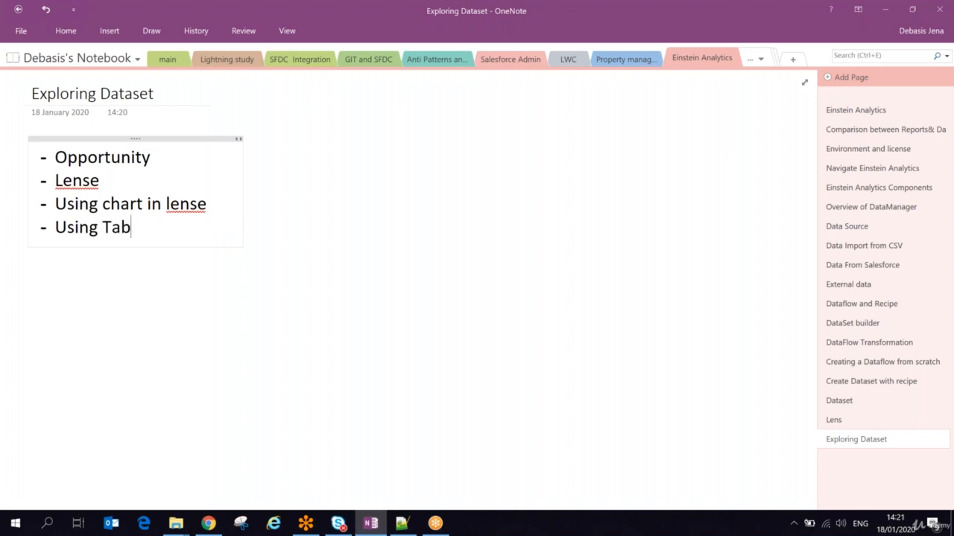
text(le in Lense)
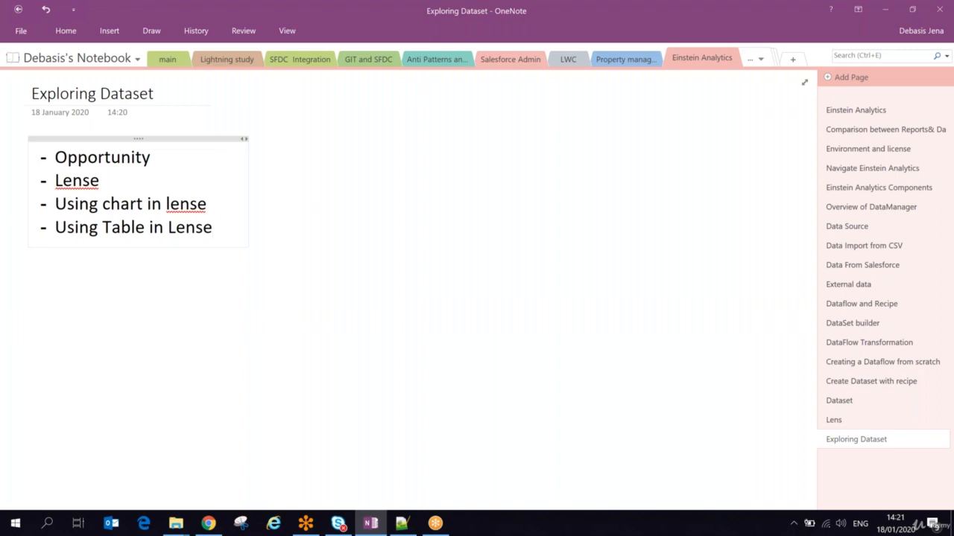
key(Return)
text(Savin)
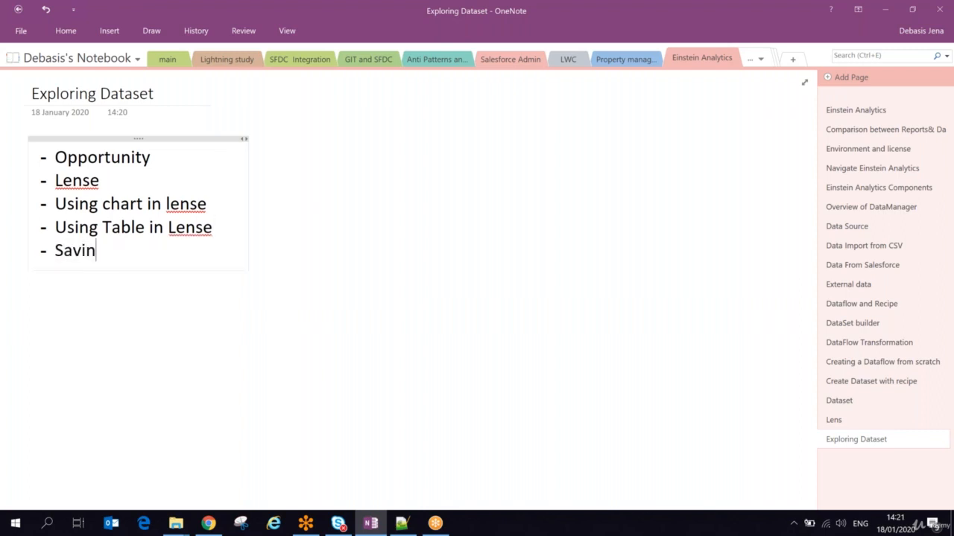
text(g the lense)
key(Return)
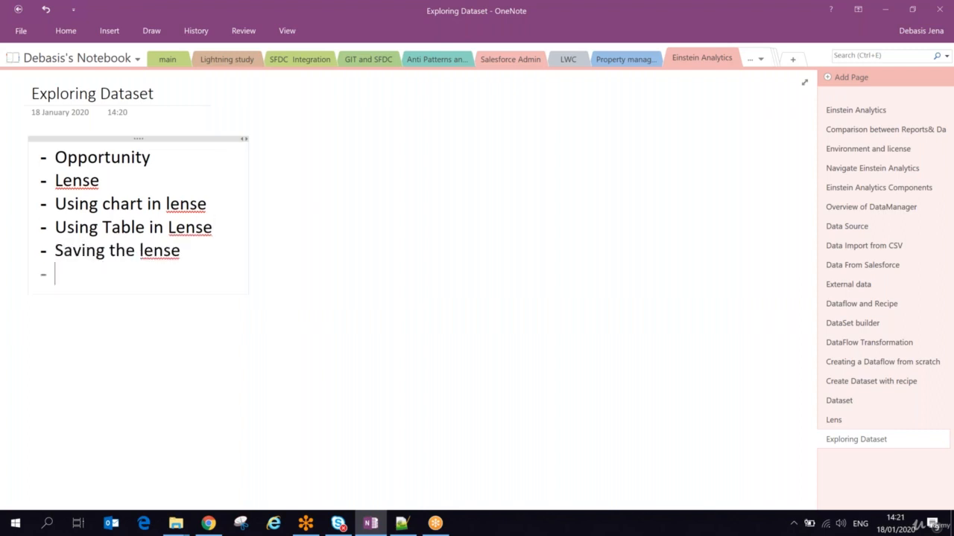
text(present)
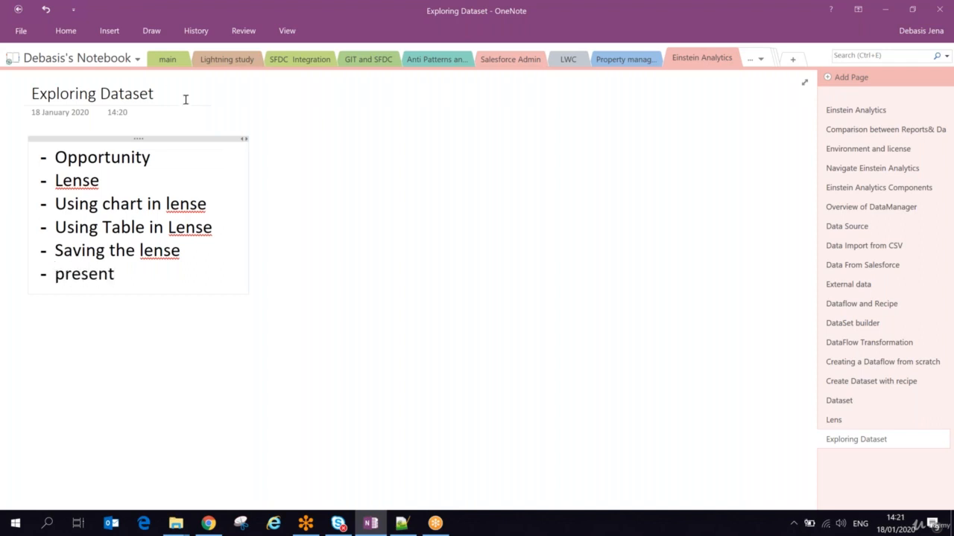
- Correct 'lense' to 'lens' in bullets three, four and five
click(207, 204)
key(BackSpace)
click(216, 230)
key(BackSpace)
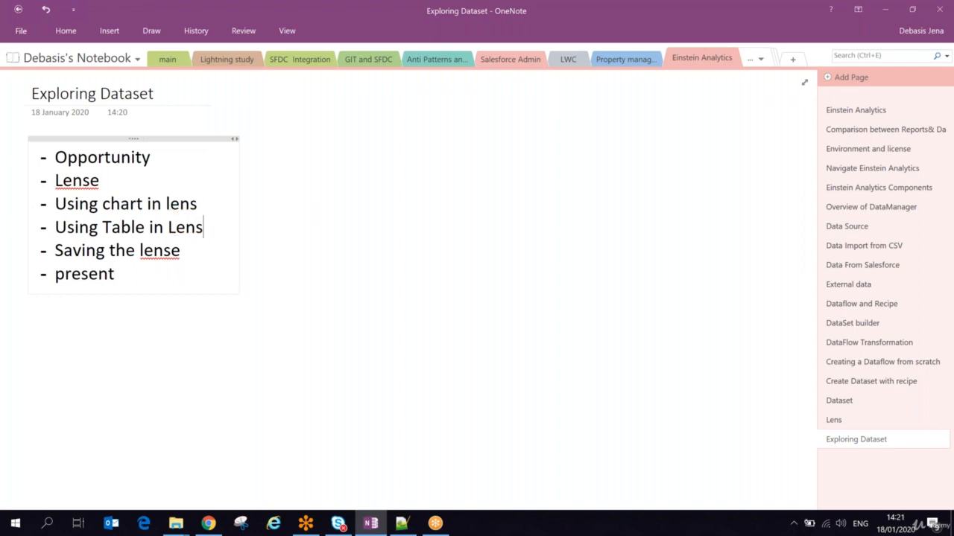
click(193, 255)
key(BackSpace)
- Finish the bullets 'Present lens' and 'Explore With conversational', then return to the browser
text(lense)
key(BackSpace)
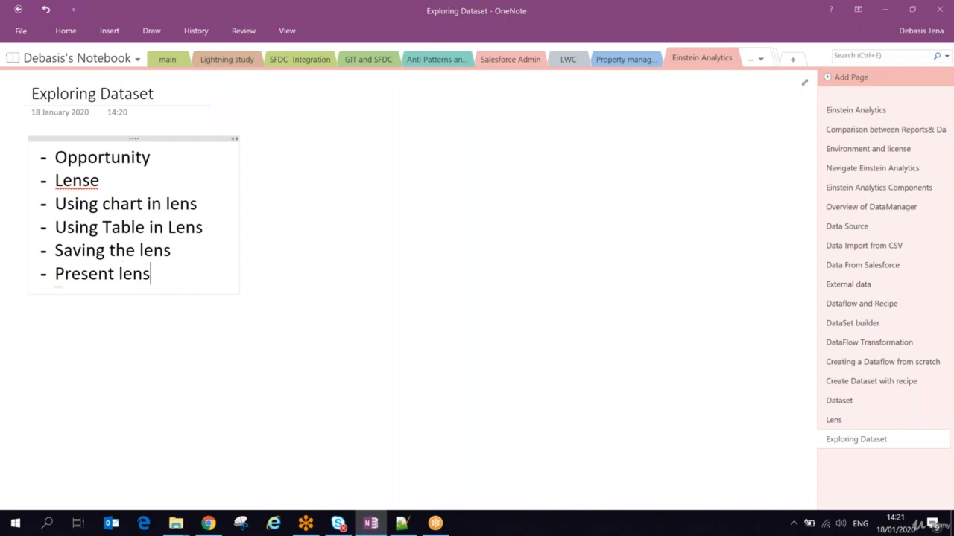
key(Return)
text(Explore)
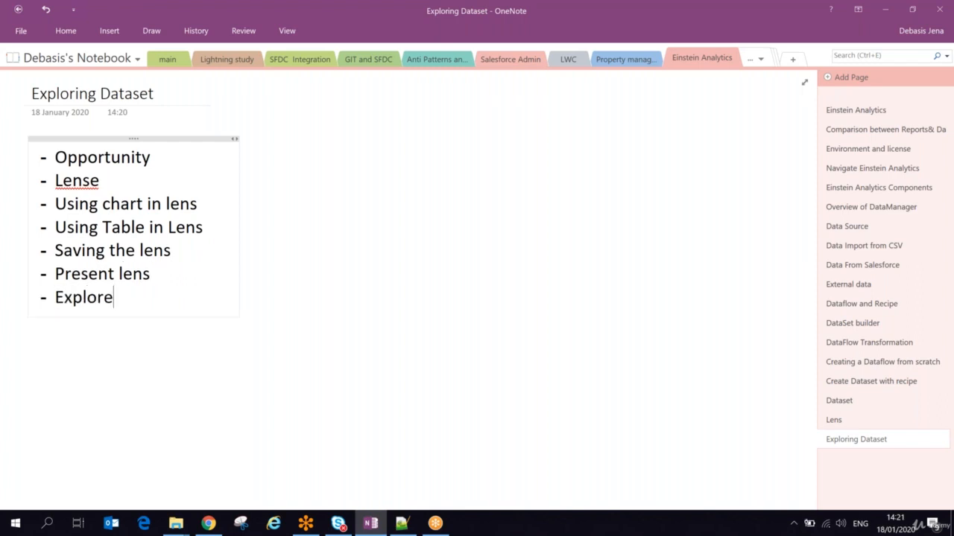
text( With conversati)
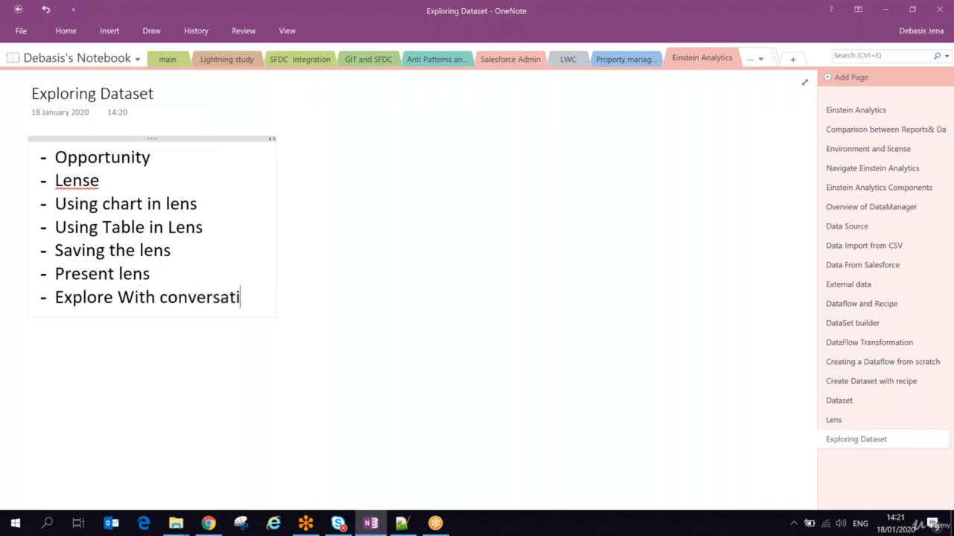
text(onal)
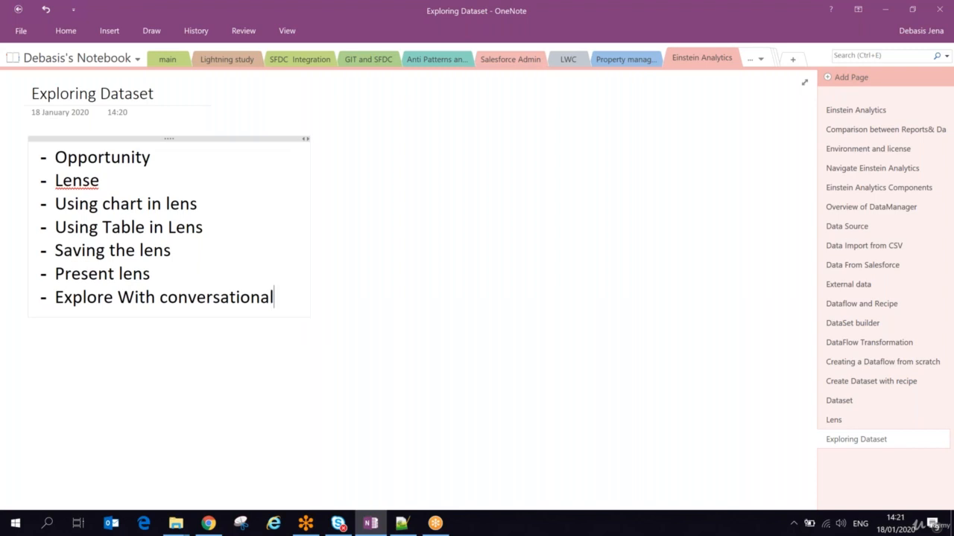
key(alt+Tab)
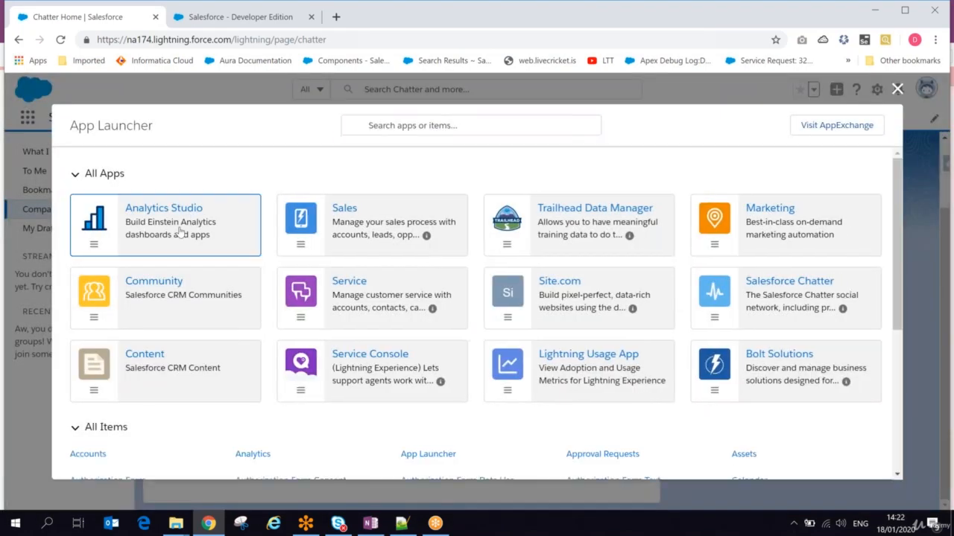
- In Einstein Analytics Studio's All Items, list the datasets and start a new lens on regMyOpp
click(180, 232)
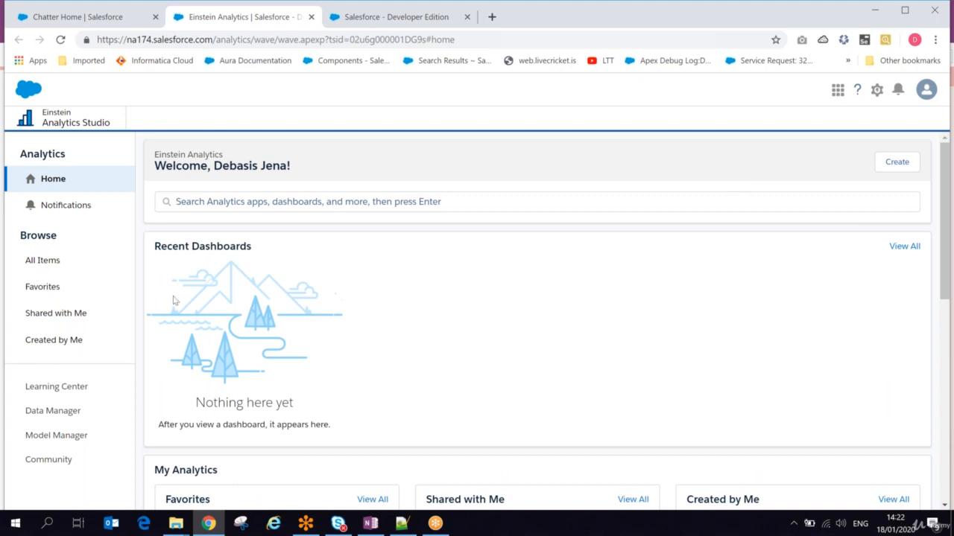
click(67, 266)
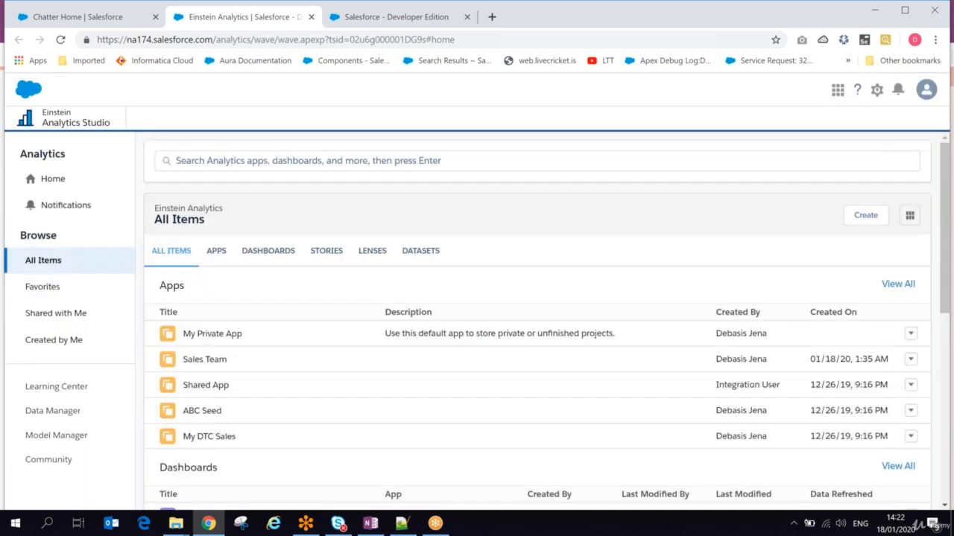
click(372, 251)
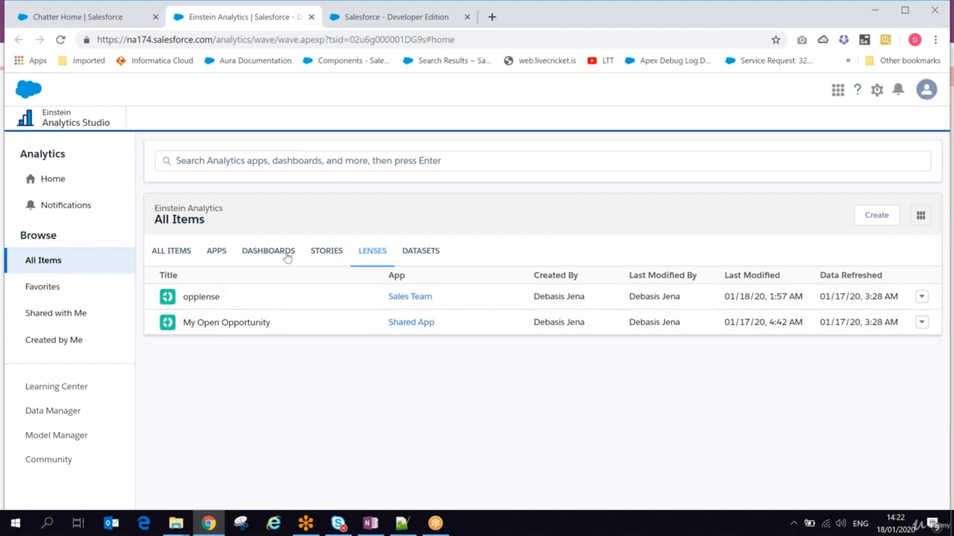
click(431, 255)
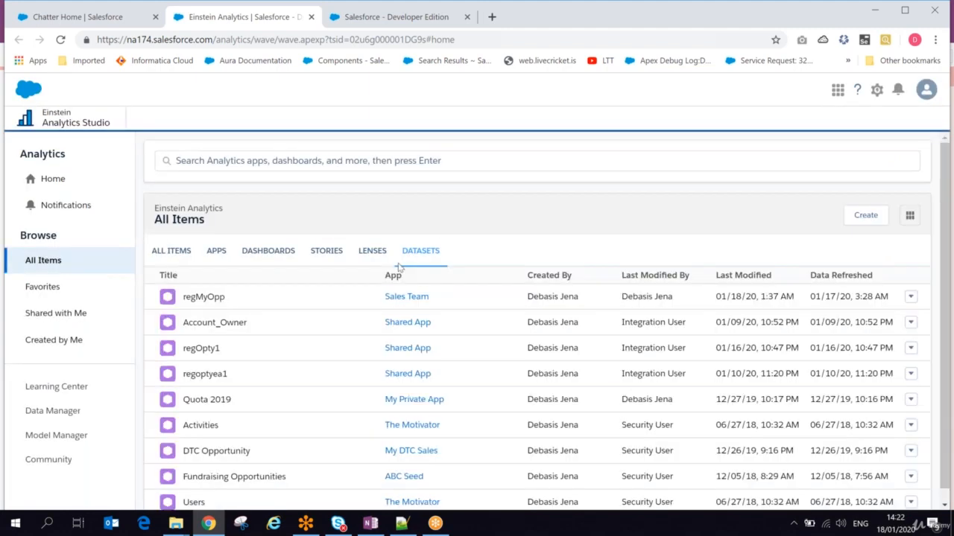
click(204, 304)
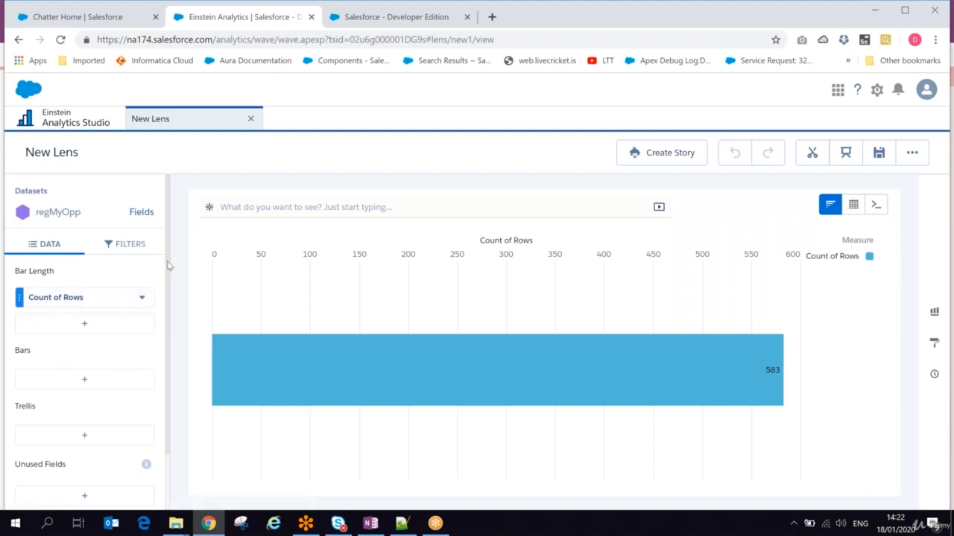
- Scroll the lens's Data panel, then bring the OneNote Exploring Dataset page forward
drag(170, 265, 165, 337)
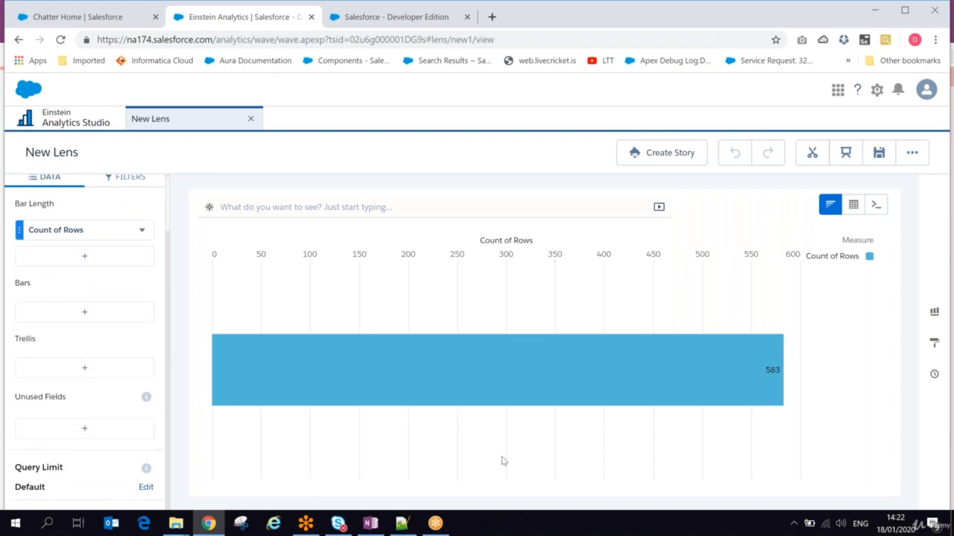
click(371, 524)
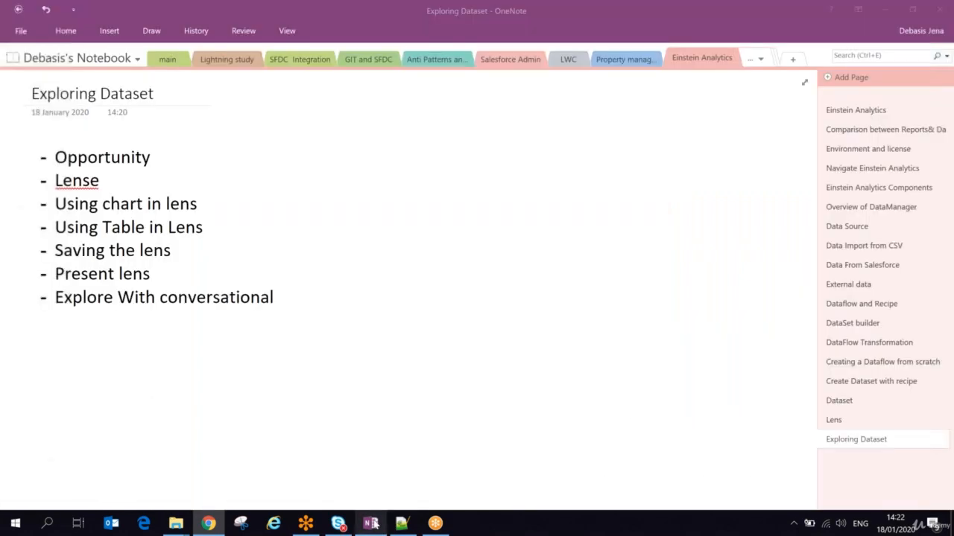
- Add a 'Using chart' heading at 18 point beside the topic list
click(378, 141)
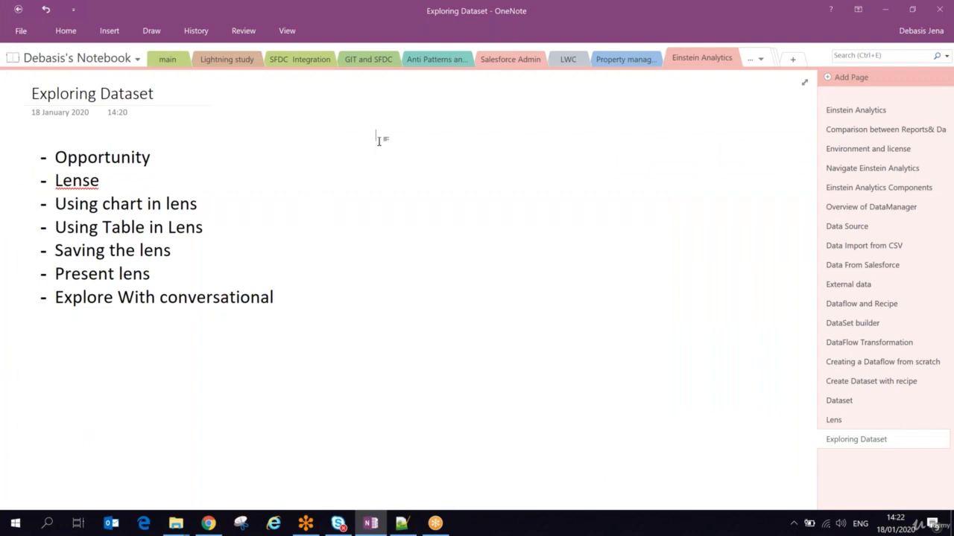
text(Using chart)
key(ctrl+a)
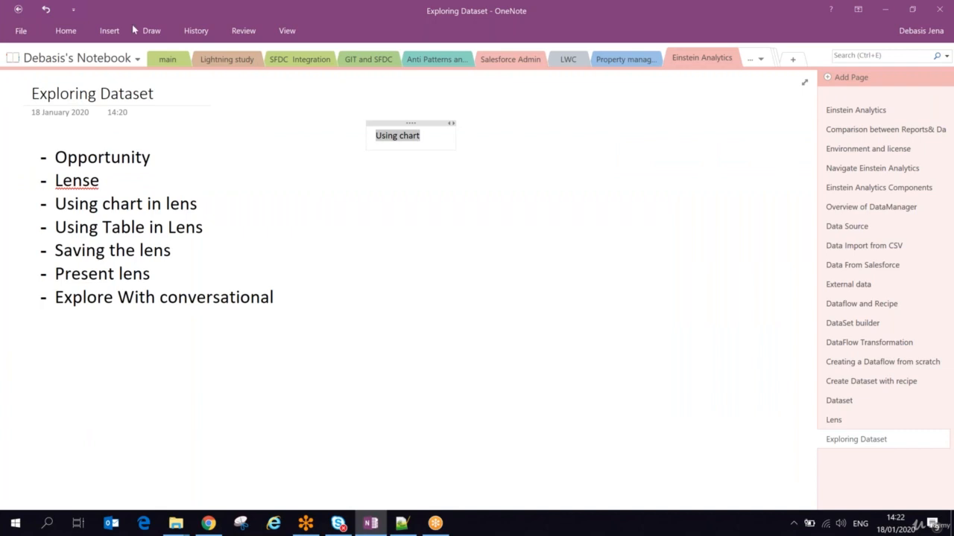
click(66, 31)
click(204, 58)
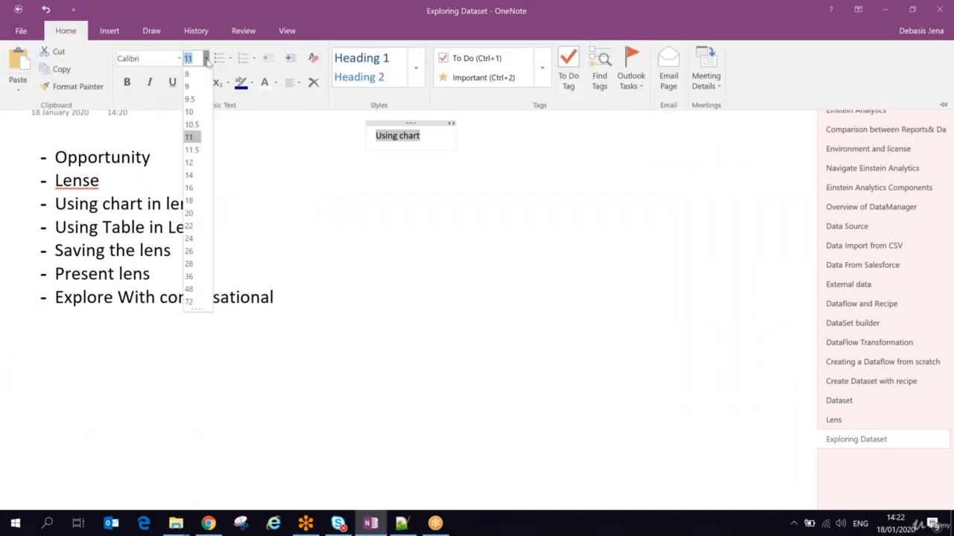
click(198, 206)
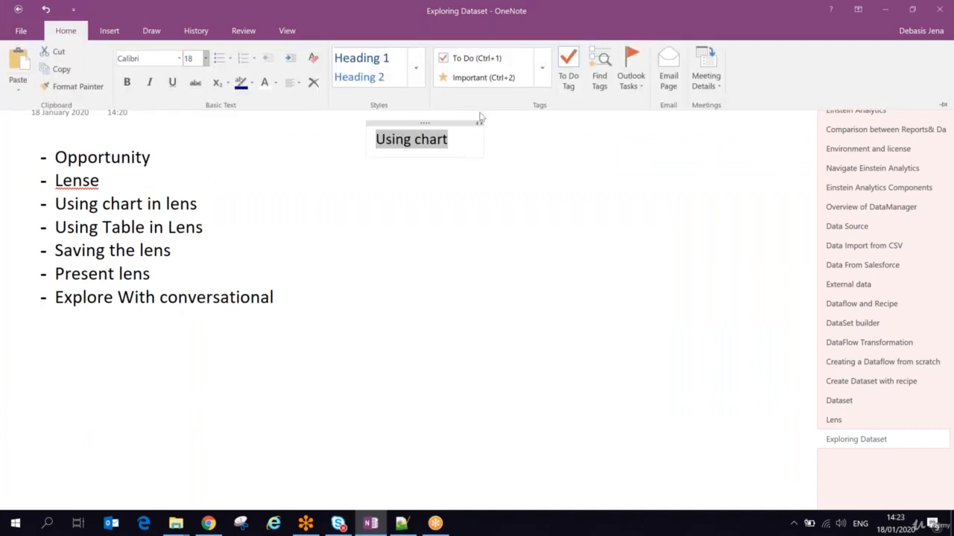
click(461, 141)
click(461, 141)
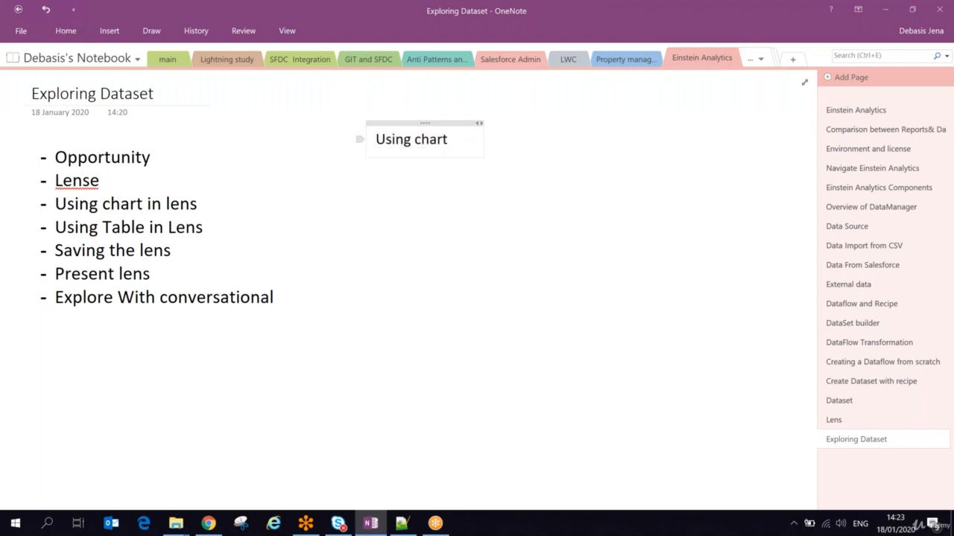
- Under a dashed line, note 'Bar chart Bar length is the count of rows', 'No grouping', 'No filter'
text(---)
text(--------------)
key(Return)
text(Bar )
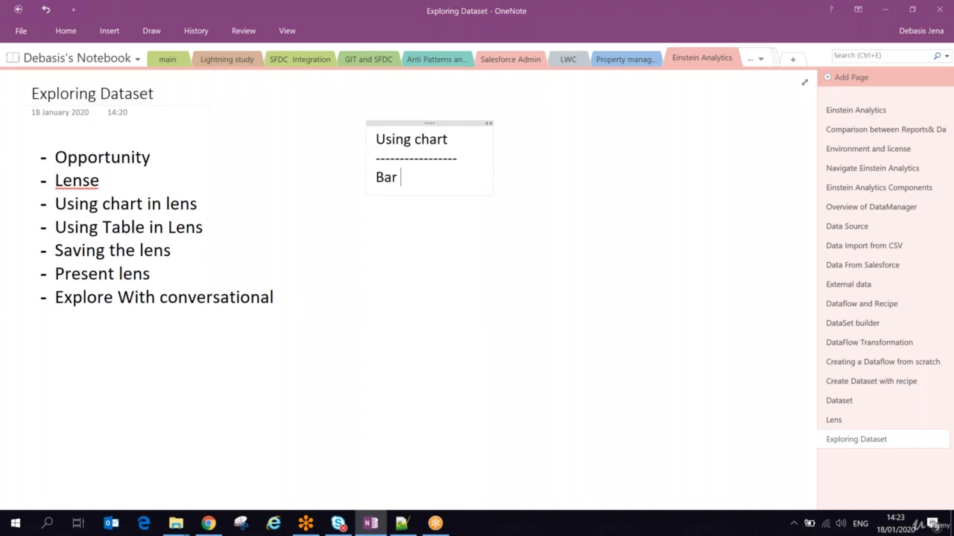
text(chart )
text(Bar le)
text(ngth)
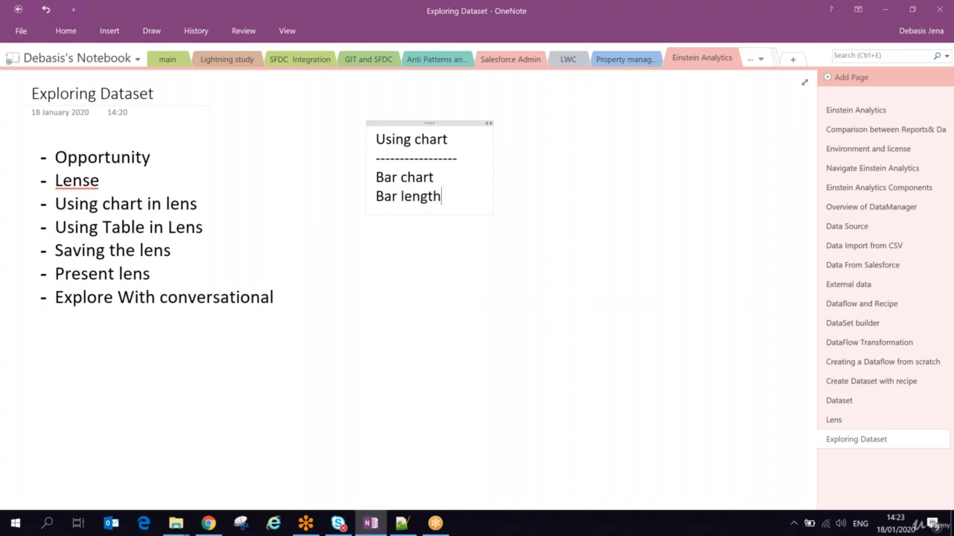
text( is the count of )
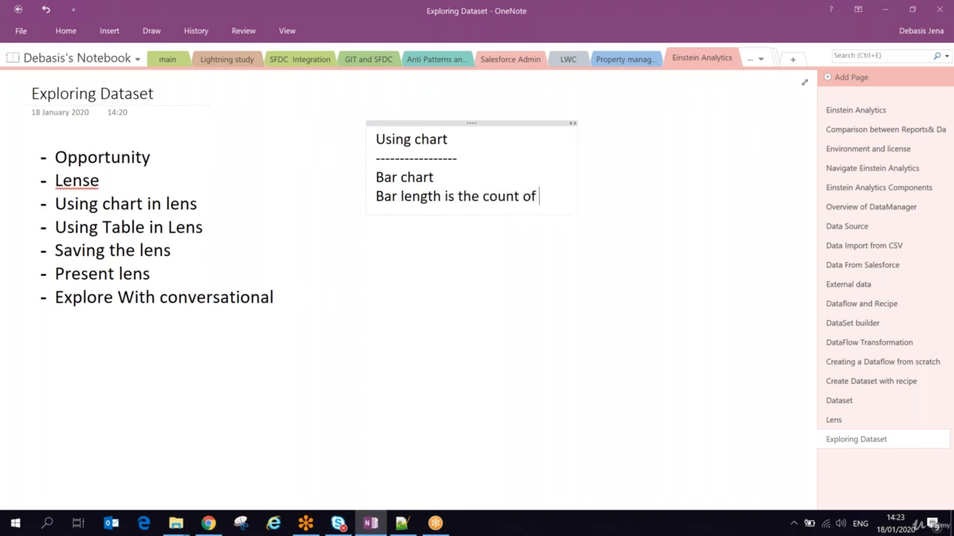
text(rows)
key(Return)
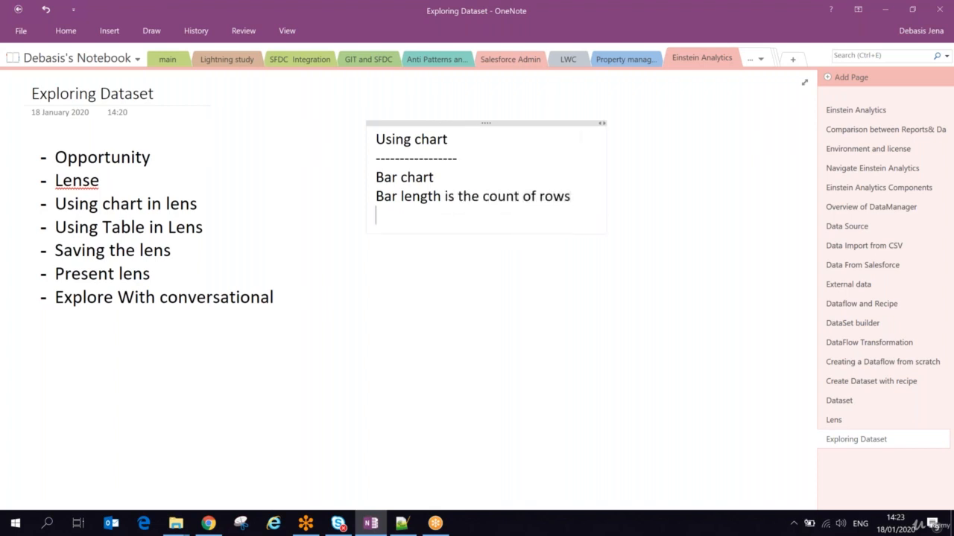
text(No grouping)
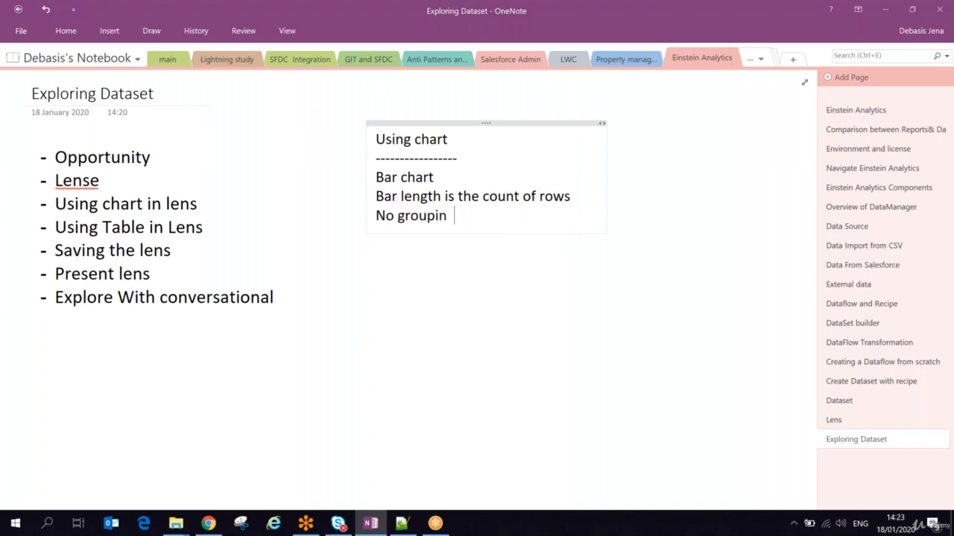
key(Return)
text(No filter)
- Return to the regMyOpp lens and view the tooltip of its 583 Count of Rows bar
key(alt+Tab)
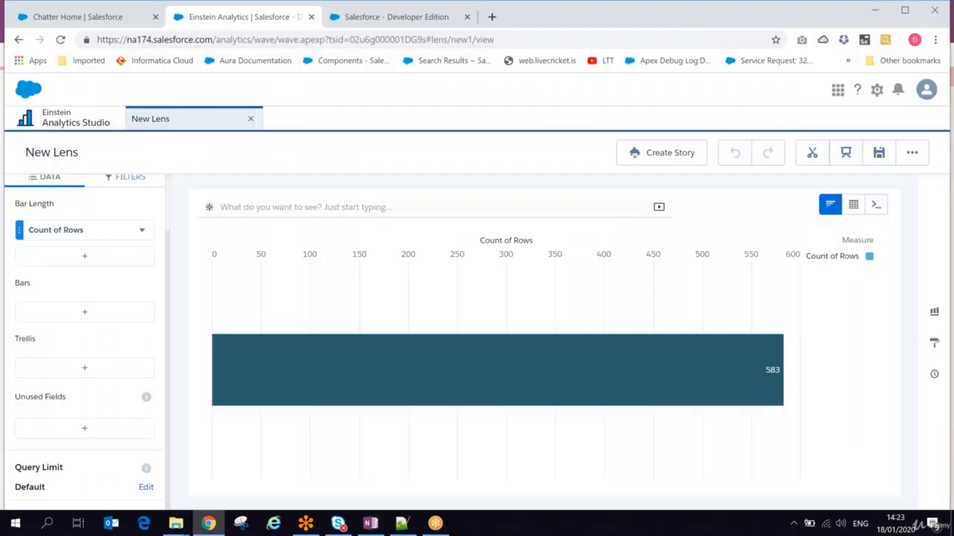
mouse_move(220, 364)
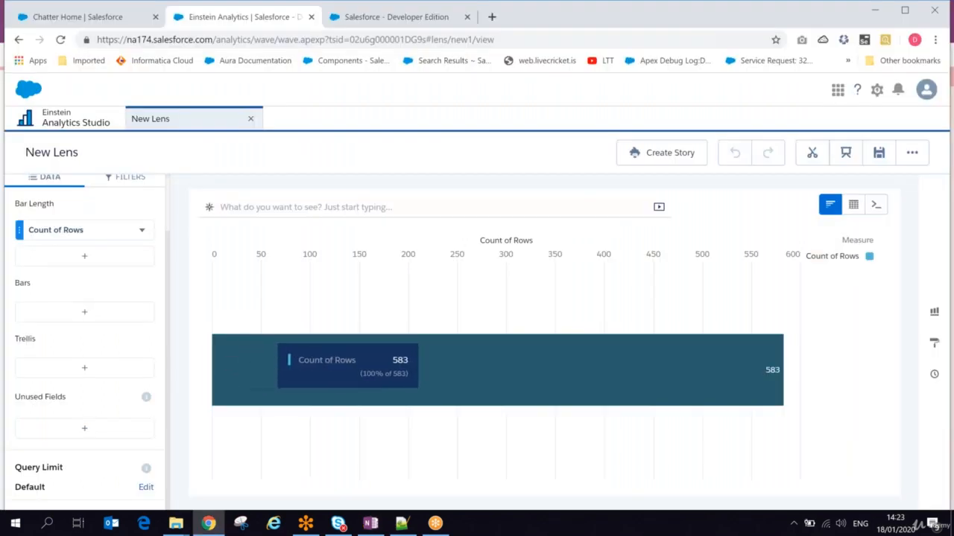
mouse_move(515, 361)
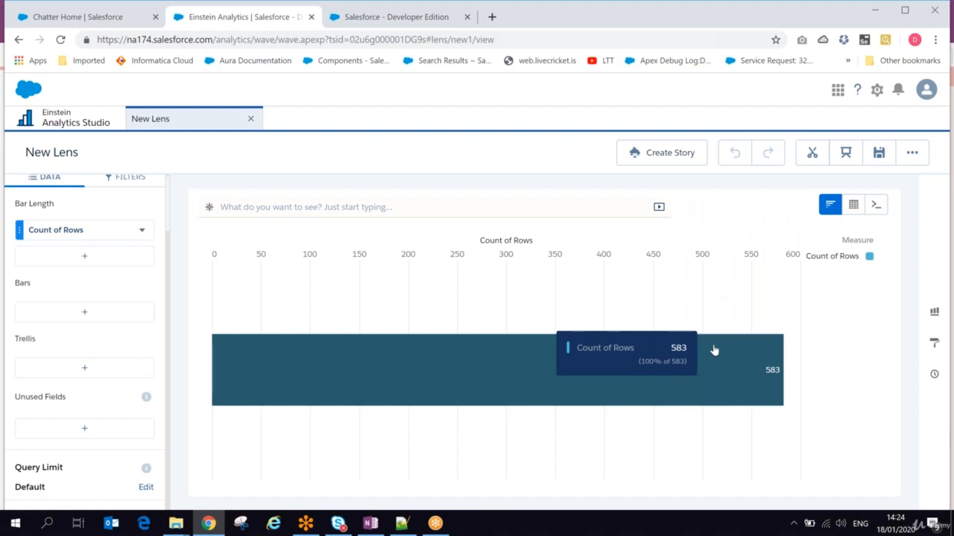
- Set the lens's query results limit to 20
click(144, 487)
text(2)
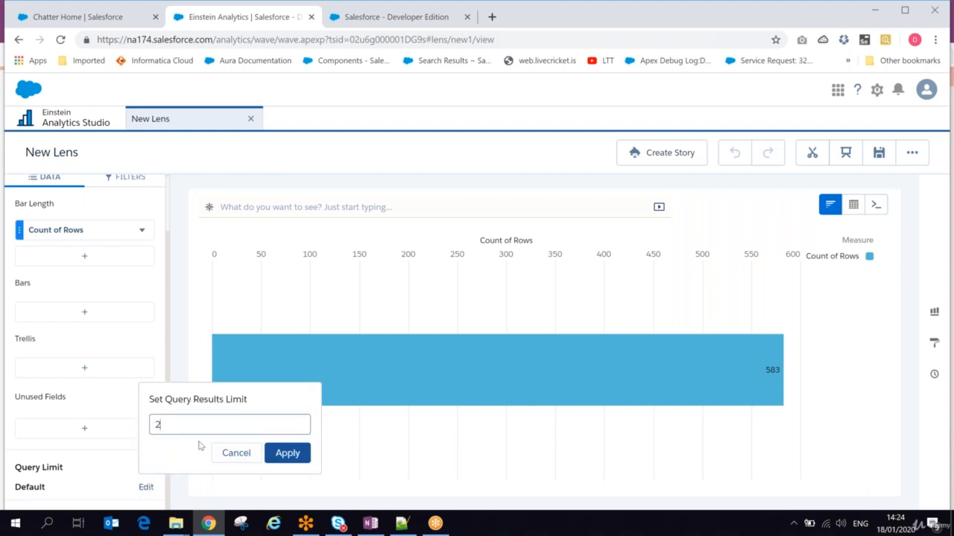
text(0)
click(300, 452)
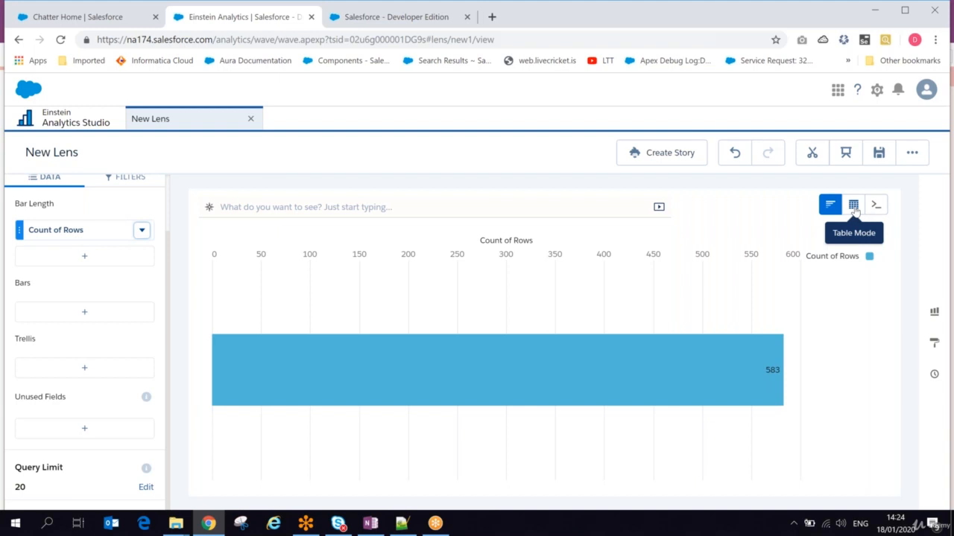
- Open the chart types panel and show suggested charts, including a 583 gauge and donut
mouse_move(368, 389)
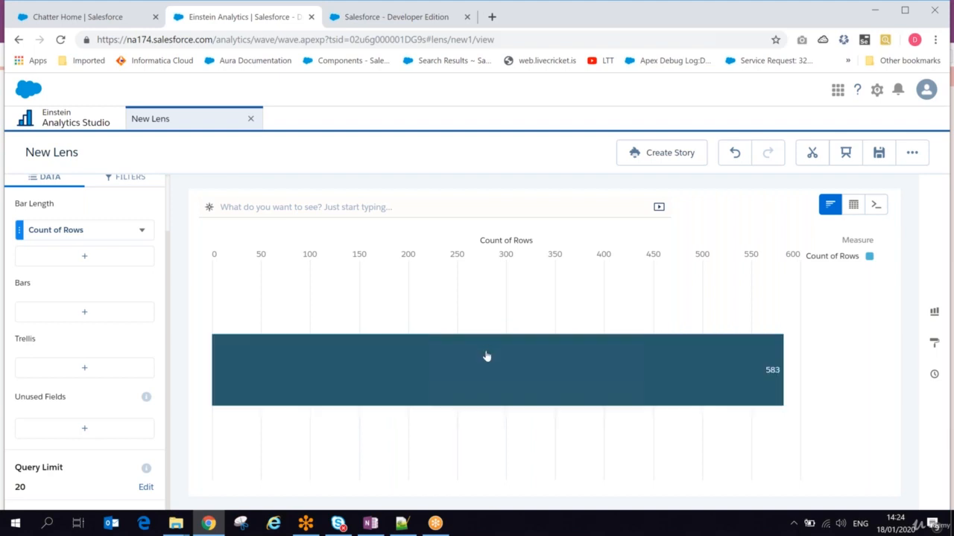
click(935, 311)
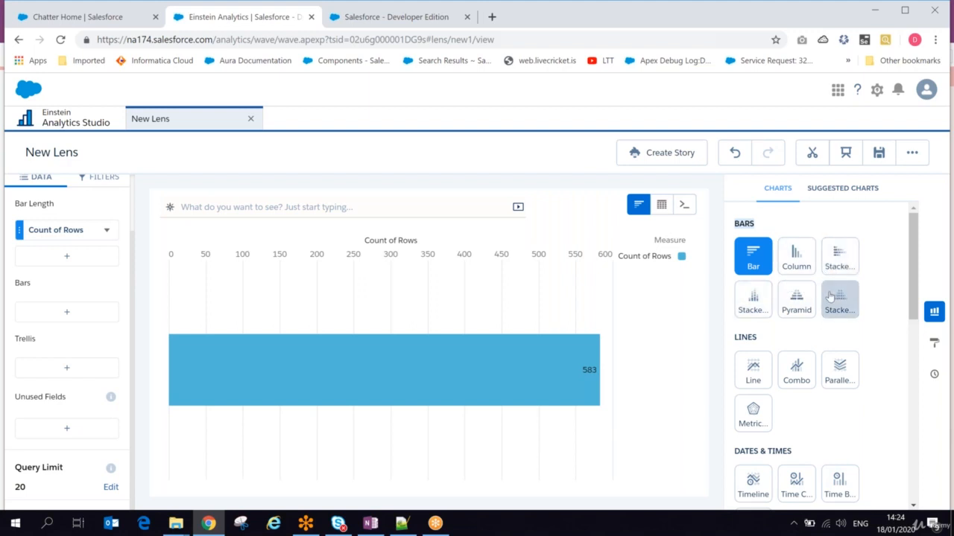
mouse_move(910, 253)
mouse_down()
mouse_move(909, 459)
mouse_move(909, 266)
mouse_up()
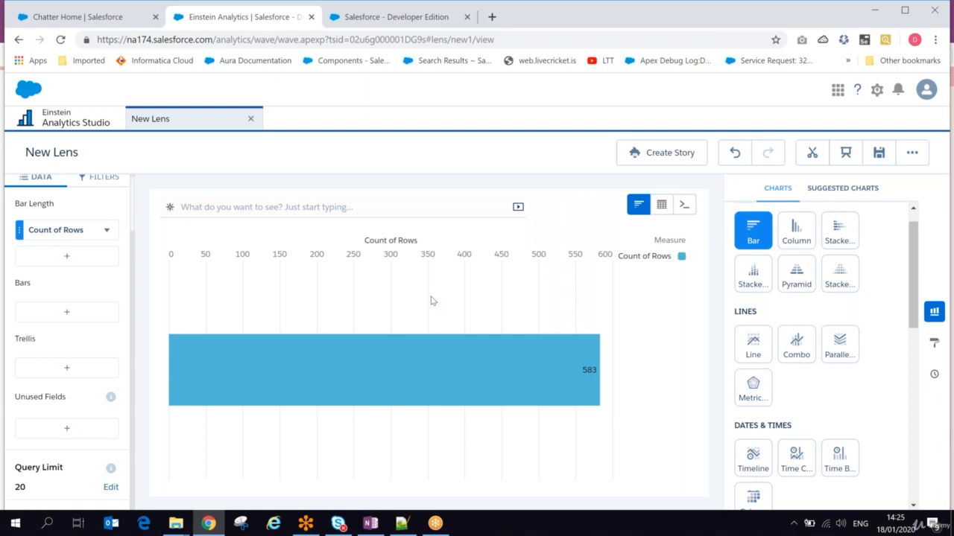
click(840, 192)
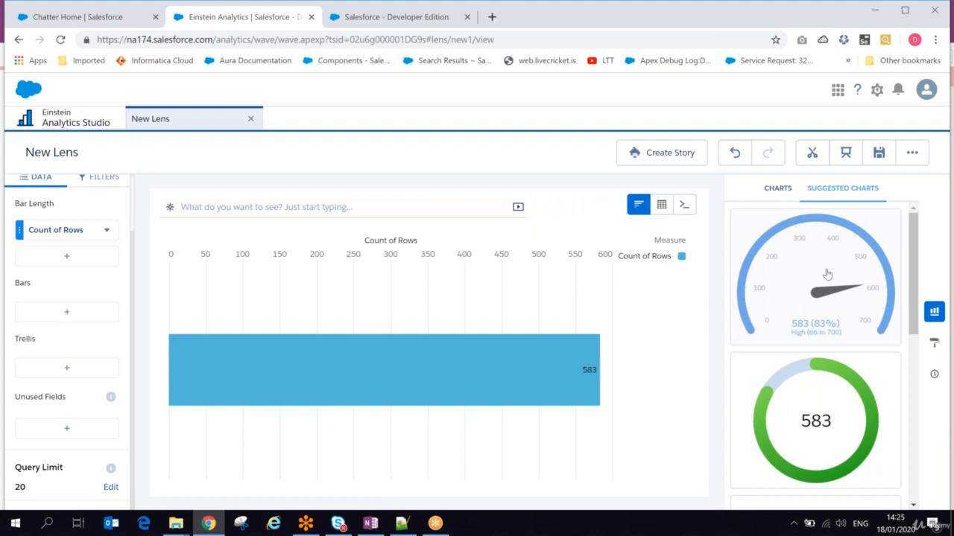
- Try the suggested gauge, then switch the lens back to a bar chart
click(827, 275)
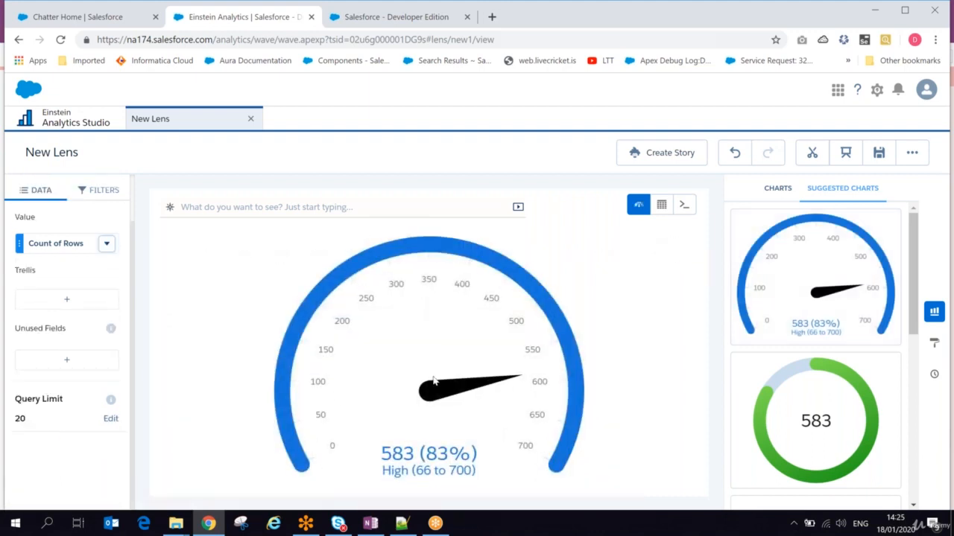
click(772, 188)
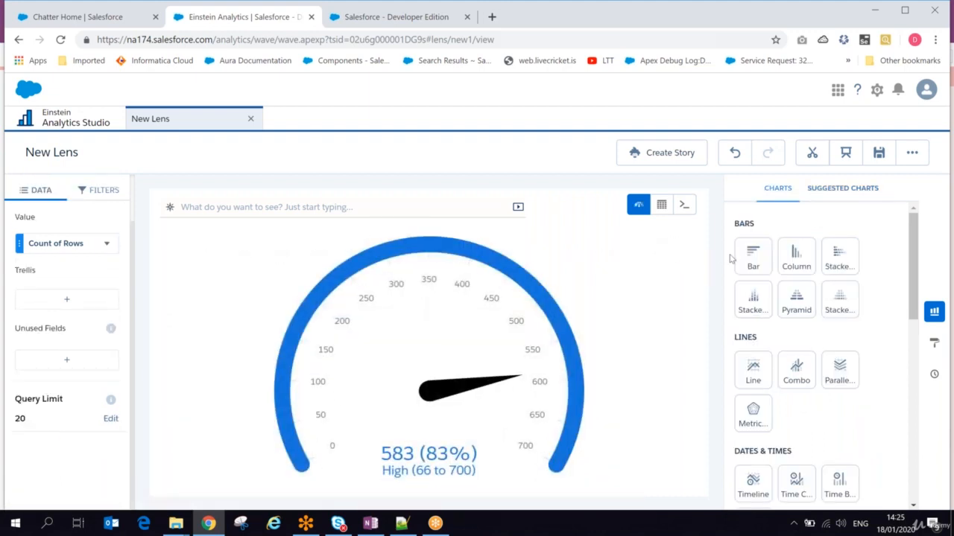
click(754, 256)
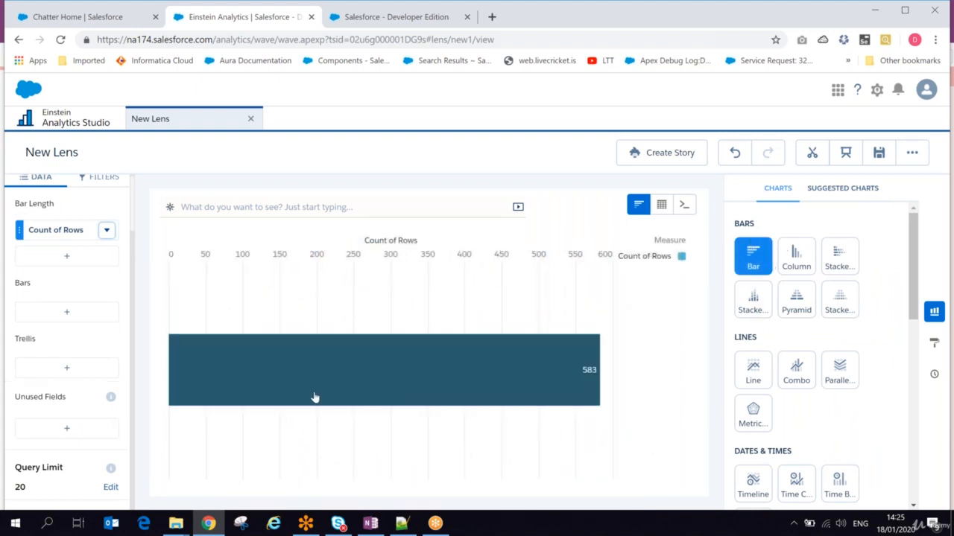
mouse_move(439, 378)
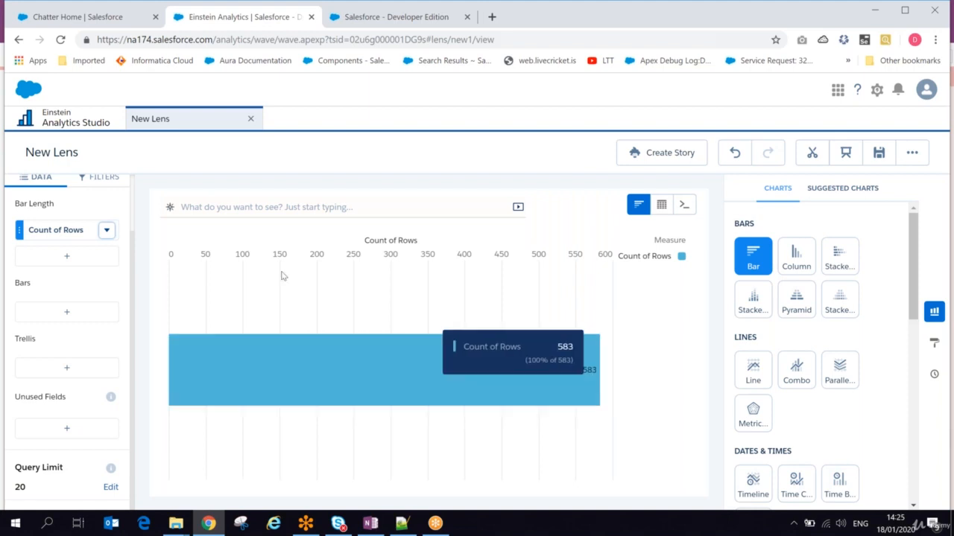
scroll(131, 189, up, 2)
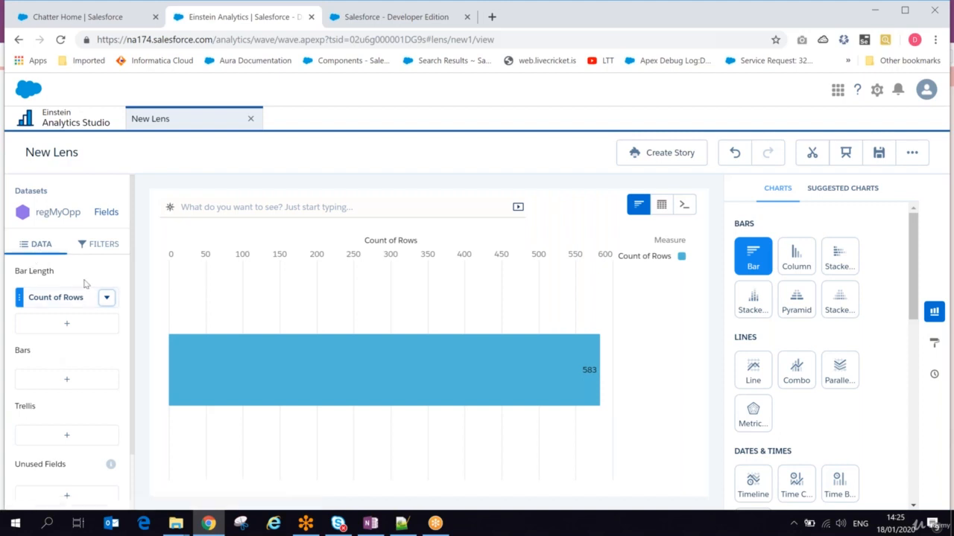
- Check the Filters panel, open the Count of Rows options, and start adding a bar length measure
click(110, 243)
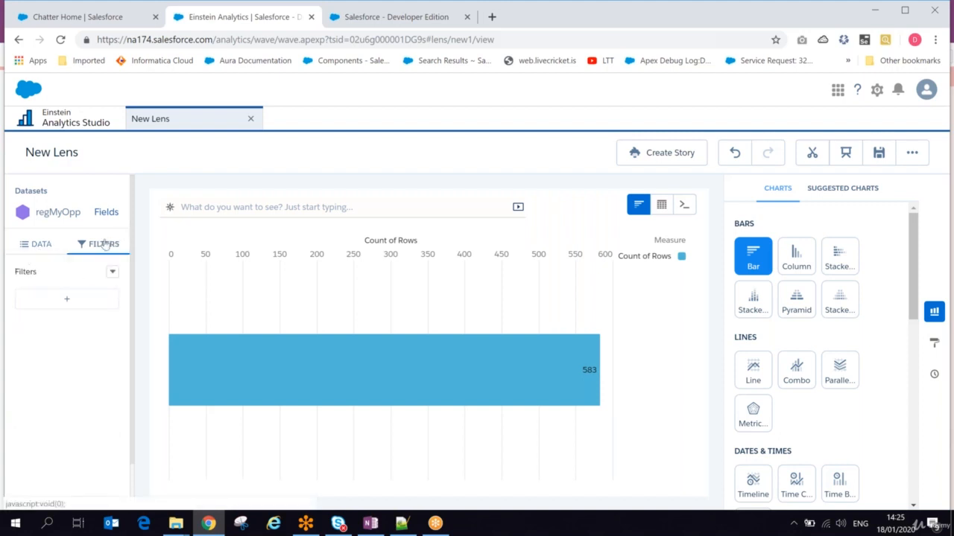
click(37, 244)
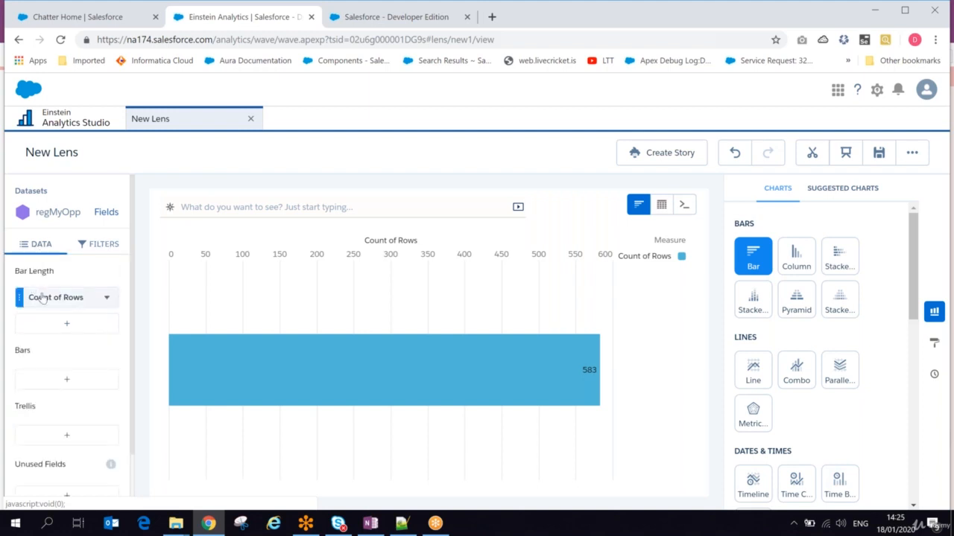
mouse_move(561, 370)
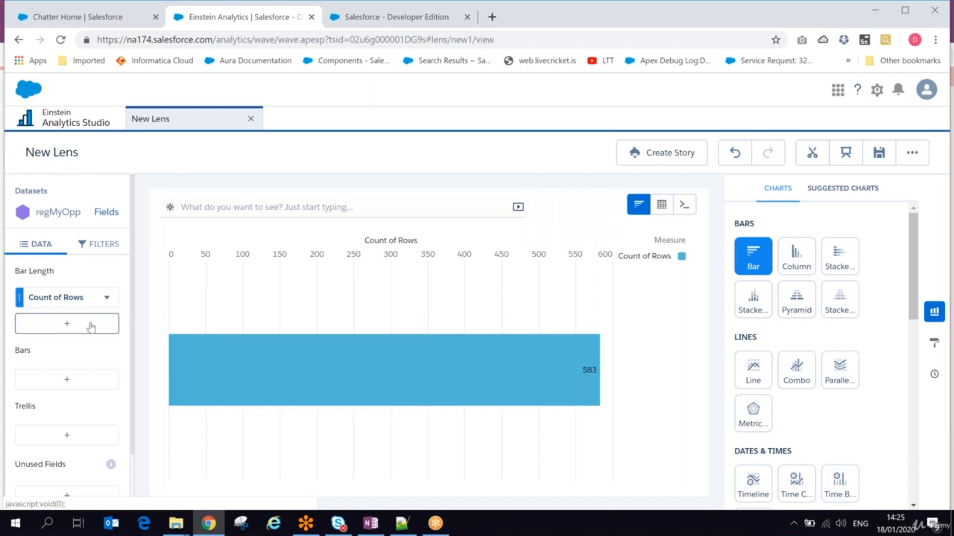
click(108, 298)
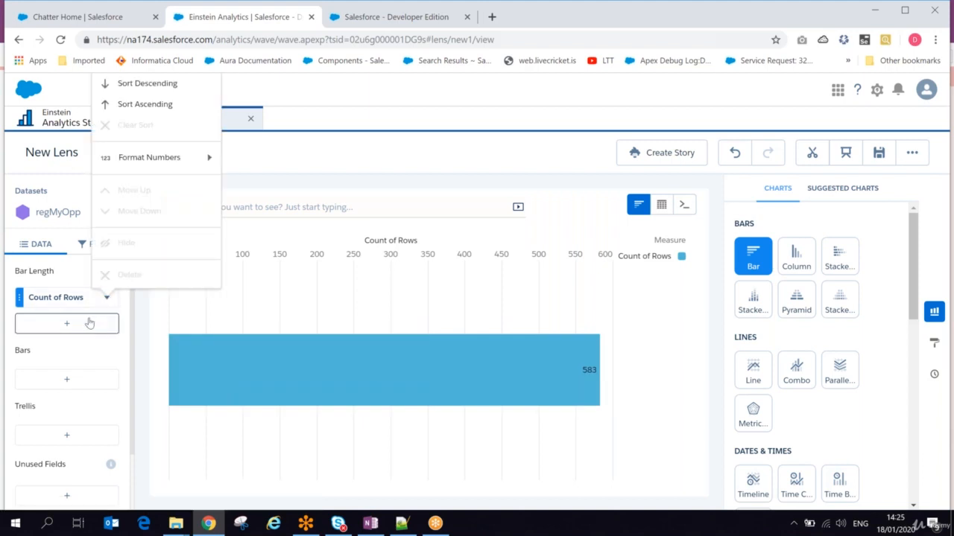
click(88, 324)
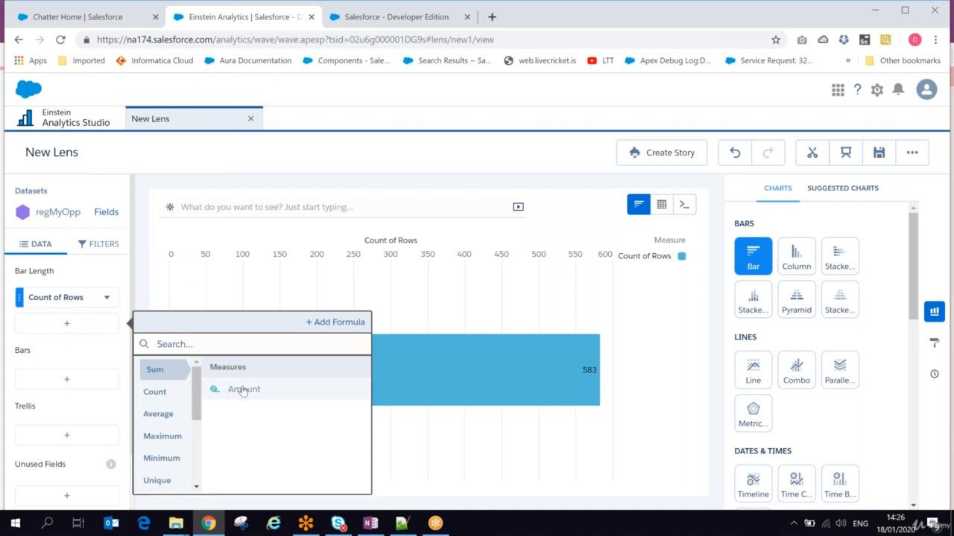
- Add Sum, Average and Minimum of Amount as bar length measures (667M, 1.1M, 680)
click(242, 390)
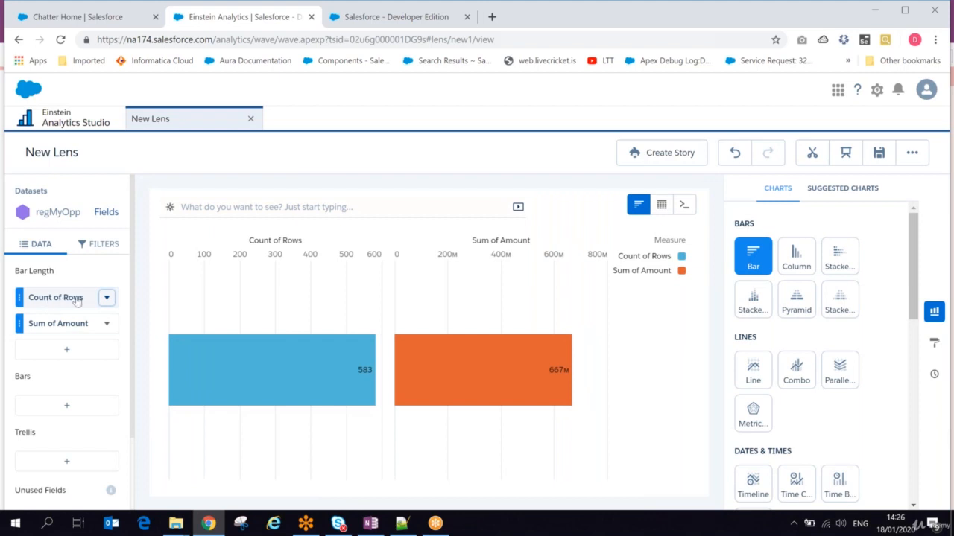
click(64, 352)
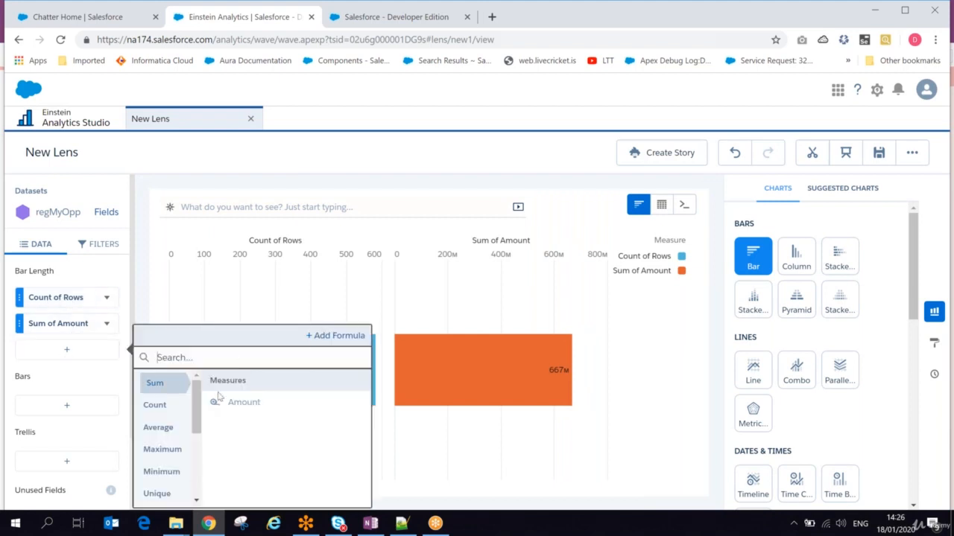
click(156, 430)
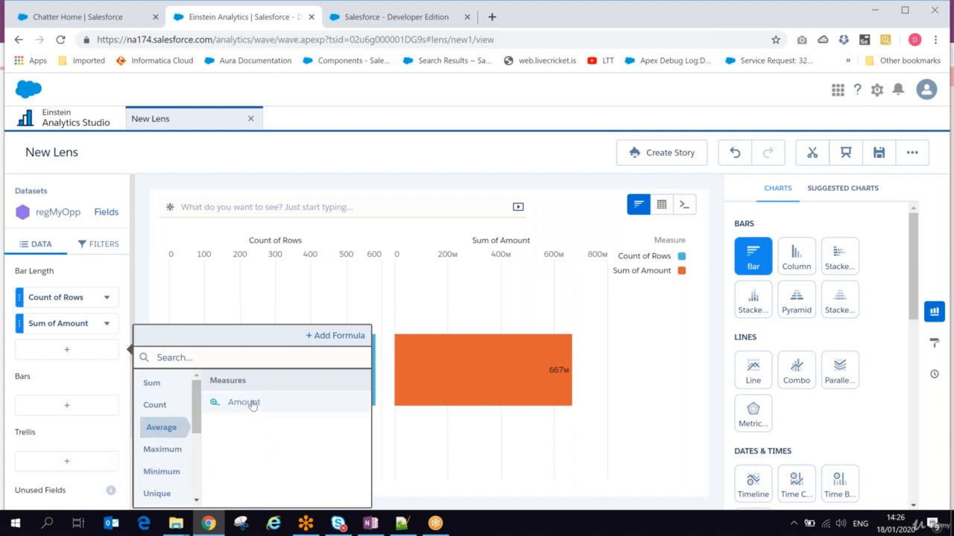
click(228, 406)
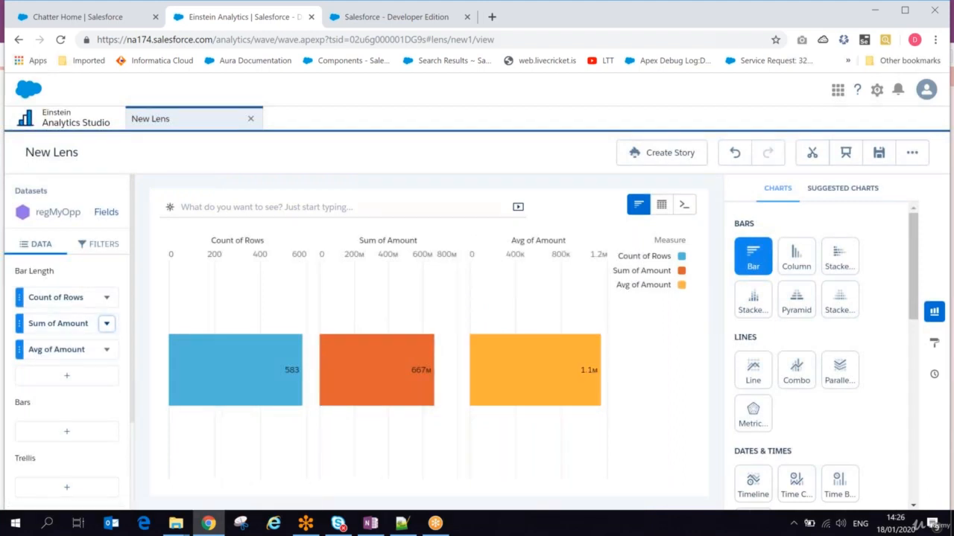
click(55, 377)
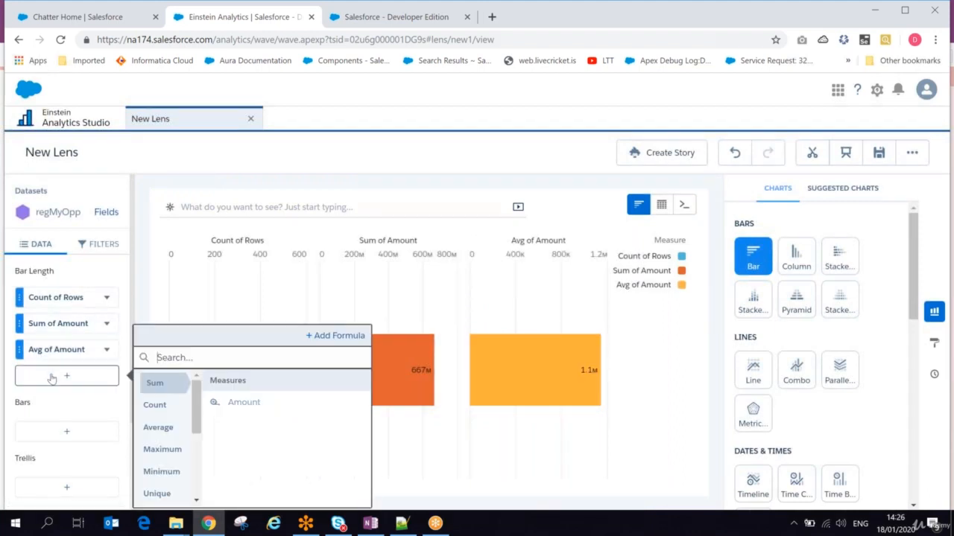
click(165, 451)
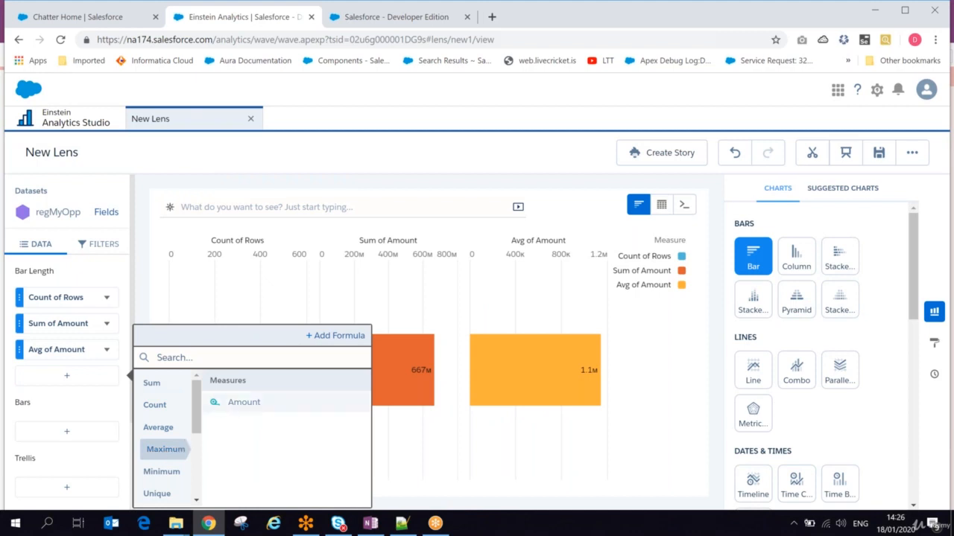
scroll(197, 415, down, 3)
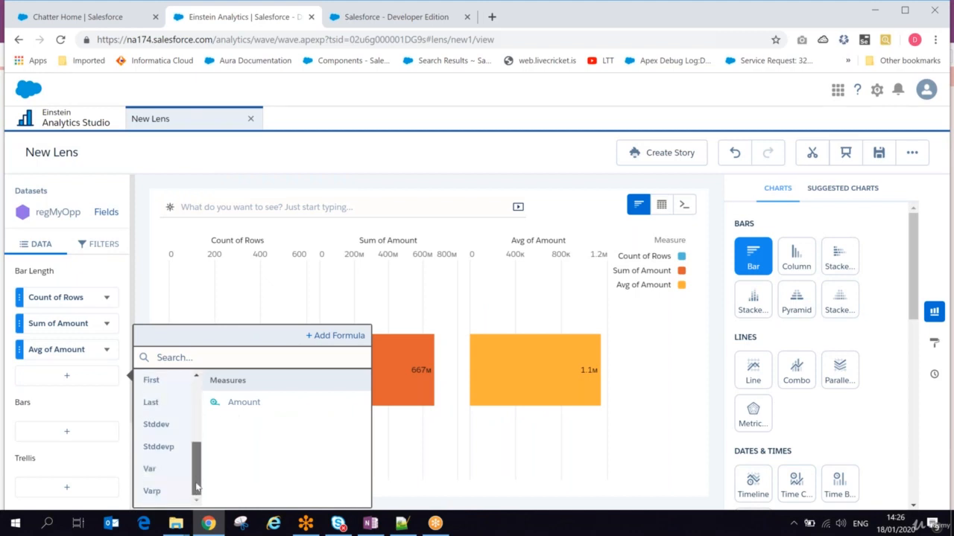
scroll(194, 450, up, 3)
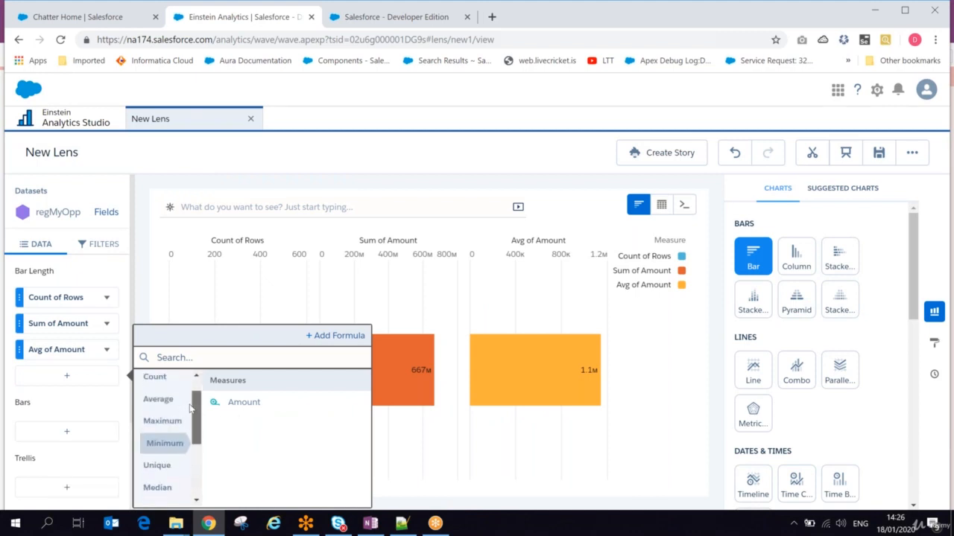
click(245, 403)
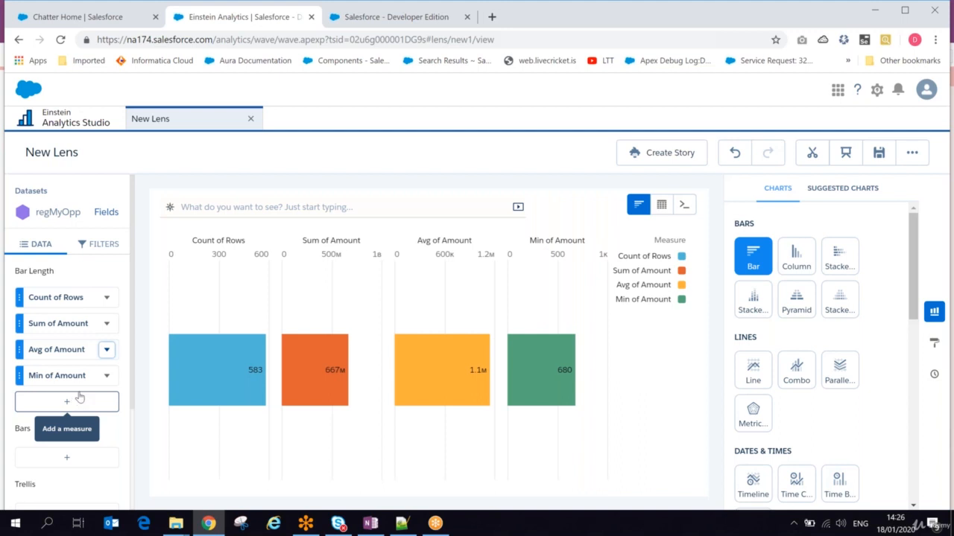
click(108, 376)
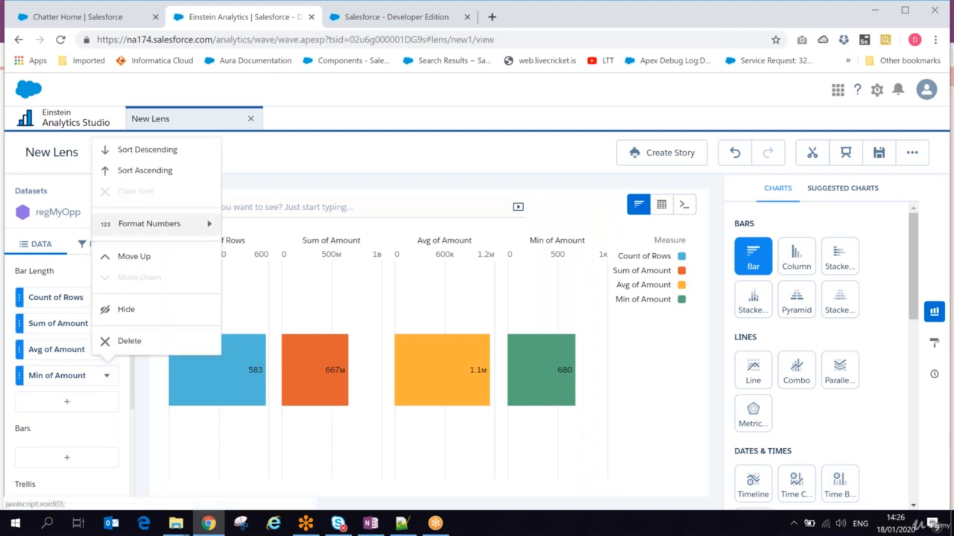
- Format the Amount measures as Currency so the bars read $667M, $1.1M and $680
click(104, 378)
click(181, 226)
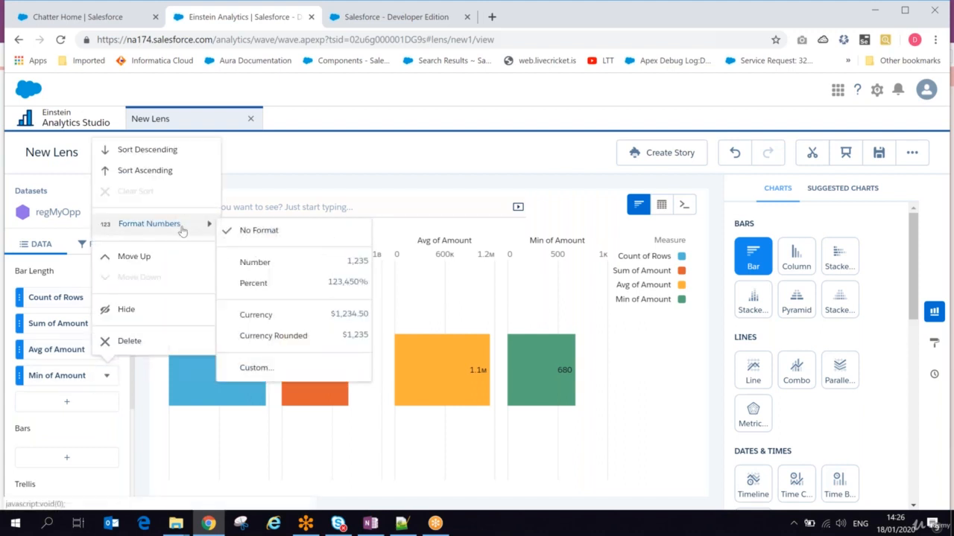
mouse_move(196, 227)
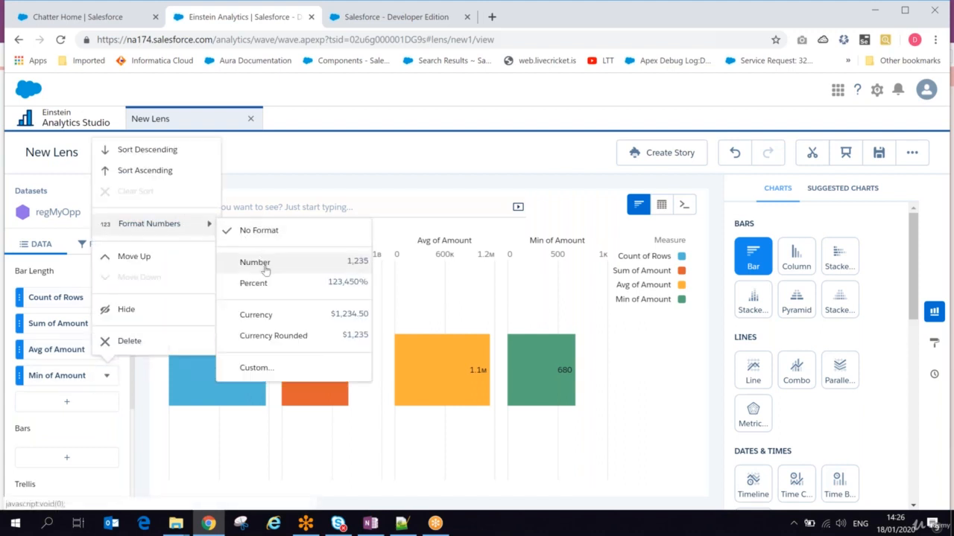
click(262, 313)
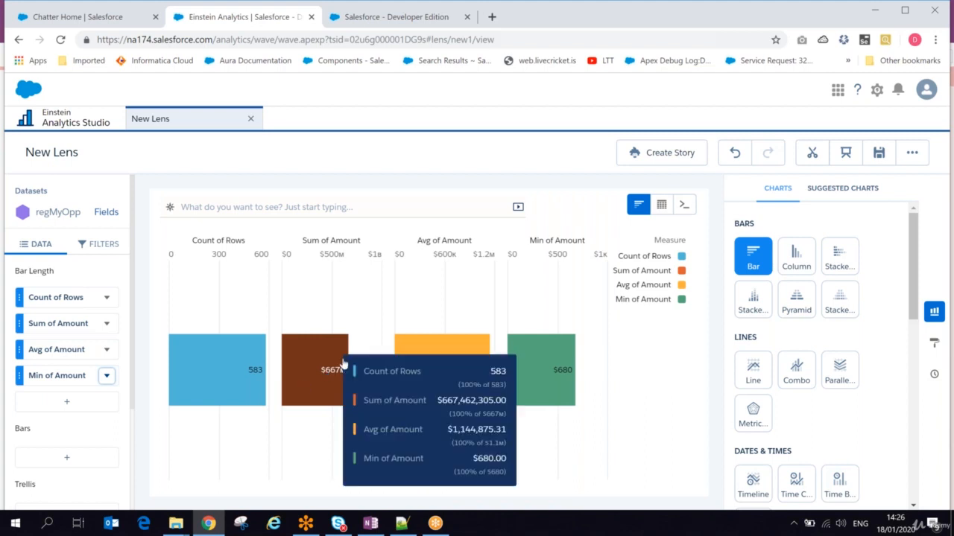
click(106, 325)
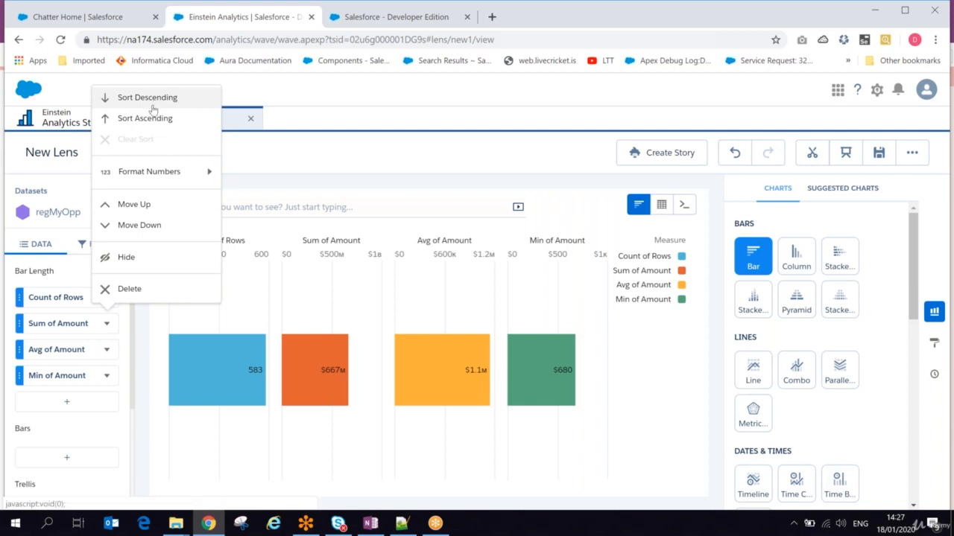
- Move Sum of Amount up to the top of the bar length measures
click(137, 212)
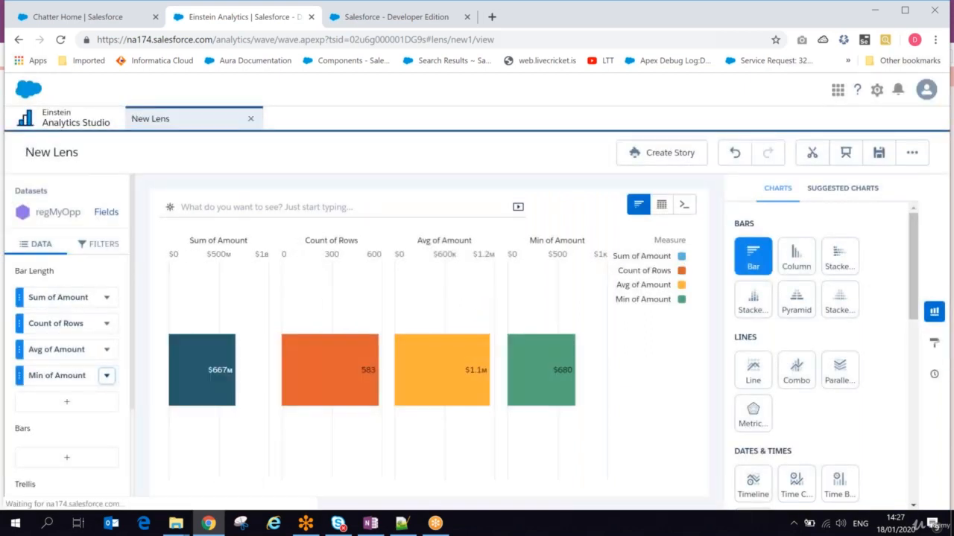
mouse_move(197, 376)
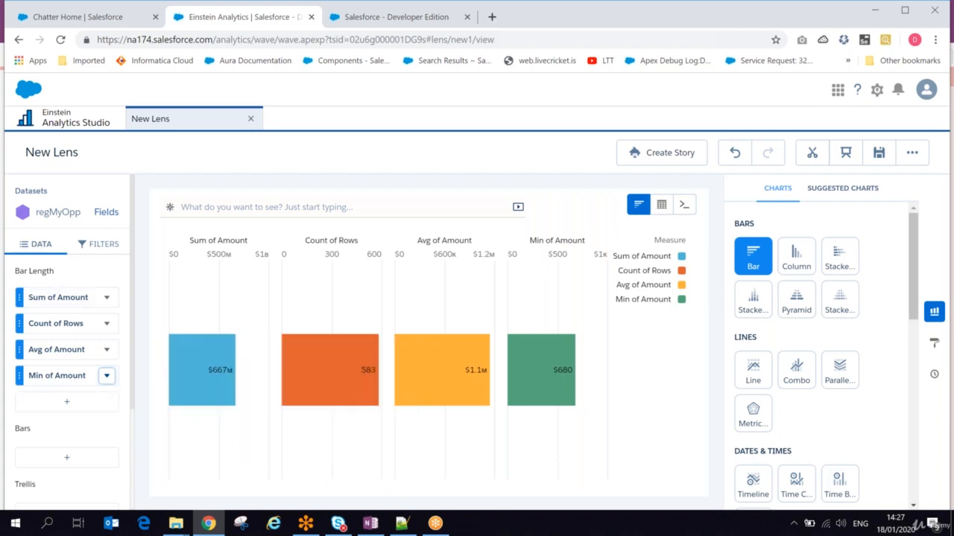
drag(134, 277, 134, 281)
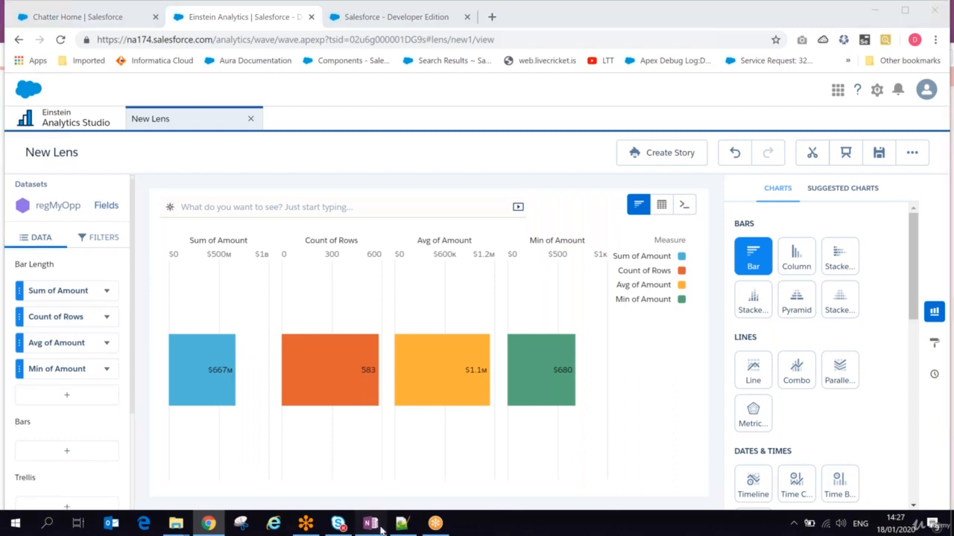
- Add the line 'Change Bar legth' to the OneNote notes and return to the lens
click(370, 523)
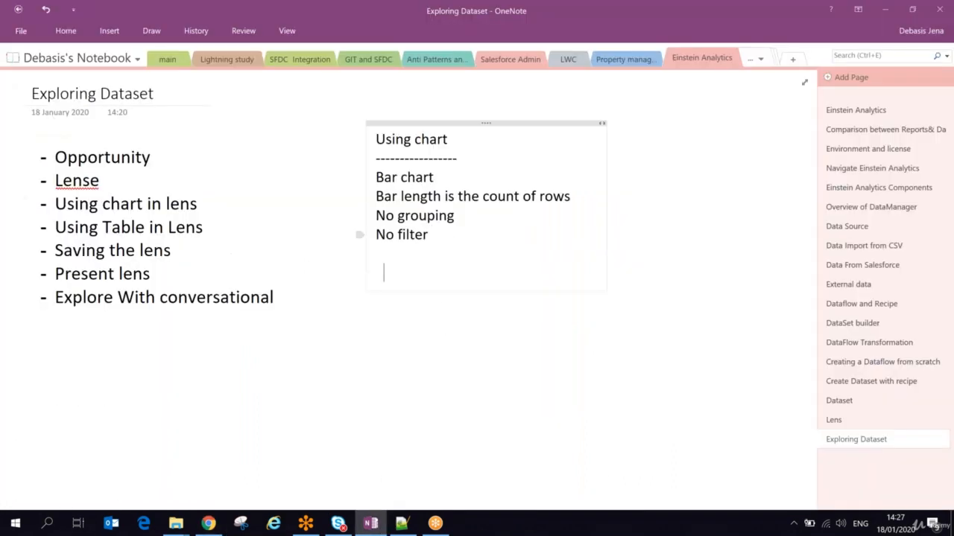
text(hange B)
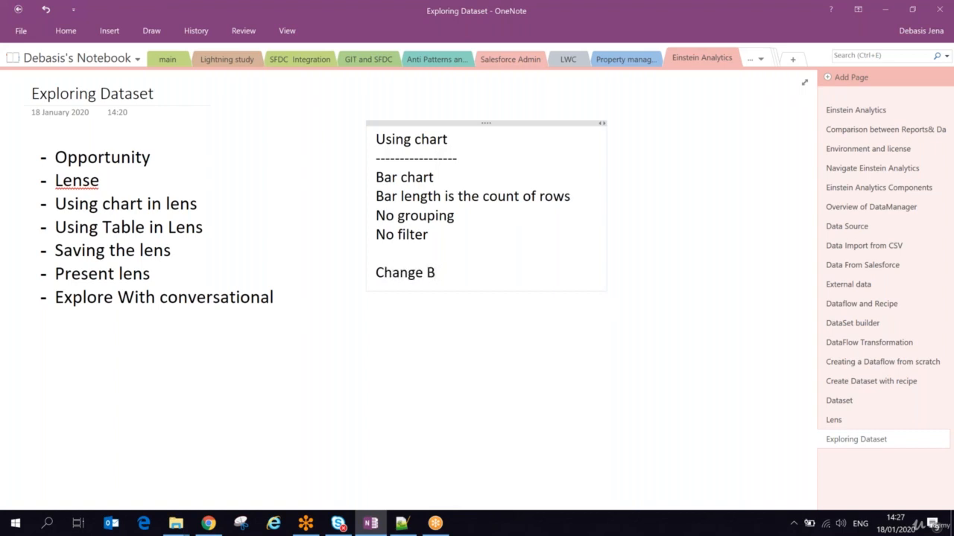
text(ar legth:)
key(alt+Tab)
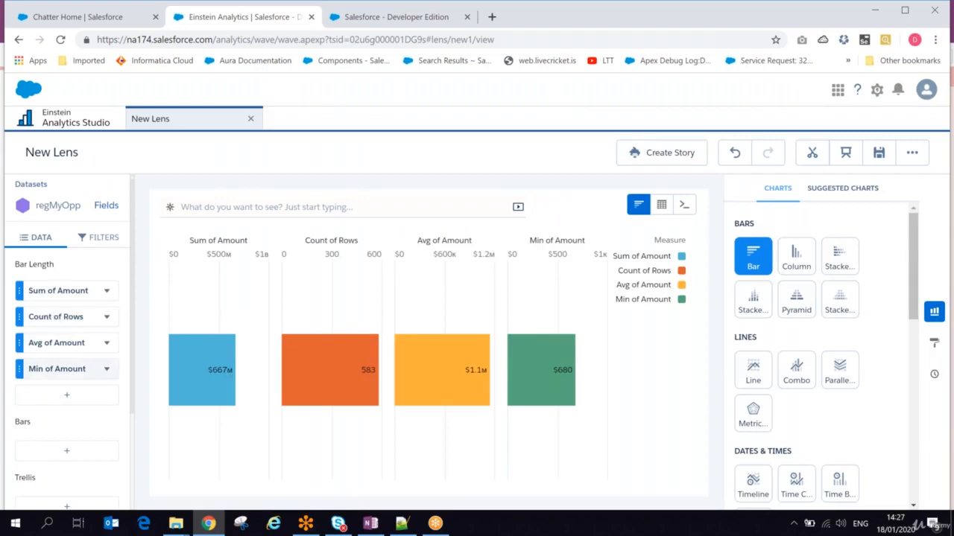
- Hide Sum of Amount and delete Min of Amount from the bar length measures
click(105, 295)
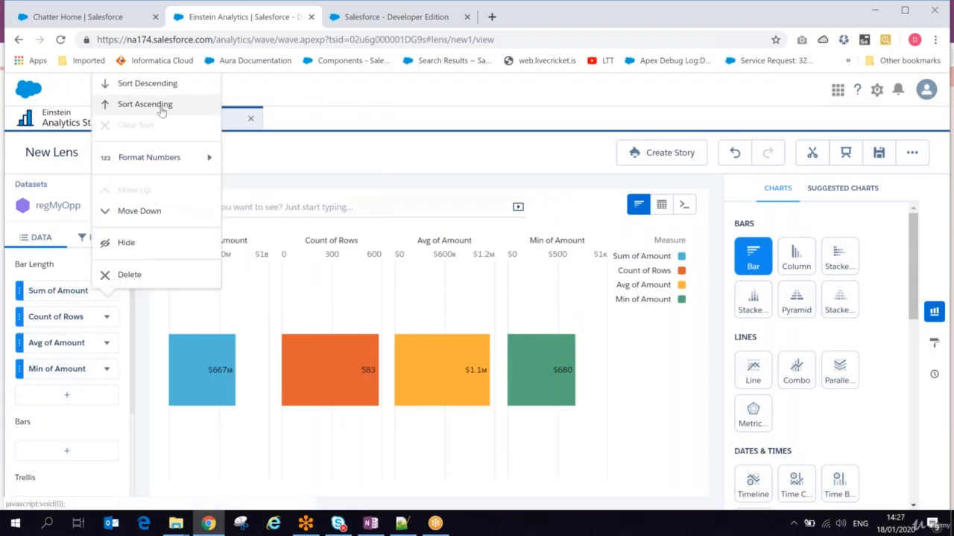
click(126, 244)
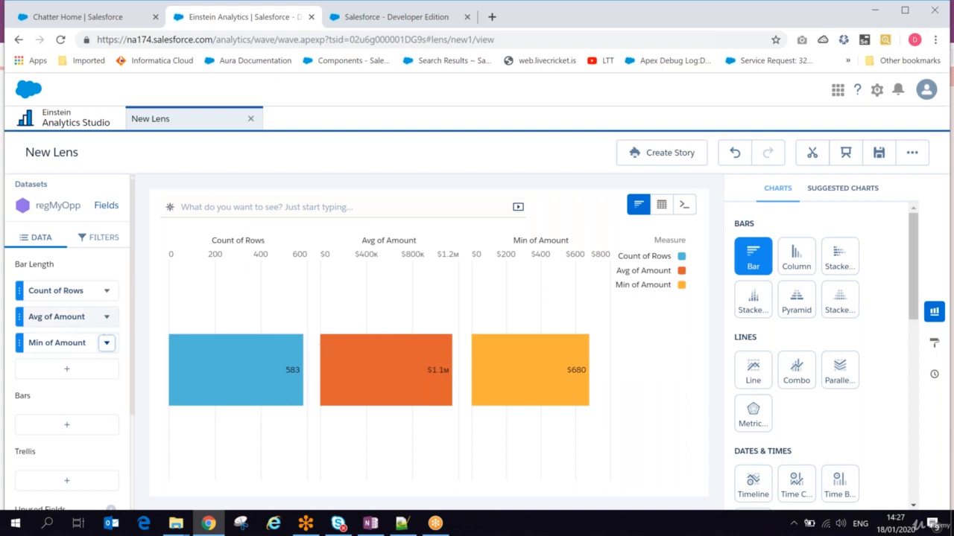
mouse_move(225, 371)
click(106, 343)
click(112, 369)
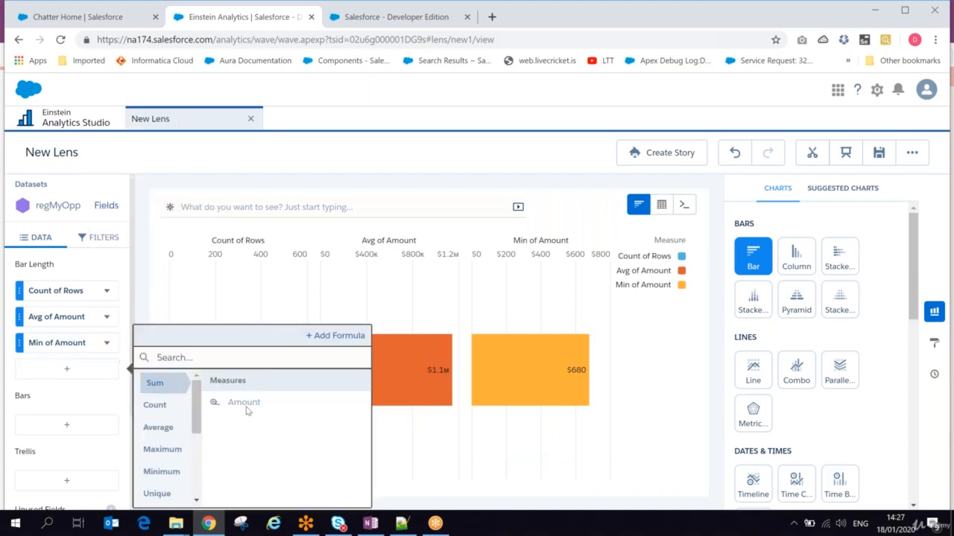
click(77, 360)
click(107, 343)
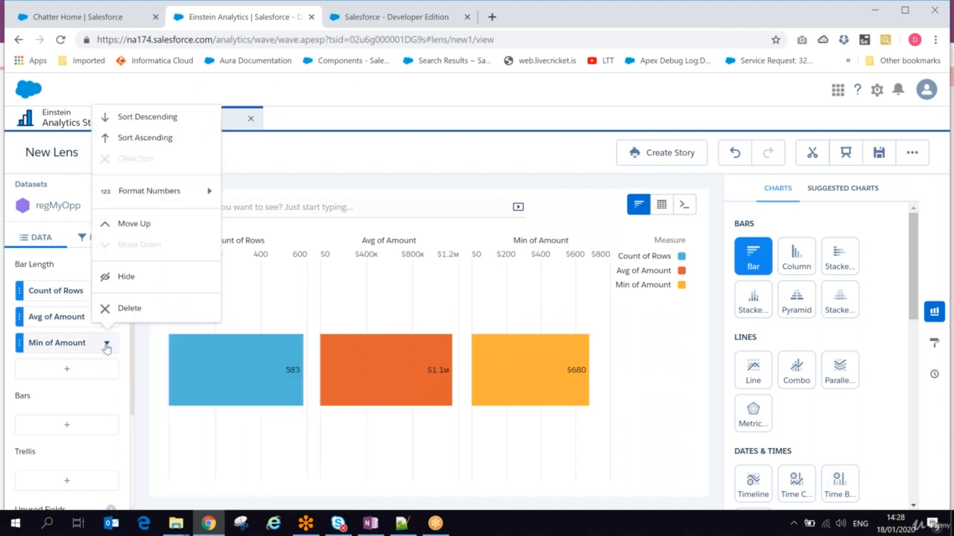
click(128, 307)
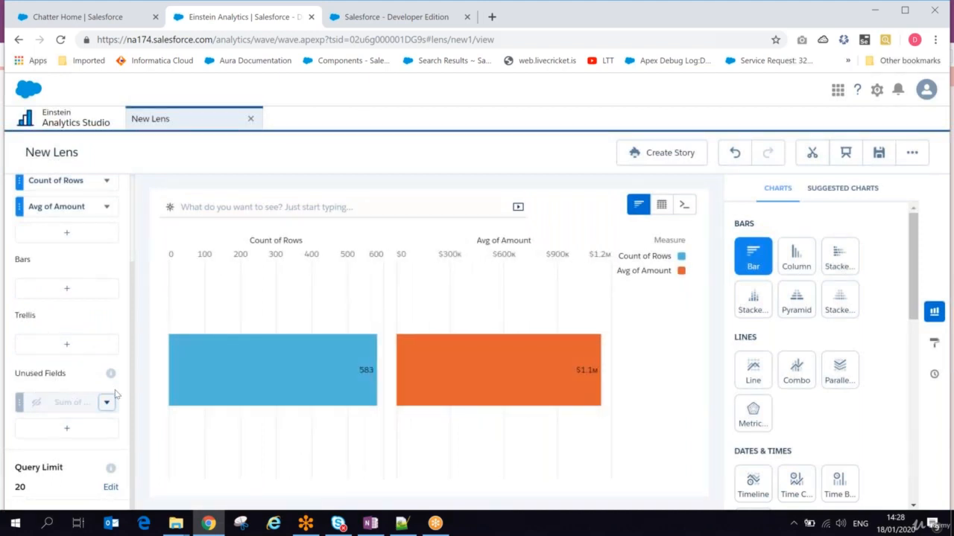
- Delete the hidden Sum of Amount field and add Sum of Amount back as a third bar
click(107, 403)
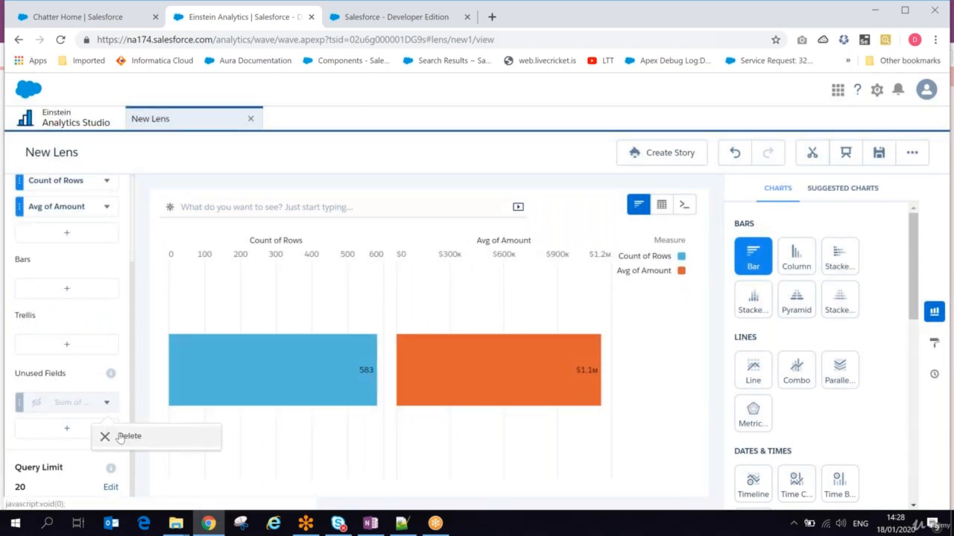
click(121, 438)
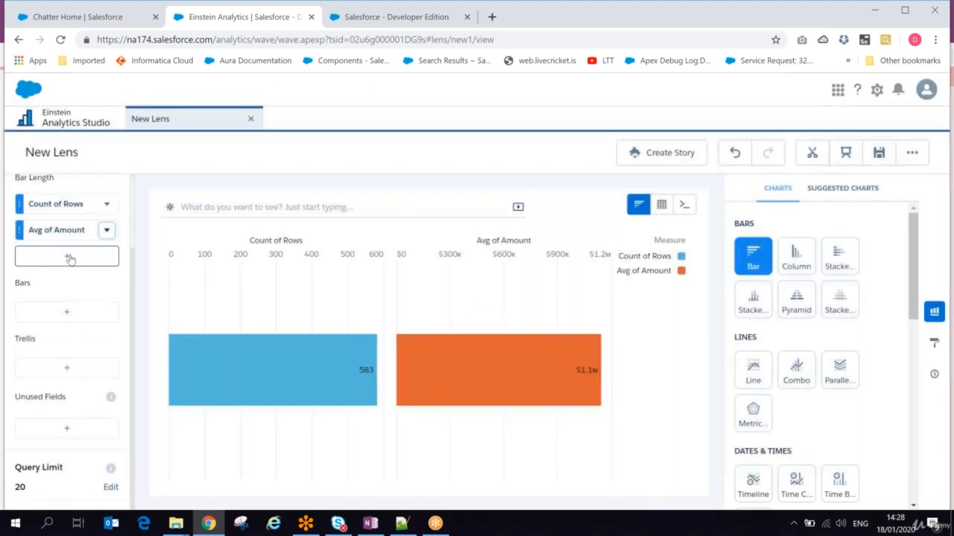
click(70, 259)
click(235, 326)
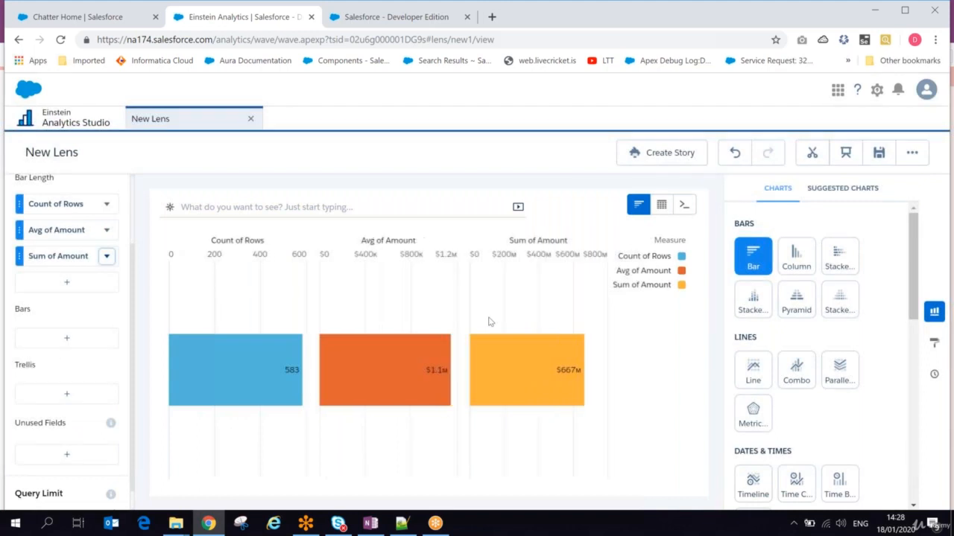
mouse_move(494, 363)
drag(30, 310, 15, 310)
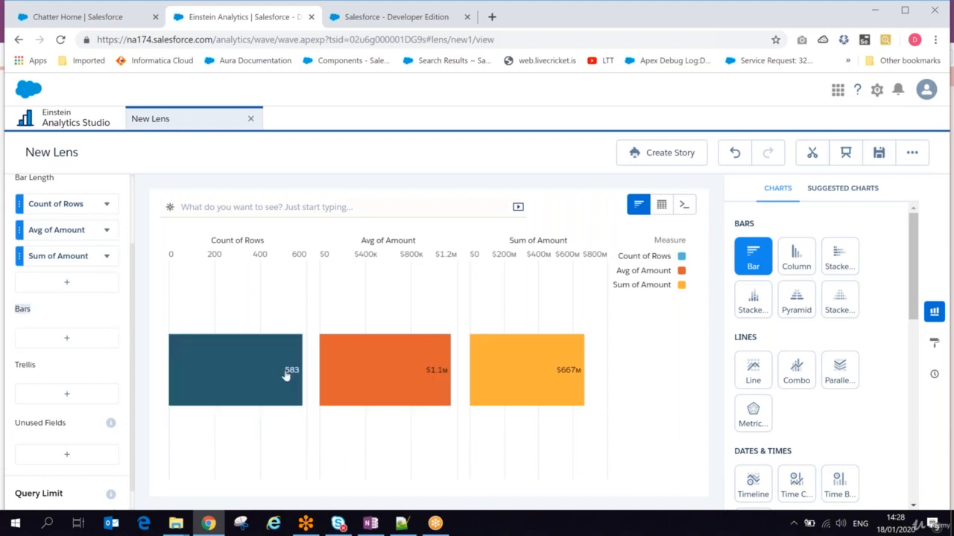
- Group the bars by Account.Industry, giving one bar per industry from Agriculture down
mouse_move(289, 376)
click(95, 345)
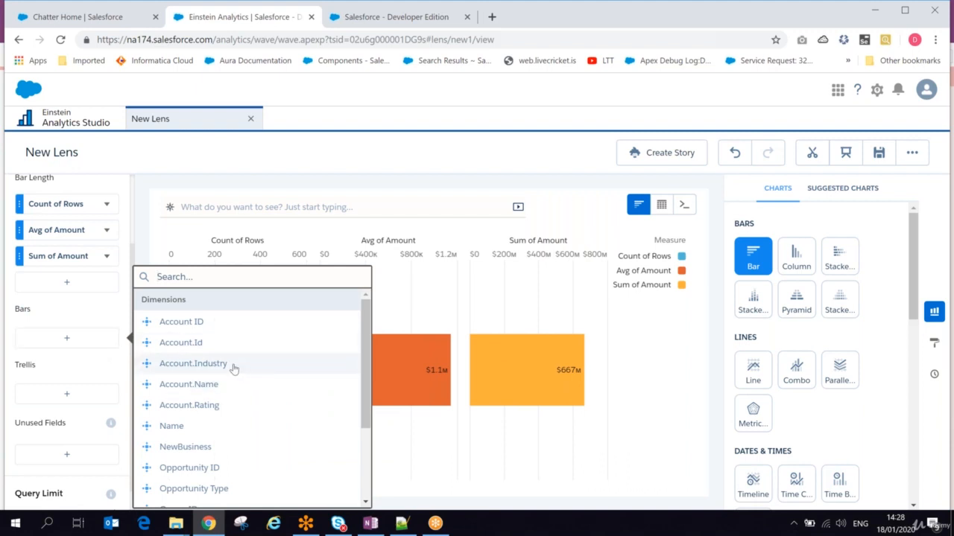
click(193, 364)
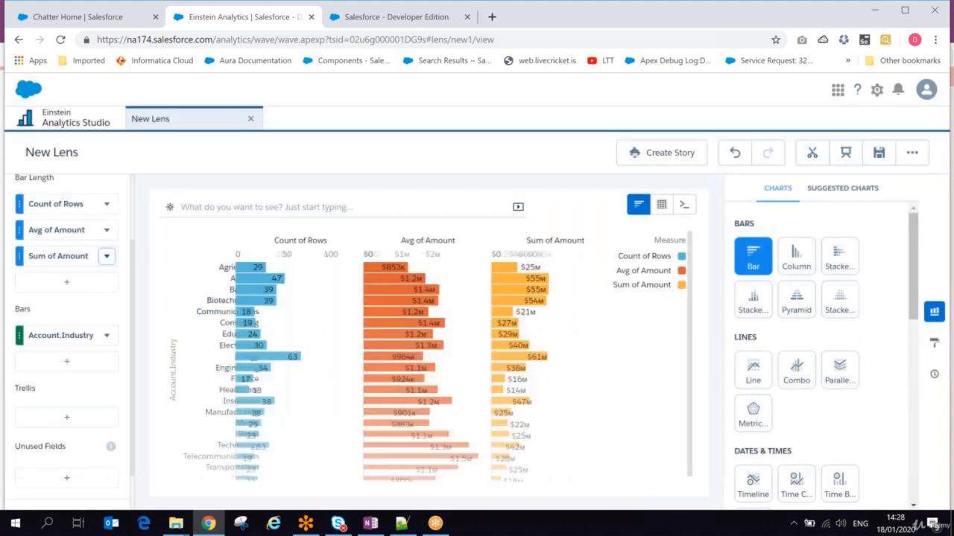
click(240, 267)
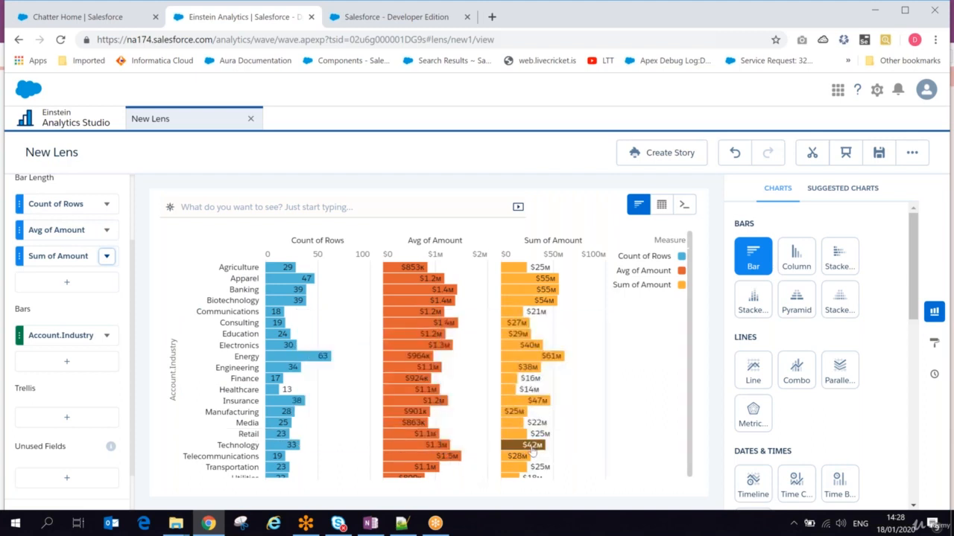
mouse_move(532, 450)
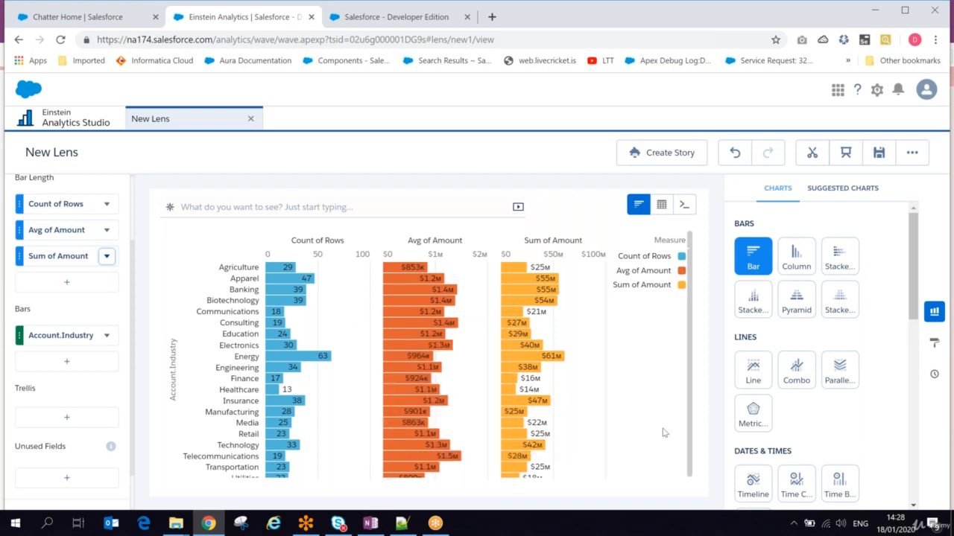
click(80, 361)
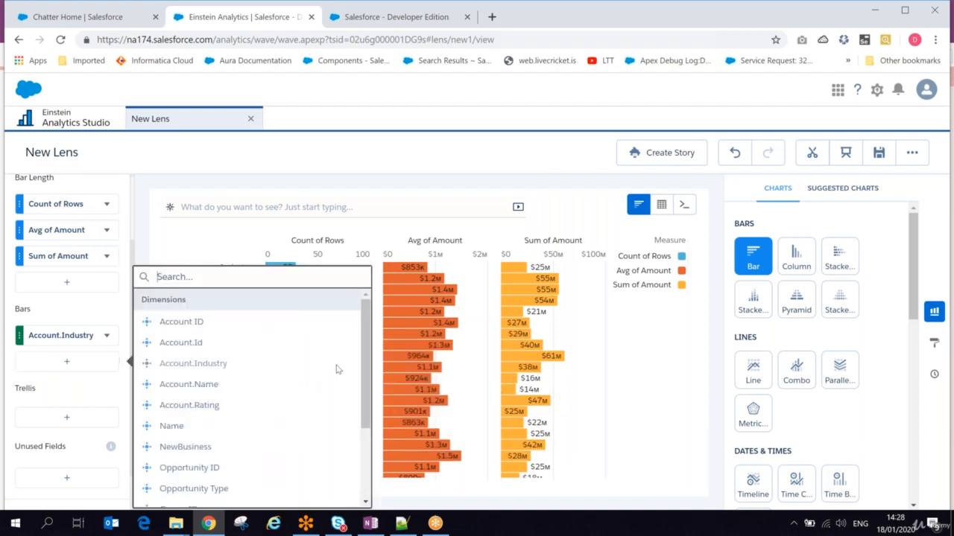
- Add NewBusiness as a second grouping, splitting each industry into No and yes
click(185, 447)
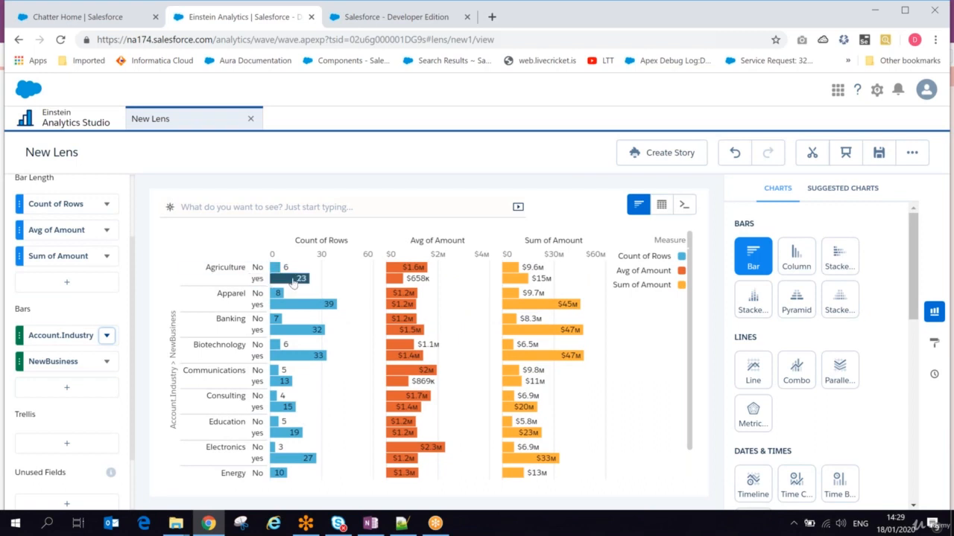
mouse_move(296, 282)
mouse_move(411, 268)
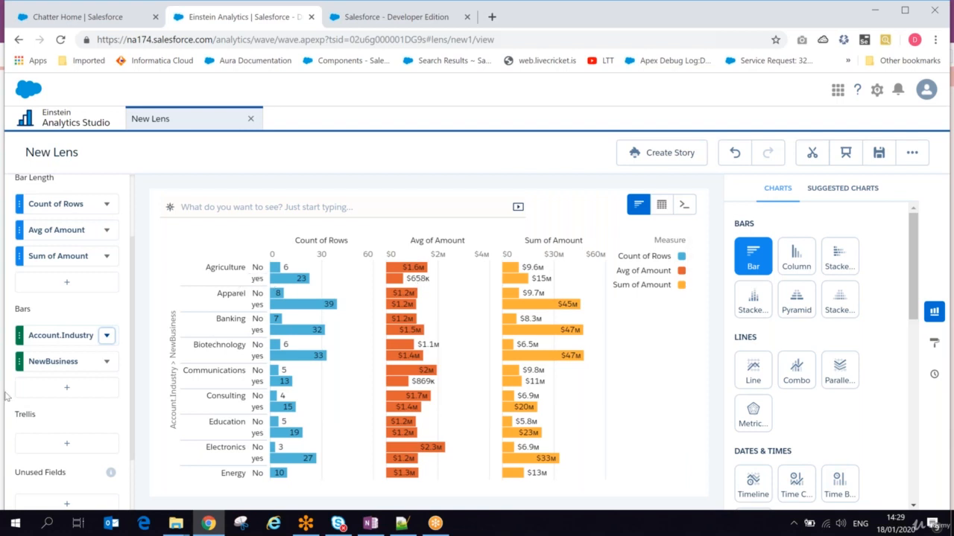
- Add Account.Rating as a grouping, then remove it again
click(44, 392)
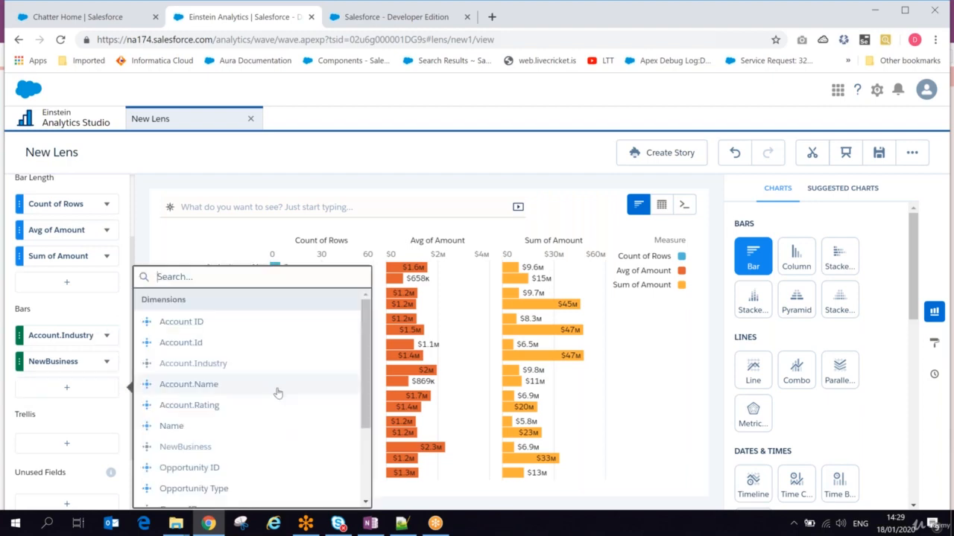
click(221, 405)
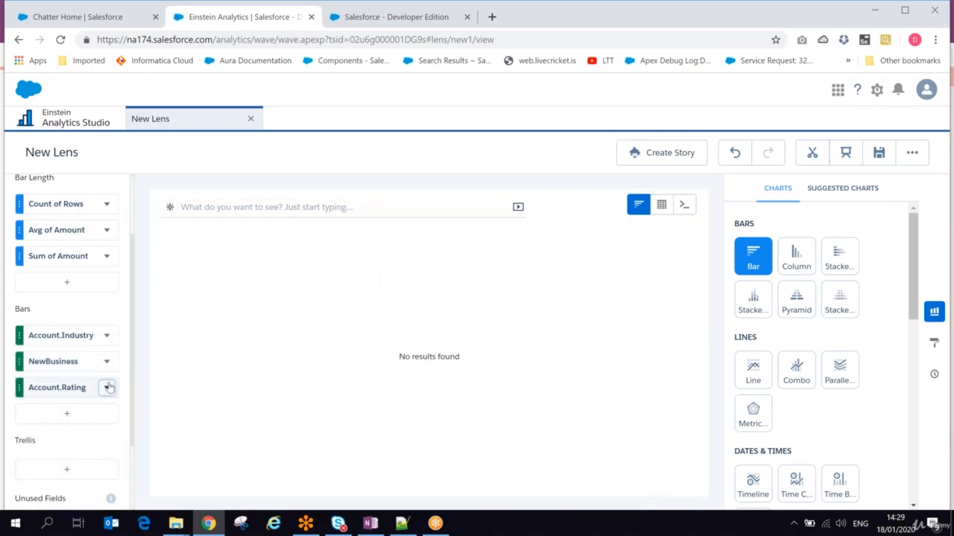
click(106, 387)
click(129, 353)
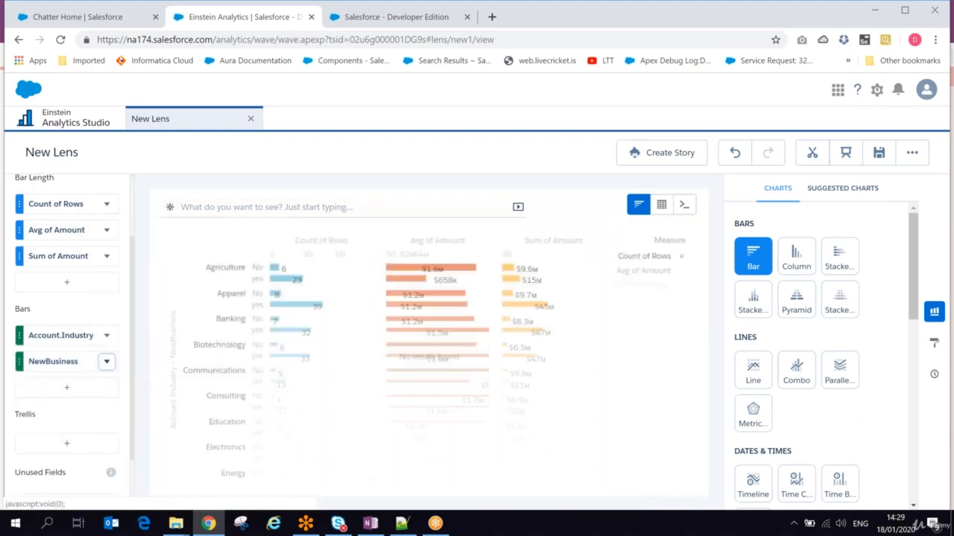
- Add Stage as the third grouping under NewBusiness
click(102, 387)
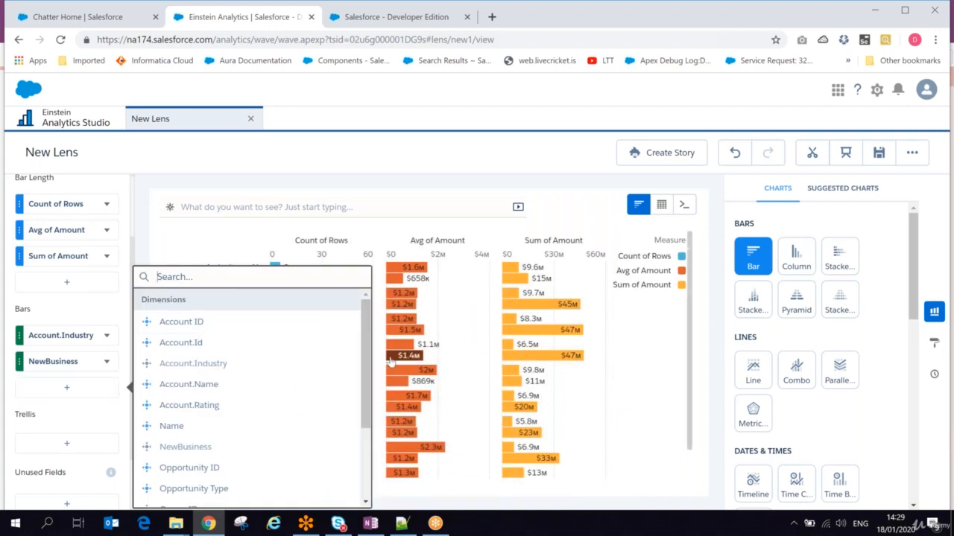
drag(364, 339, 362, 422)
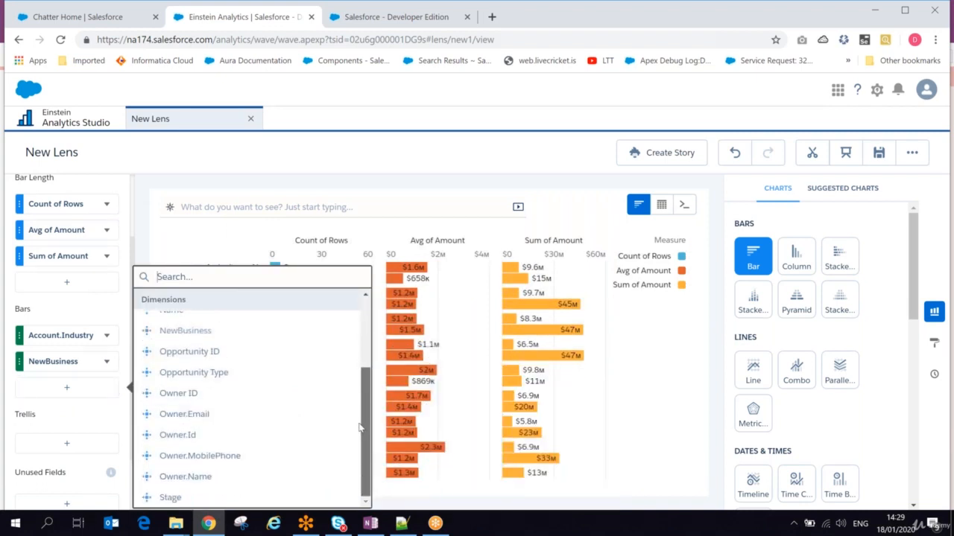
click(160, 498)
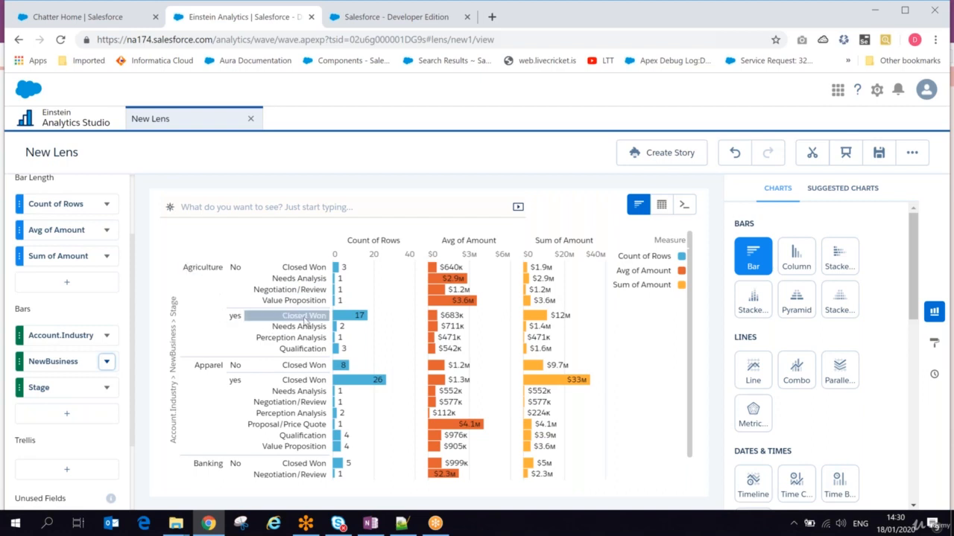
mouse_move(355, 319)
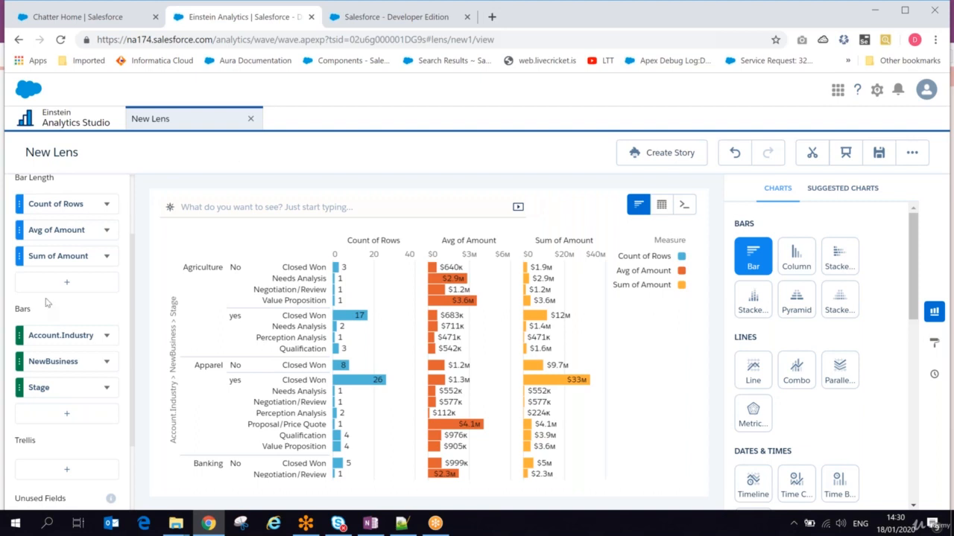
scroll(131, 281, up, 3)
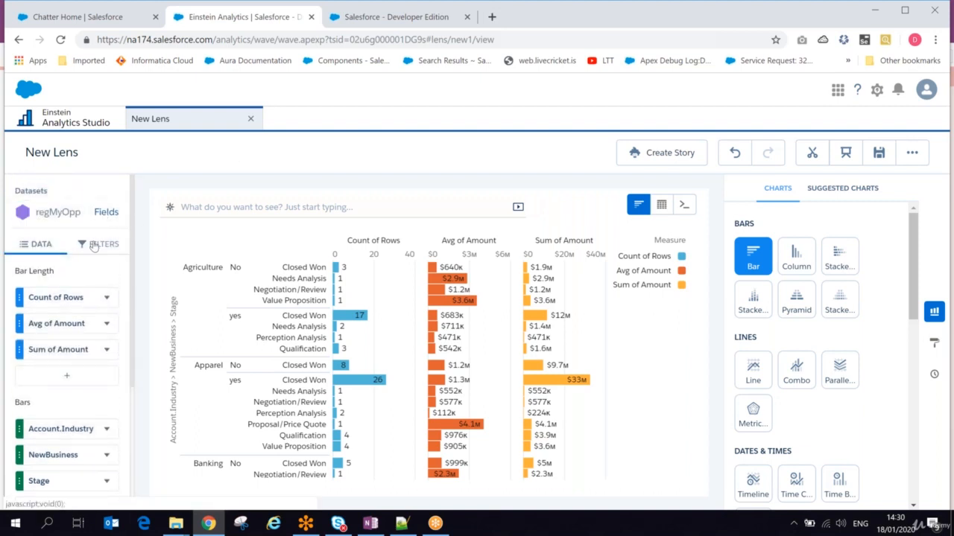
- Filter the lens on Stage to include only Closed Won and Negotiation/Review
click(94, 247)
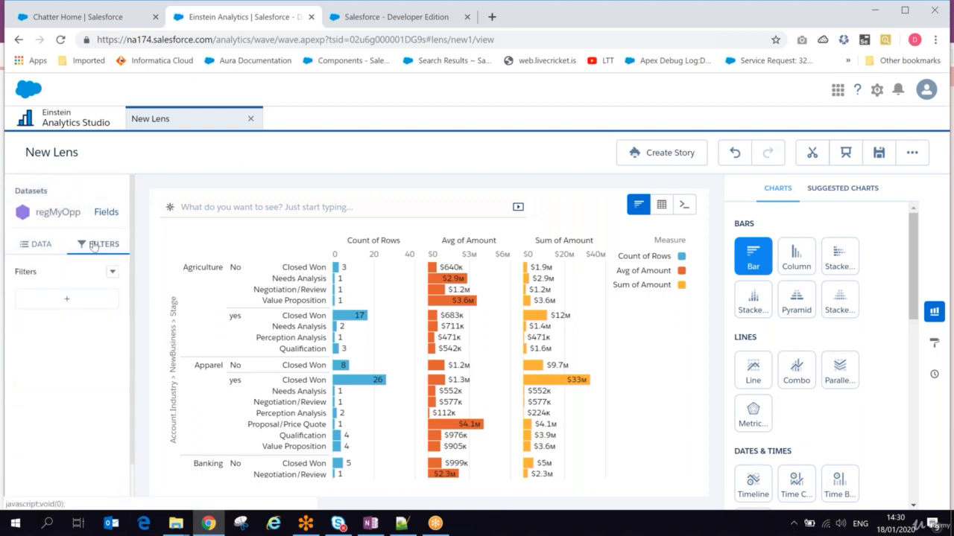
click(67, 298)
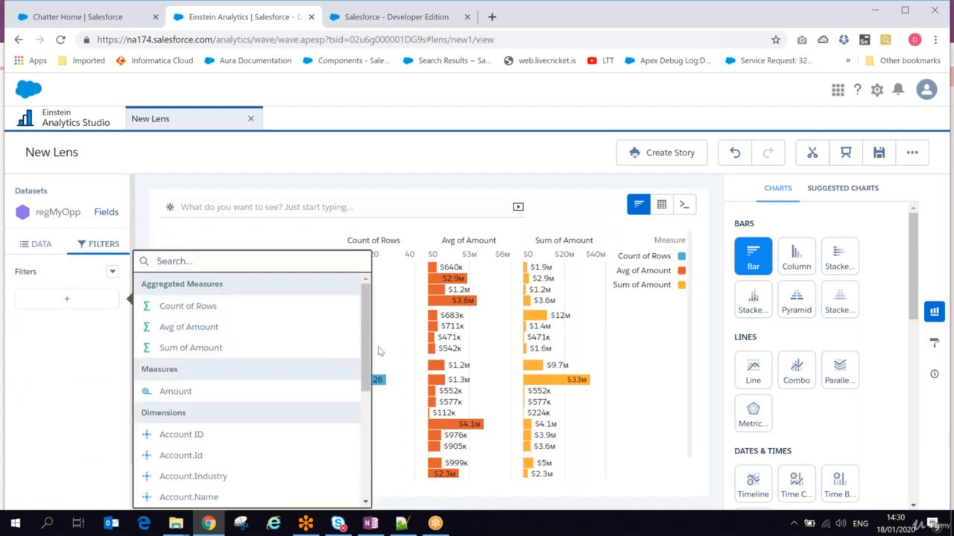
drag(364, 331, 360, 444)
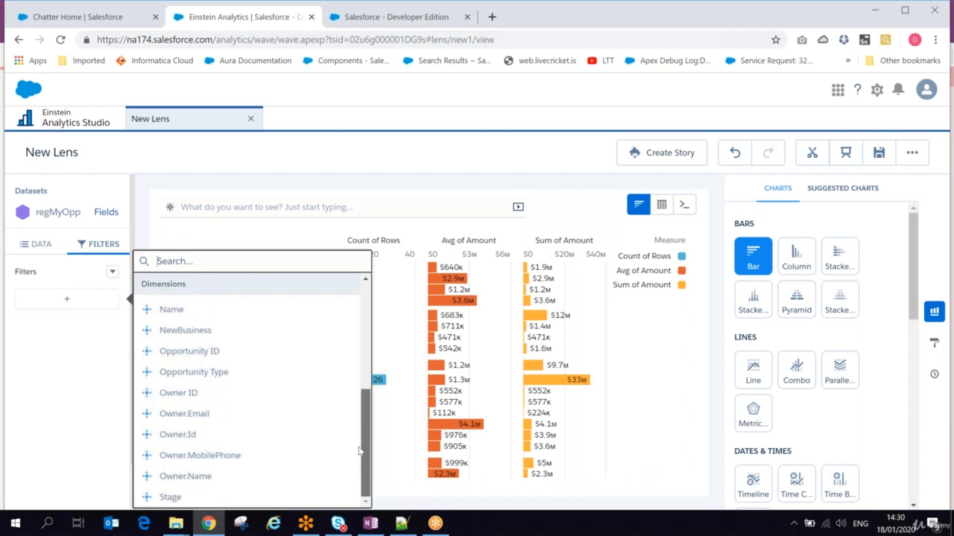
click(171, 496)
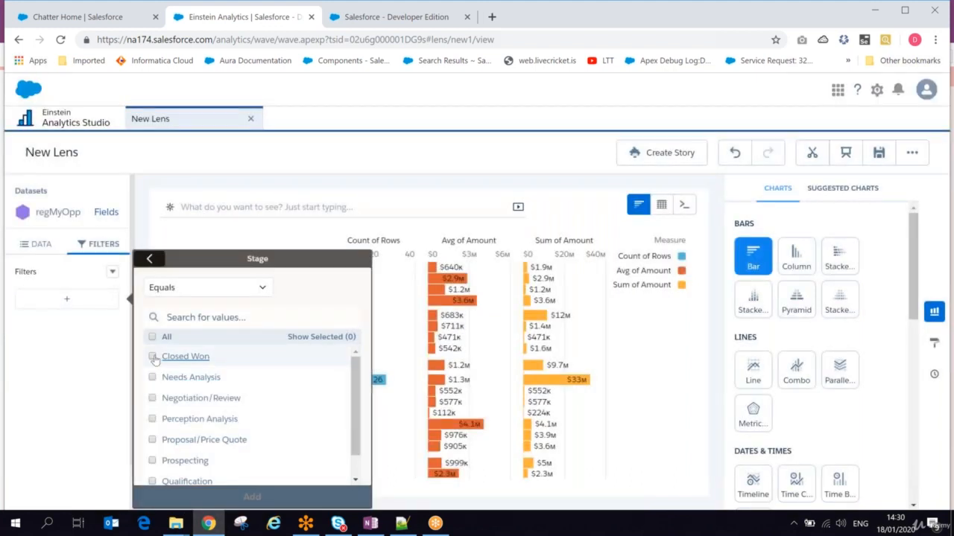
click(153, 358)
click(152, 399)
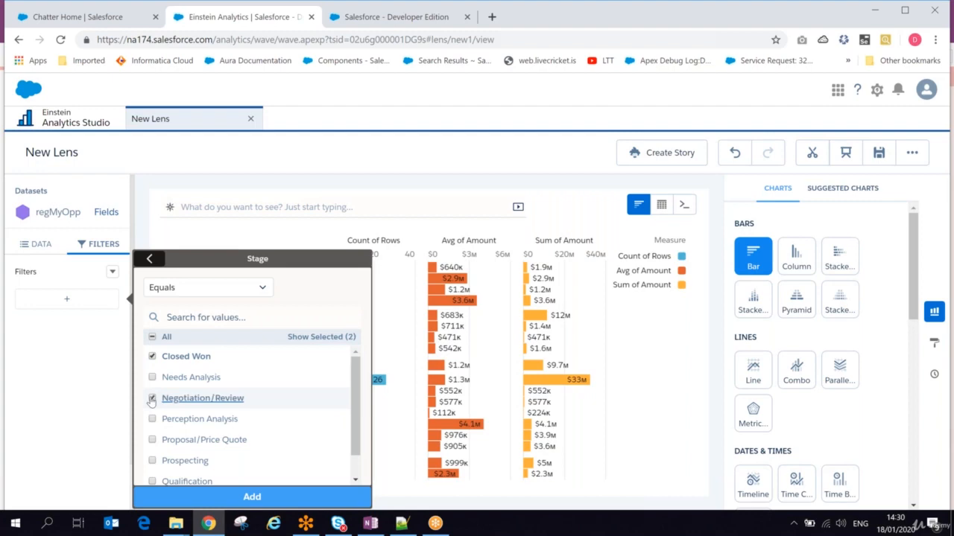
click(182, 495)
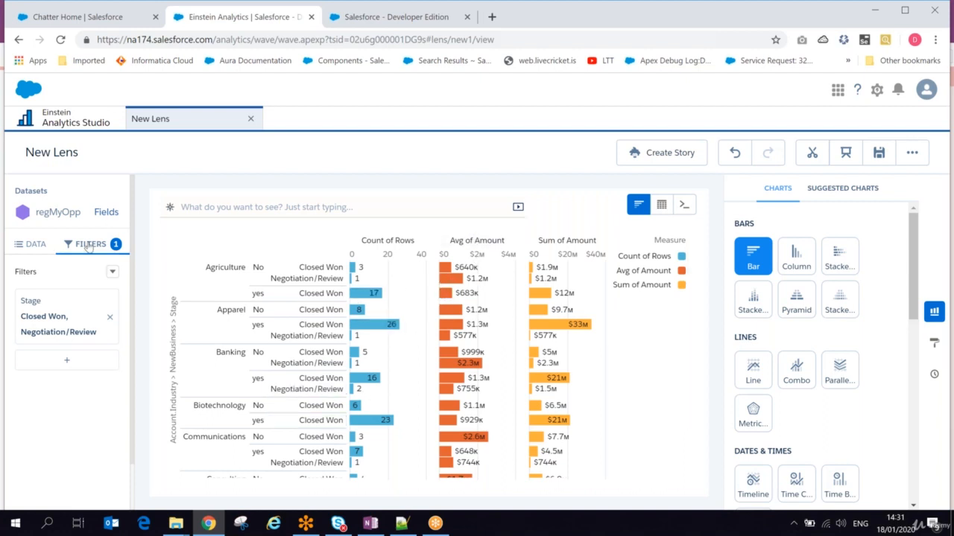
click(64, 362)
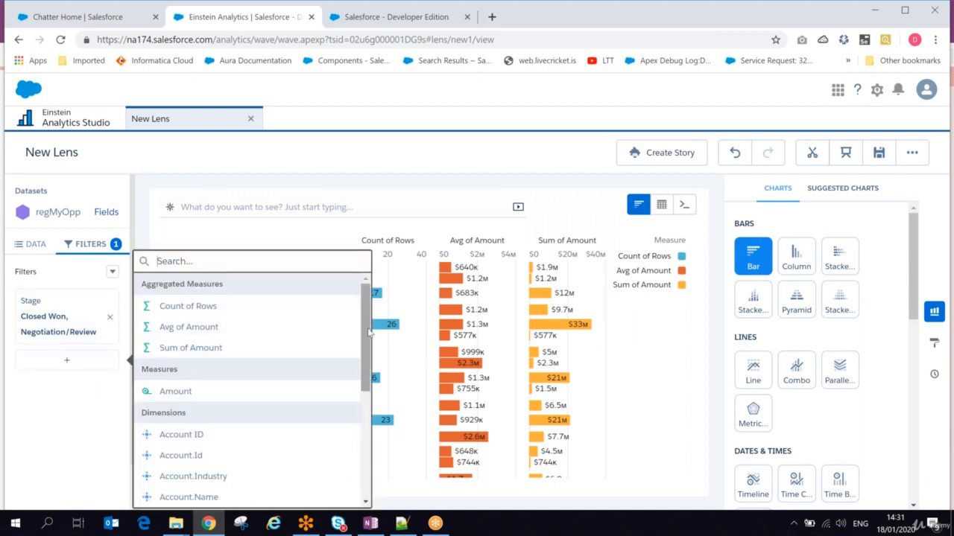
click(190, 347)
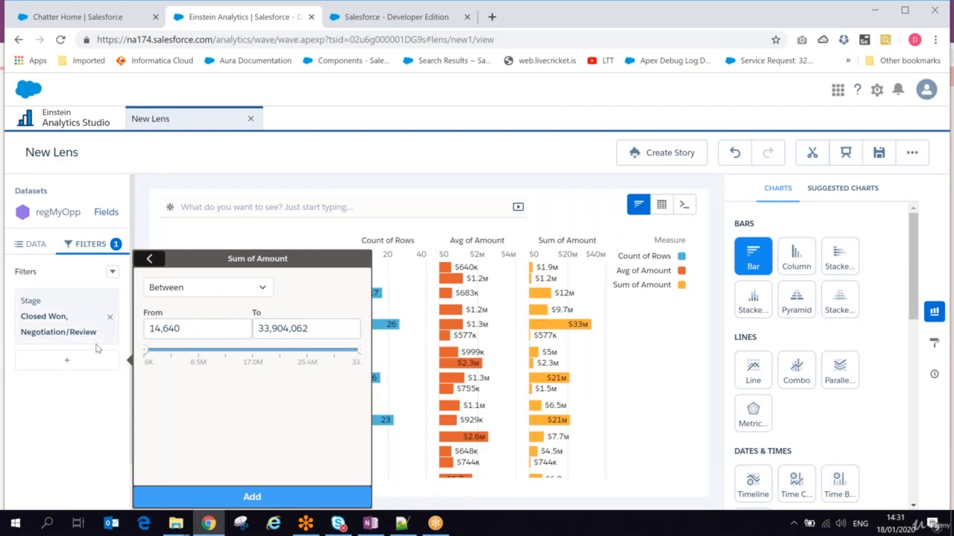
click(94, 380)
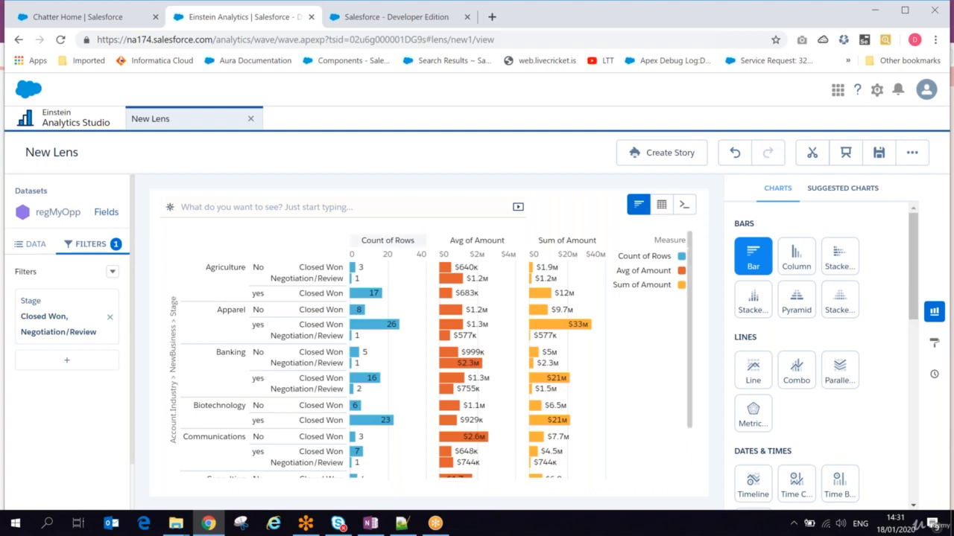
- Preview the chart as column, stacked bar, stacked column, pyramid, stacked pyramid and line
mouse_move(388, 324)
click(796, 257)
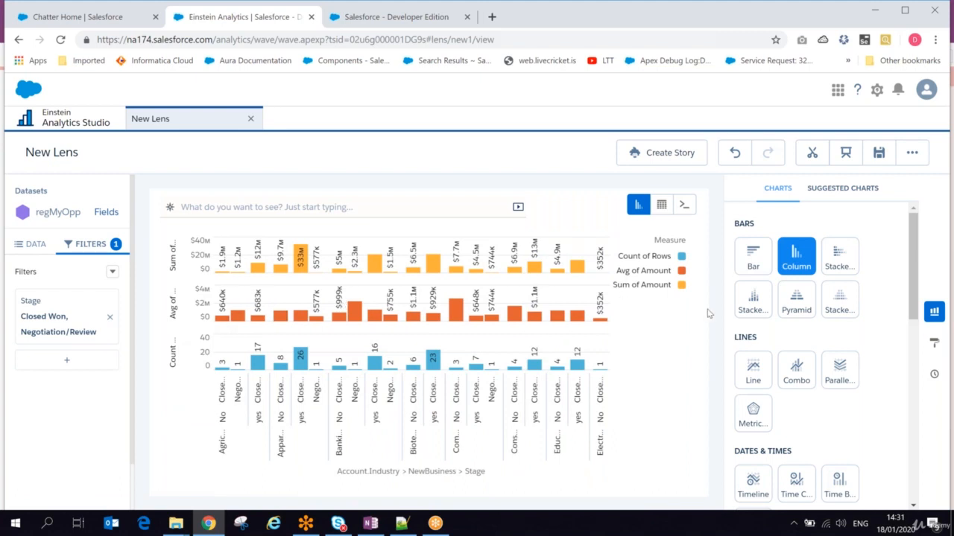
click(841, 255)
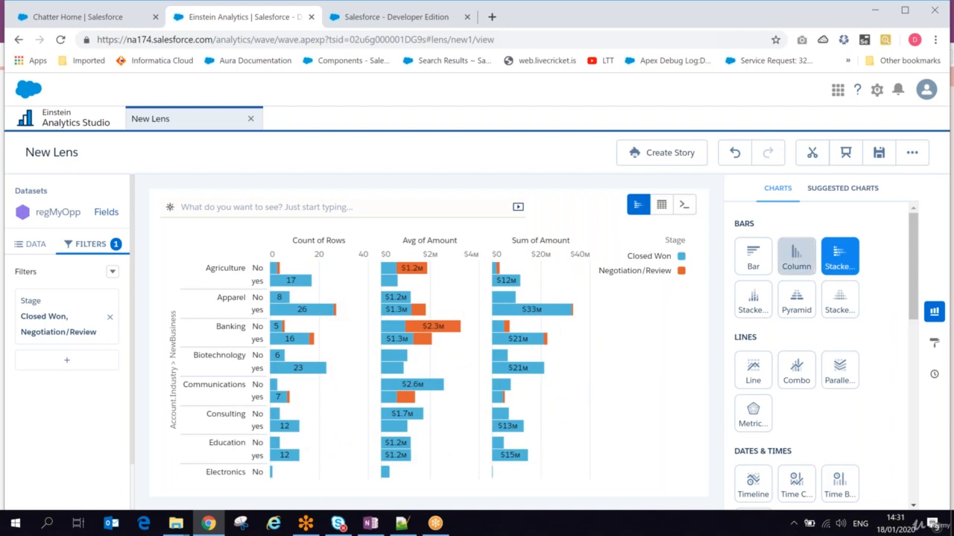
click(753, 299)
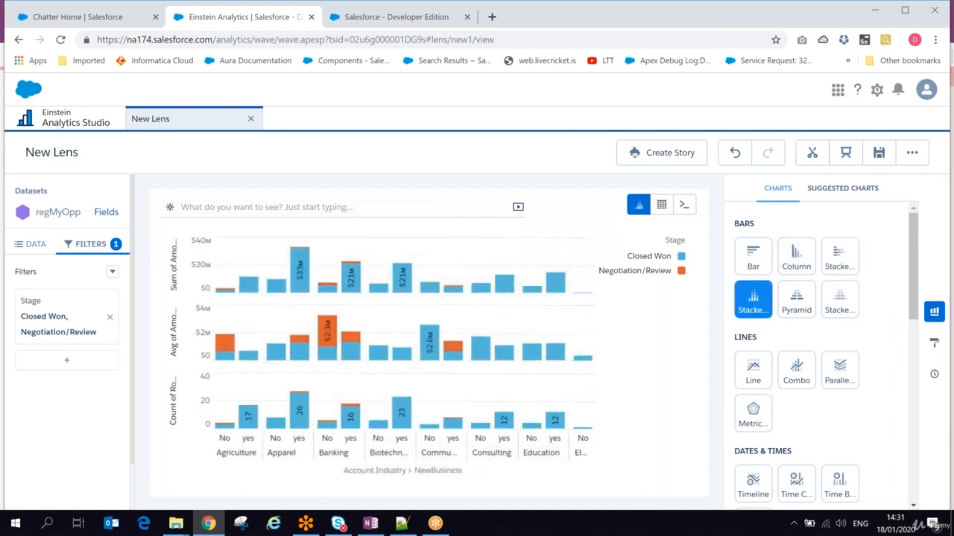
click(788, 311)
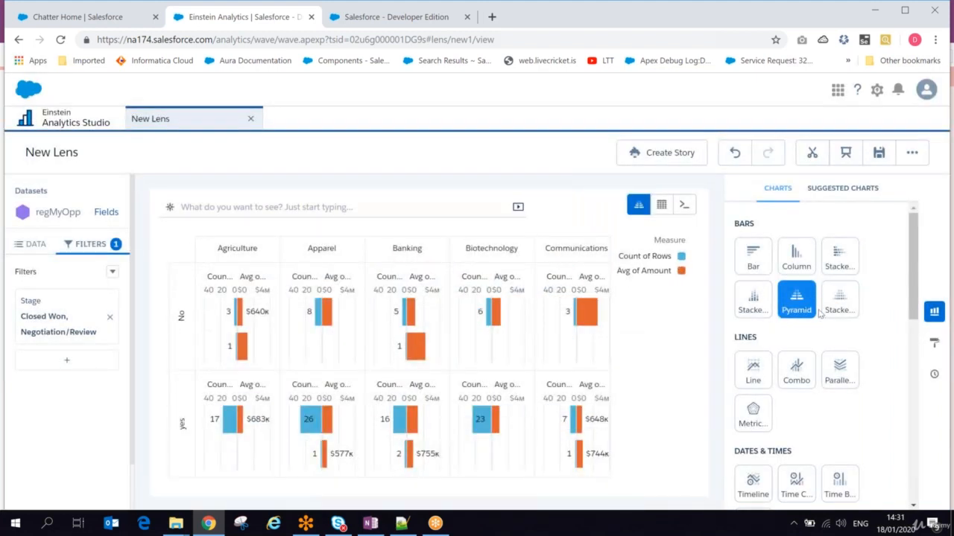
click(839, 301)
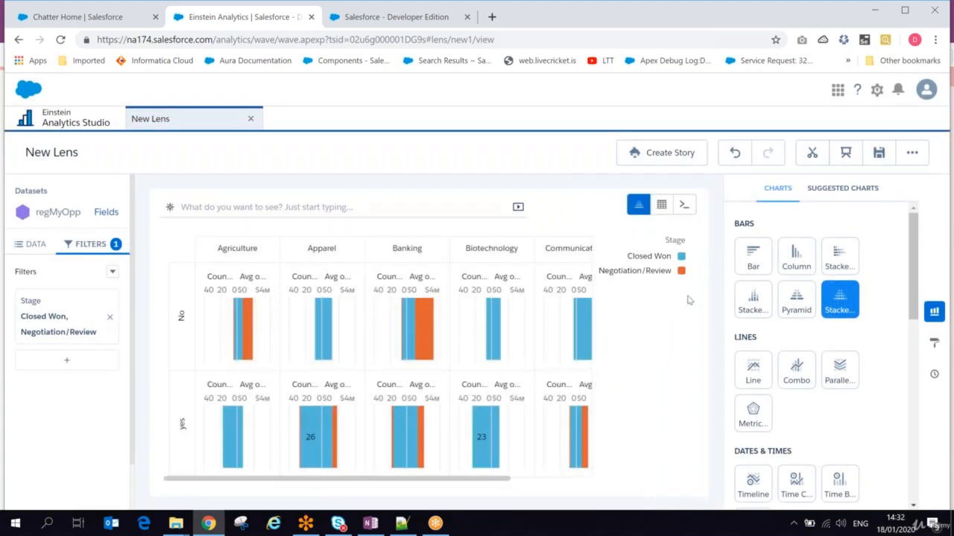
click(751, 371)
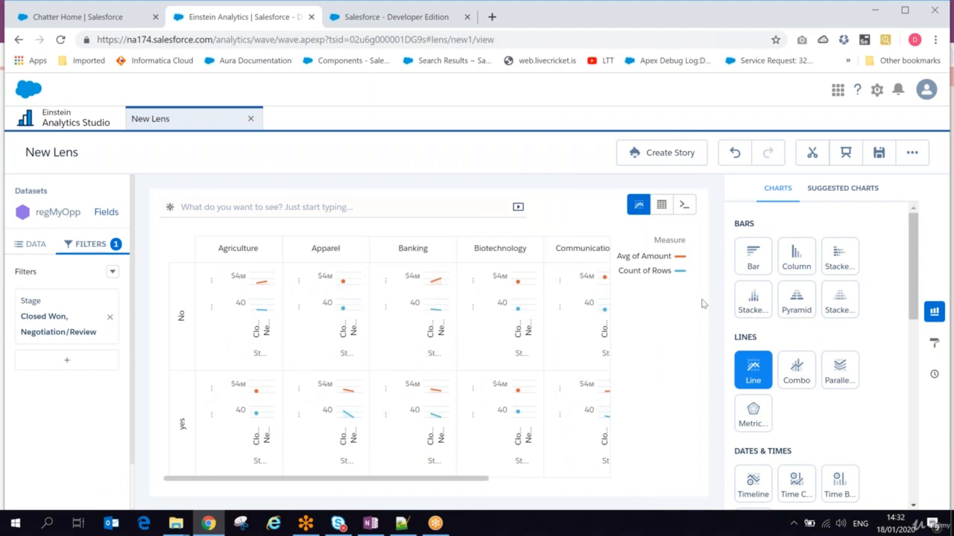
- Compare column, bar and stacked bar types, settling on plain horizontal bars
click(804, 264)
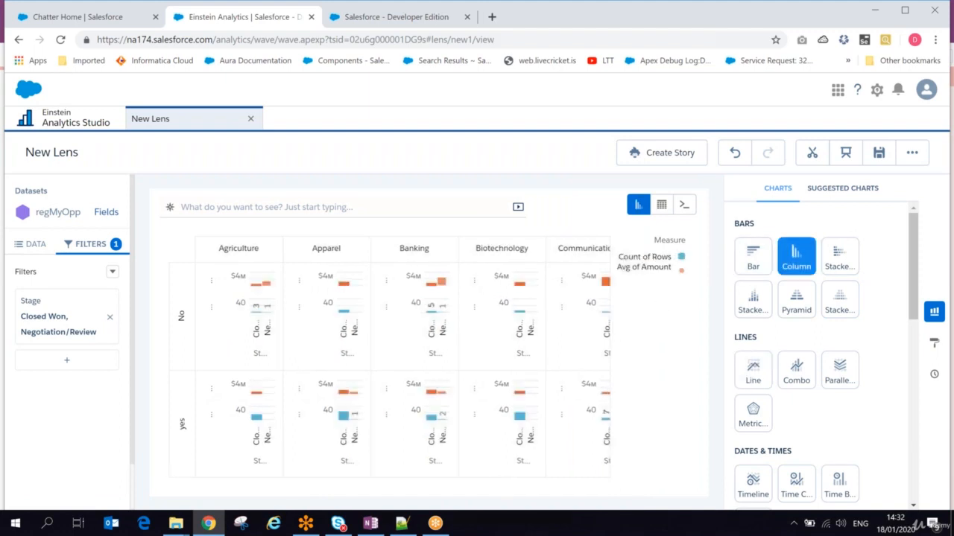
click(754, 263)
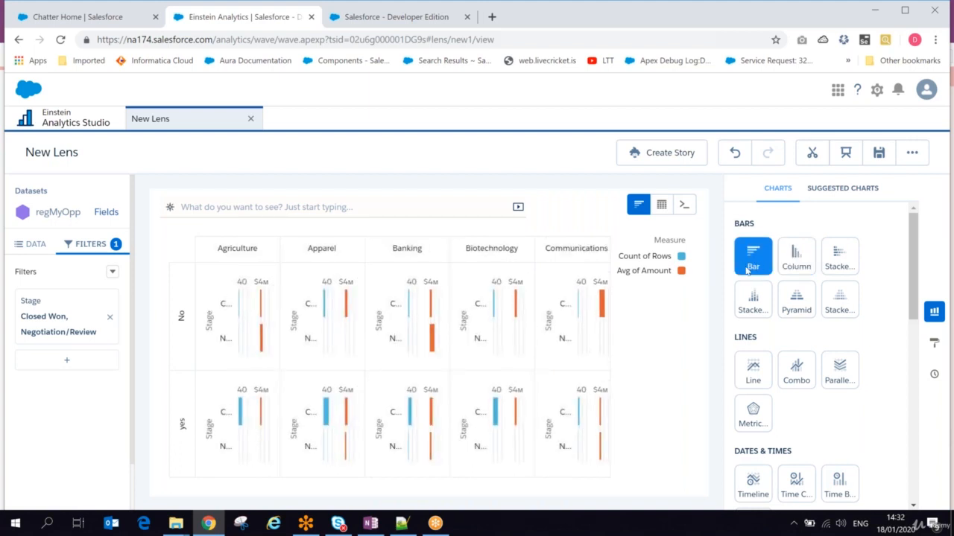
click(752, 299)
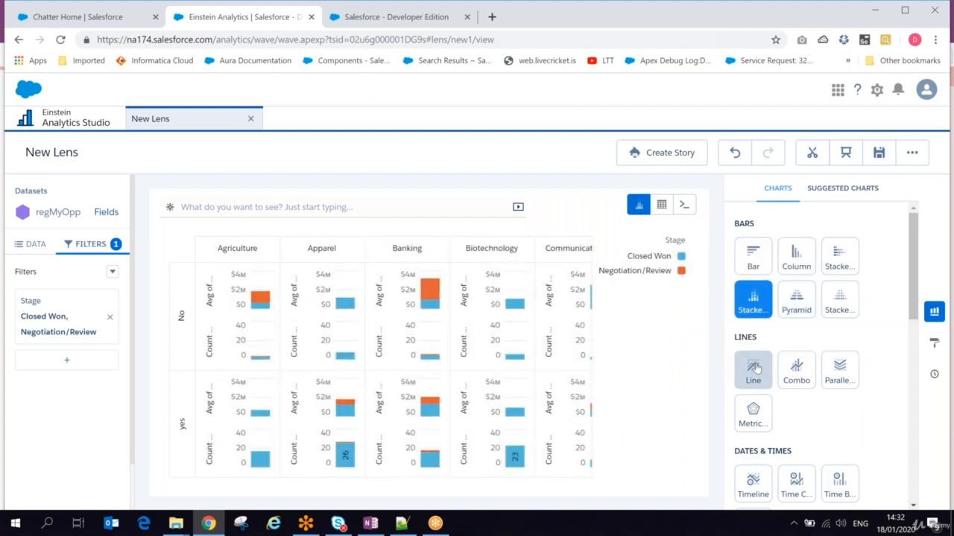
click(757, 258)
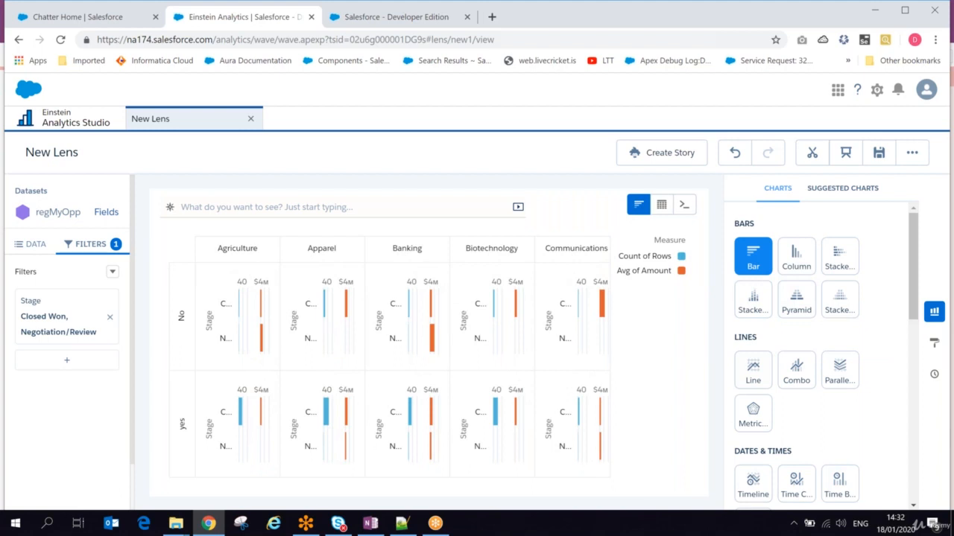
- Apply the suggested stacked bar chart grouped by Account Industry > NewBusiness, stacked by Stage
click(849, 189)
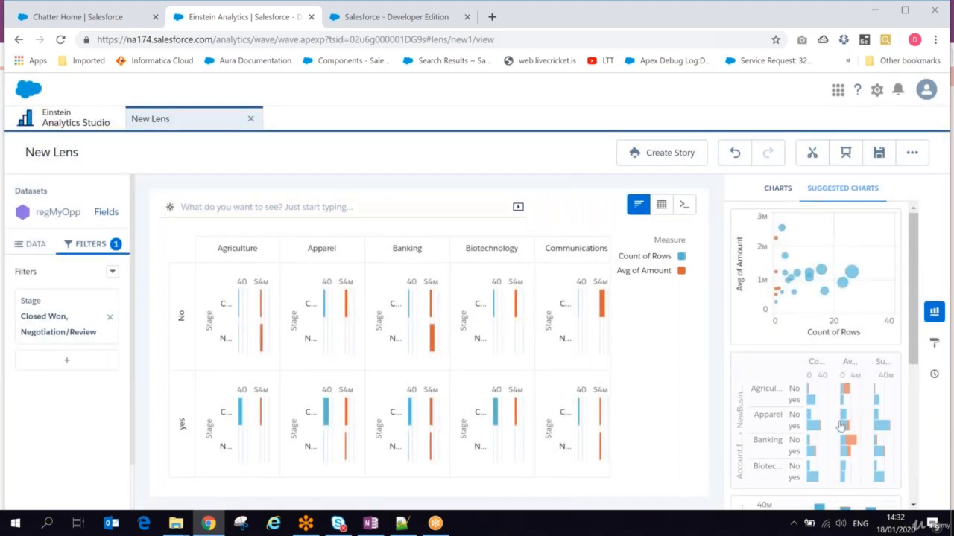
drag(915, 319, 907, 433)
scroll(819, 342, up, 2)
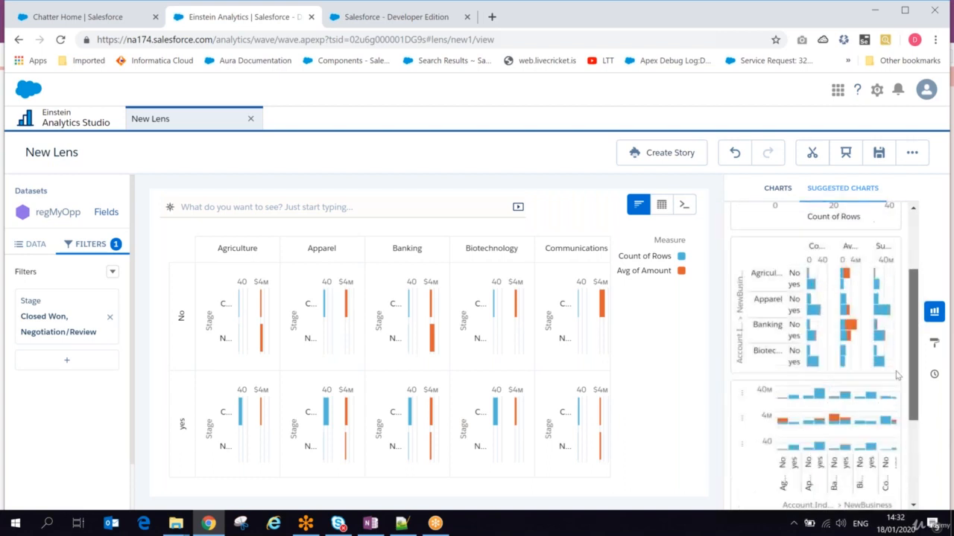
click(811, 330)
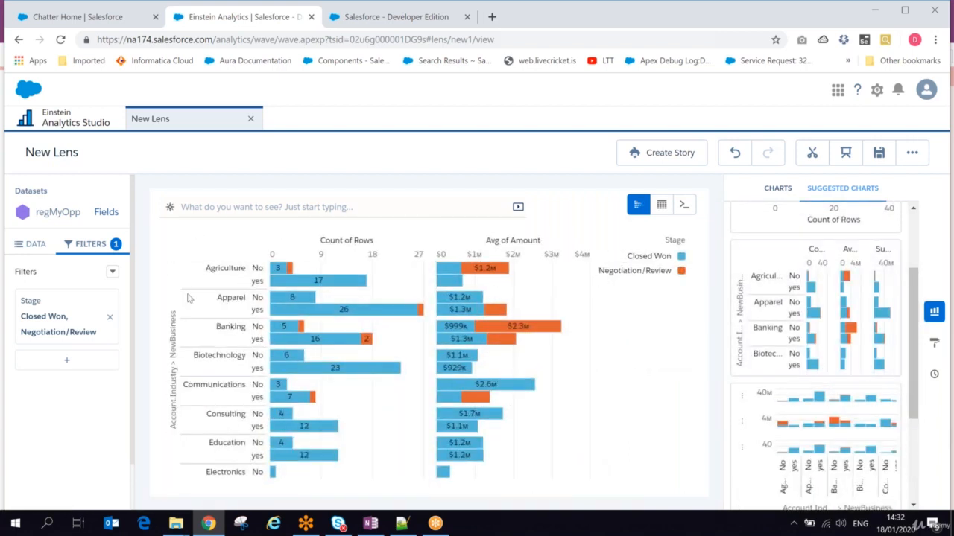
drag(916, 333, 907, 438)
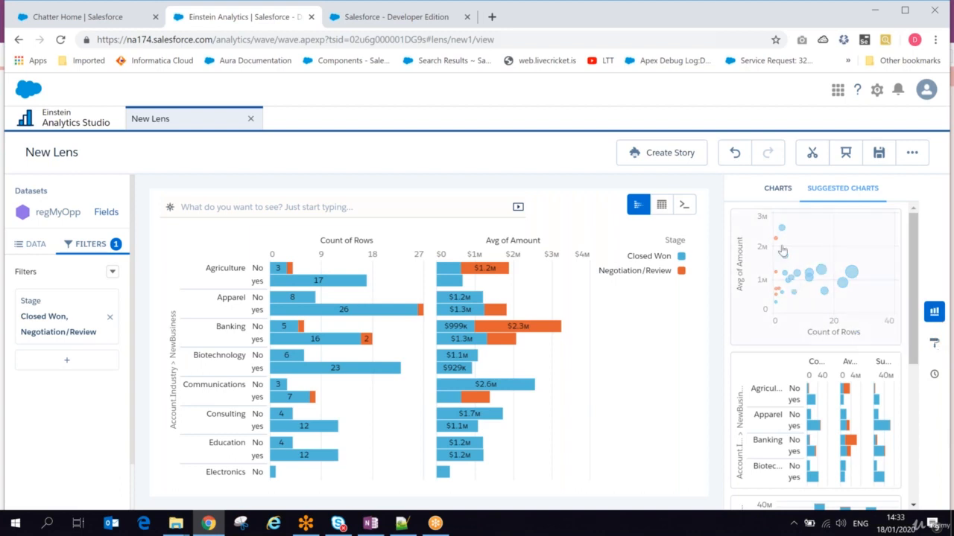
- Title the chart 'Opportunity Baed on Account Industry' with a title font size of 24
click(935, 344)
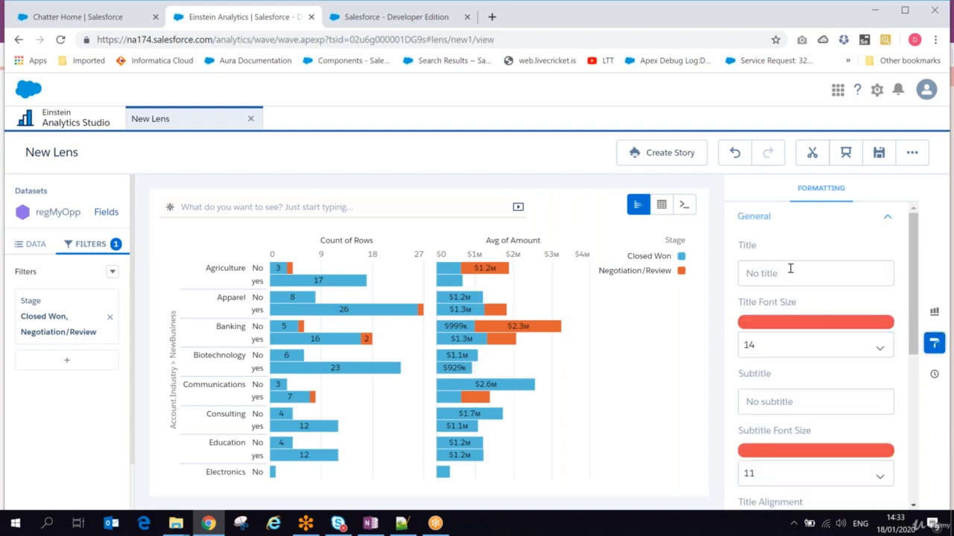
click(790, 270)
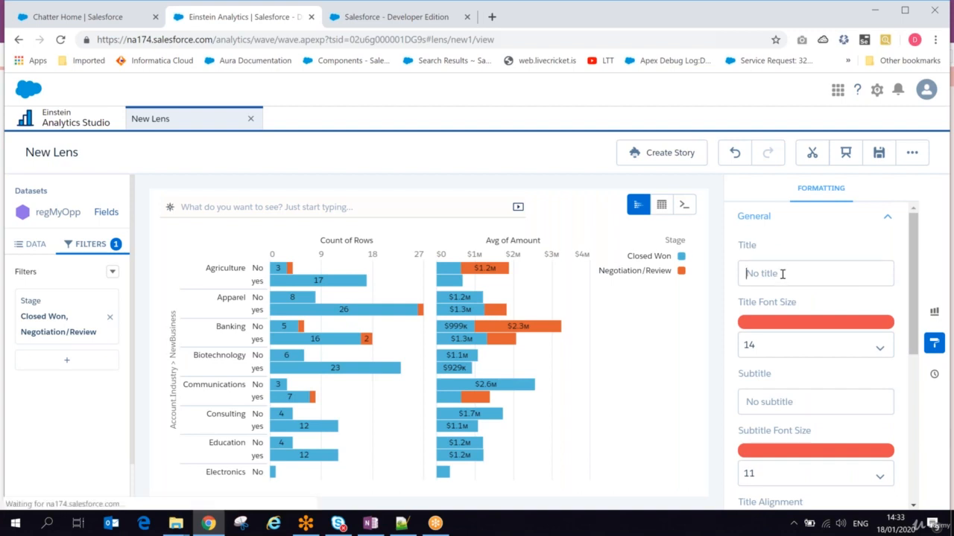
text(Opportunity)
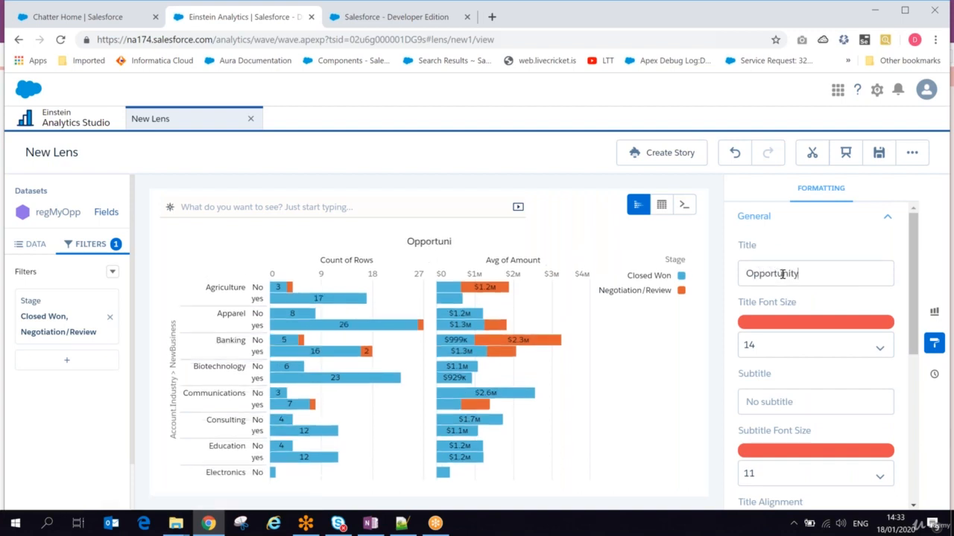
text( Baed )
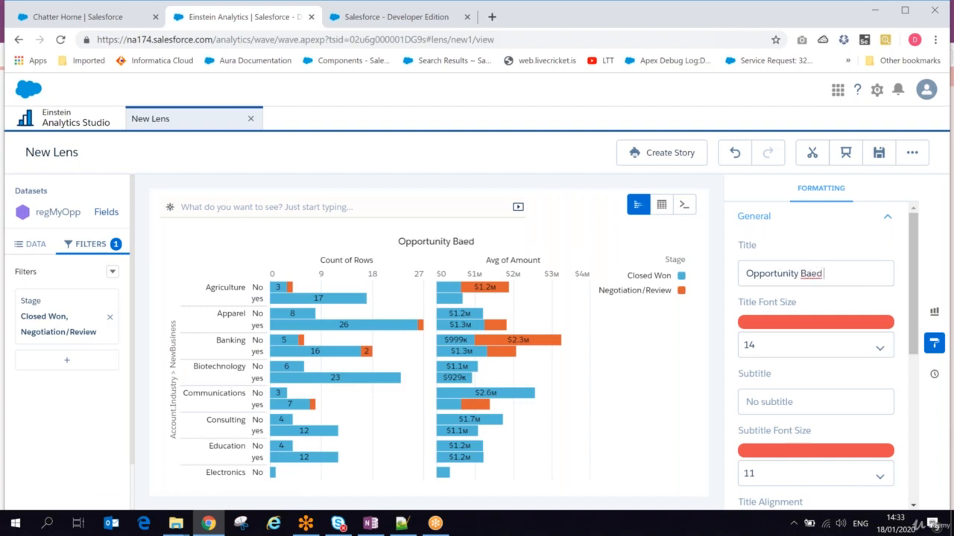
text(on Account Indu)
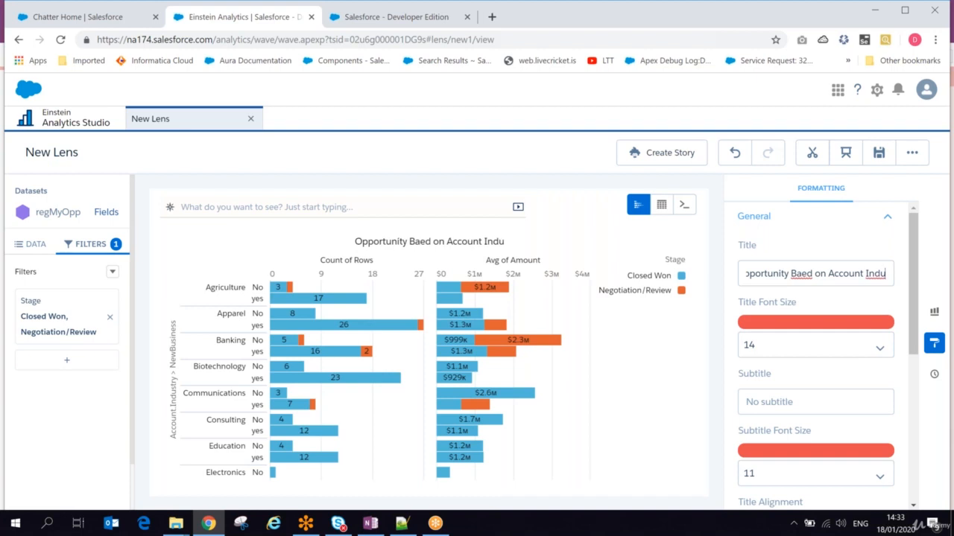
text(stry)
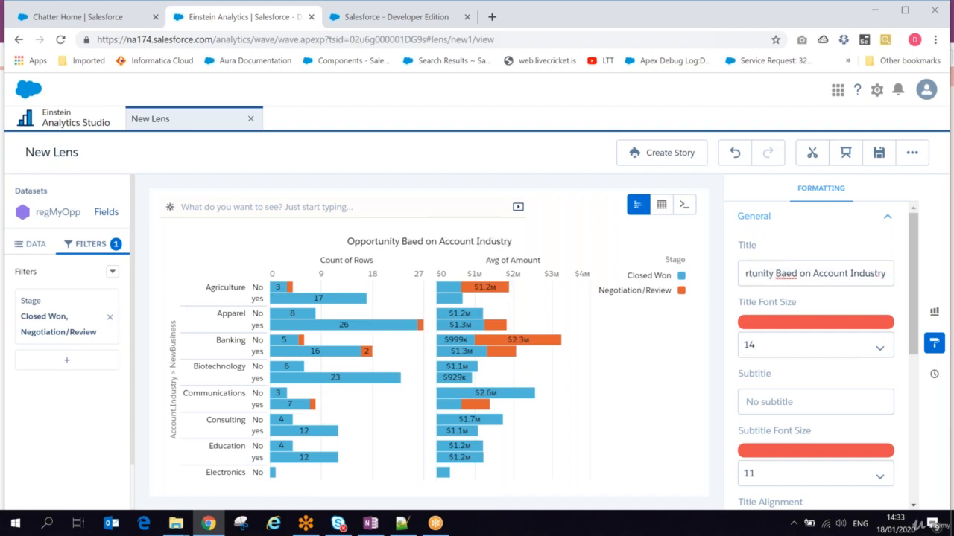
click(792, 345)
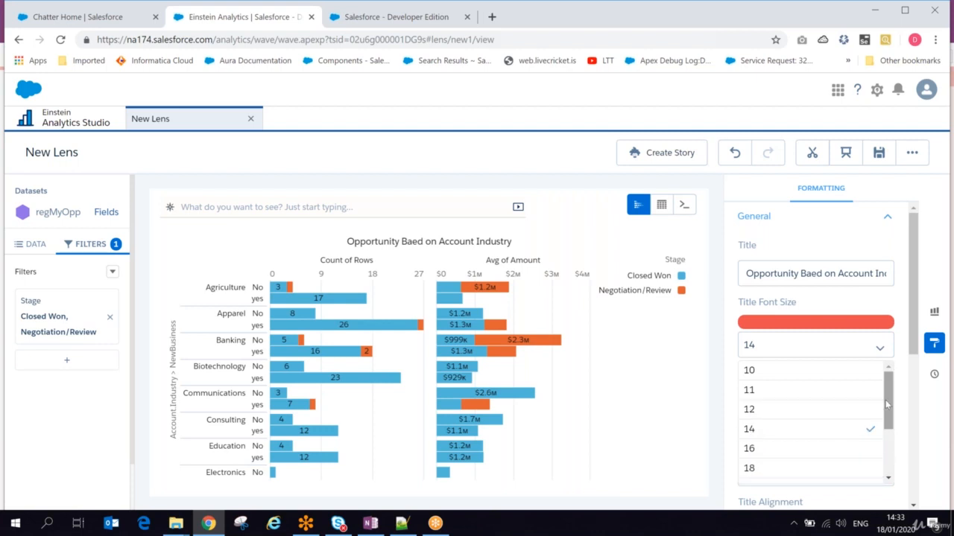
scroll(874, 411, down, 2)
click(812, 441)
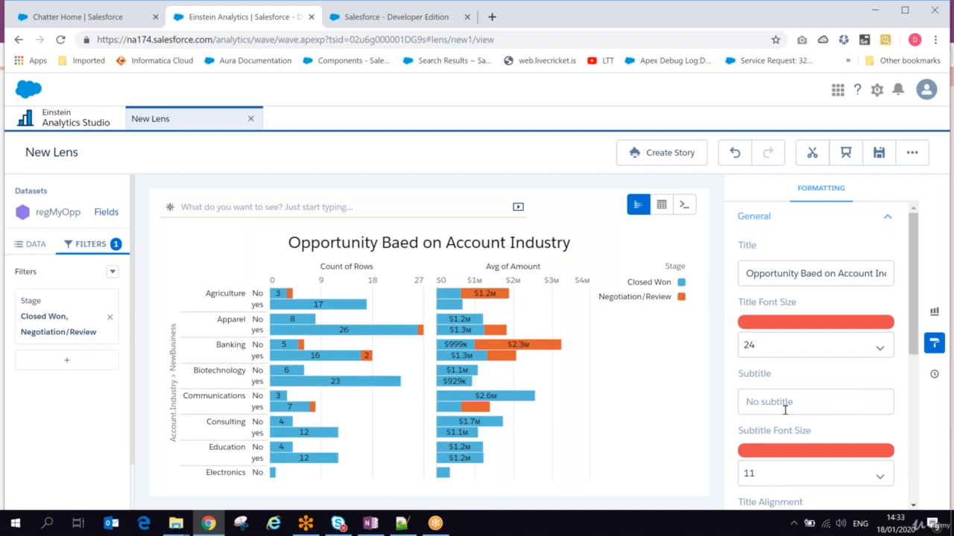
- Add the subtitle 'Categorized as Newbusiness opportunity' at font size 14
click(785, 409)
text(Catego)
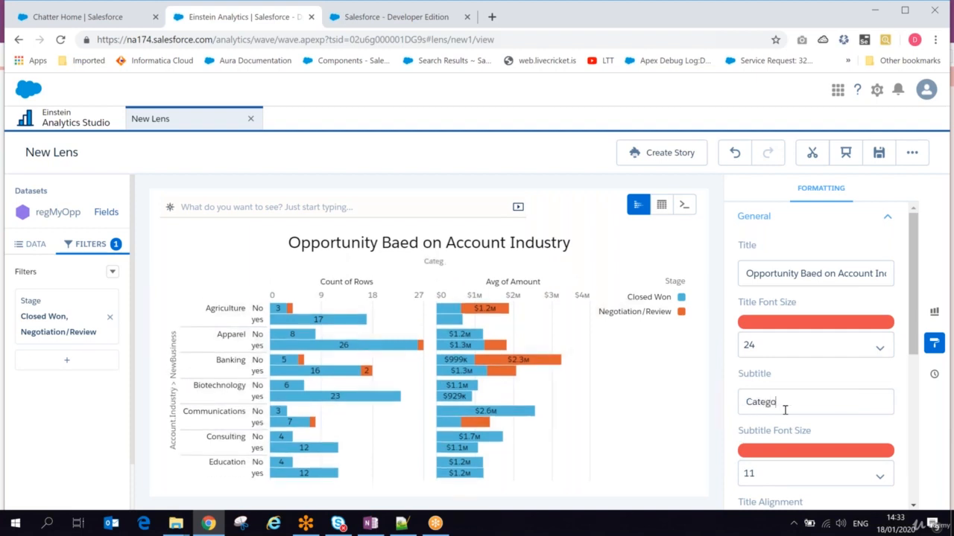
text(rized as Newbusines)
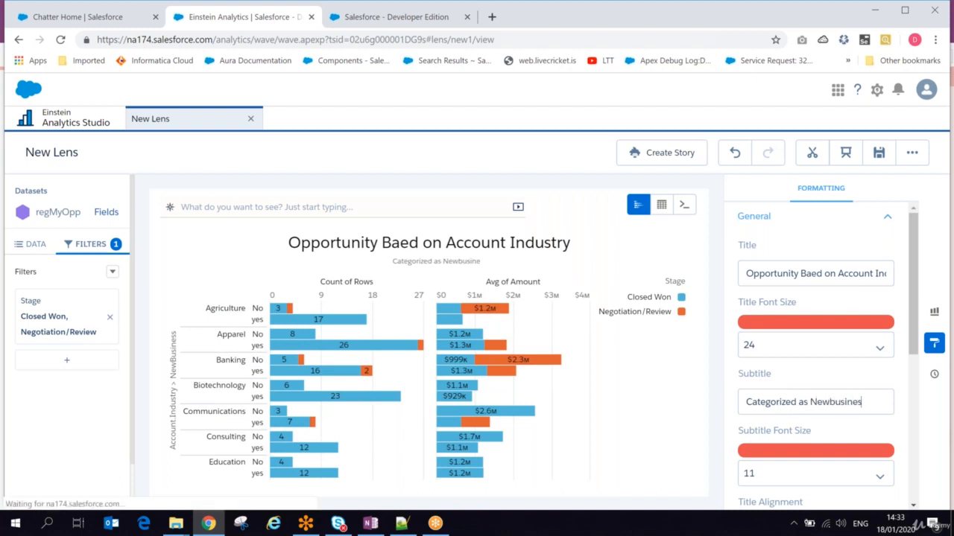
text(s oppo)
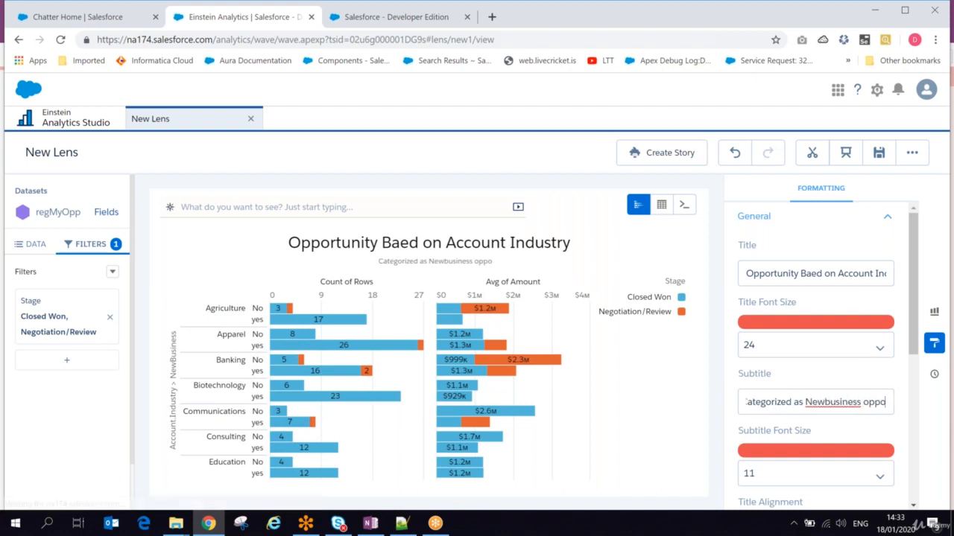
text(rtunity)
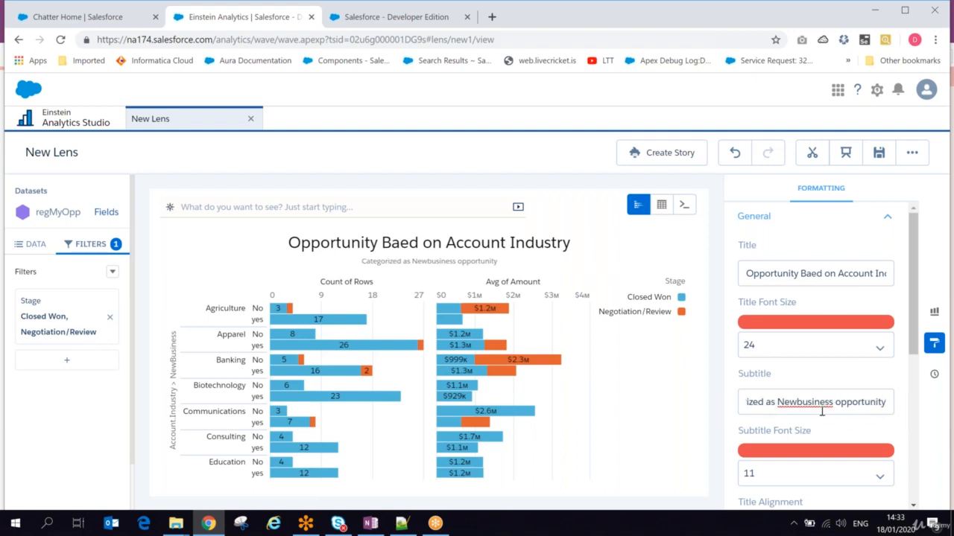
click(840, 443)
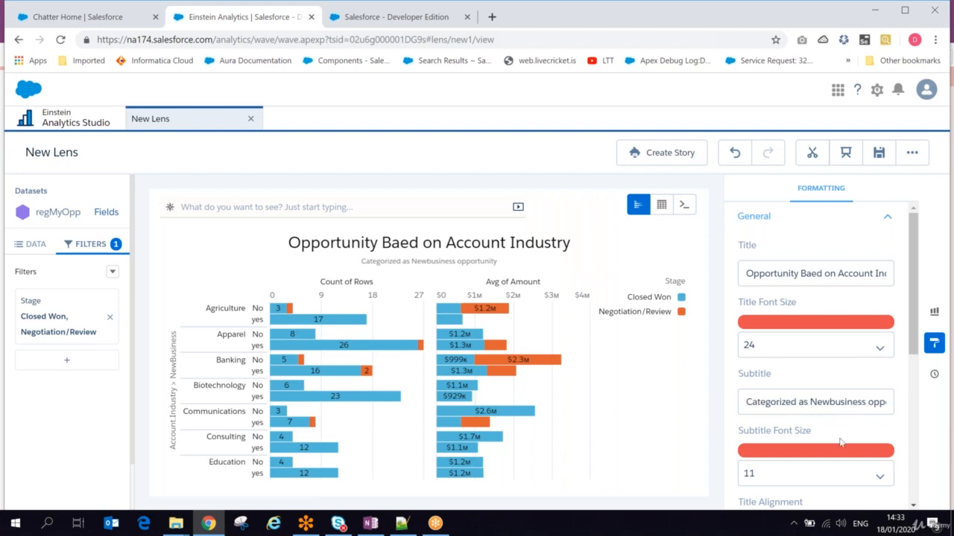
click(798, 478)
scroll(914, 319, down, 3)
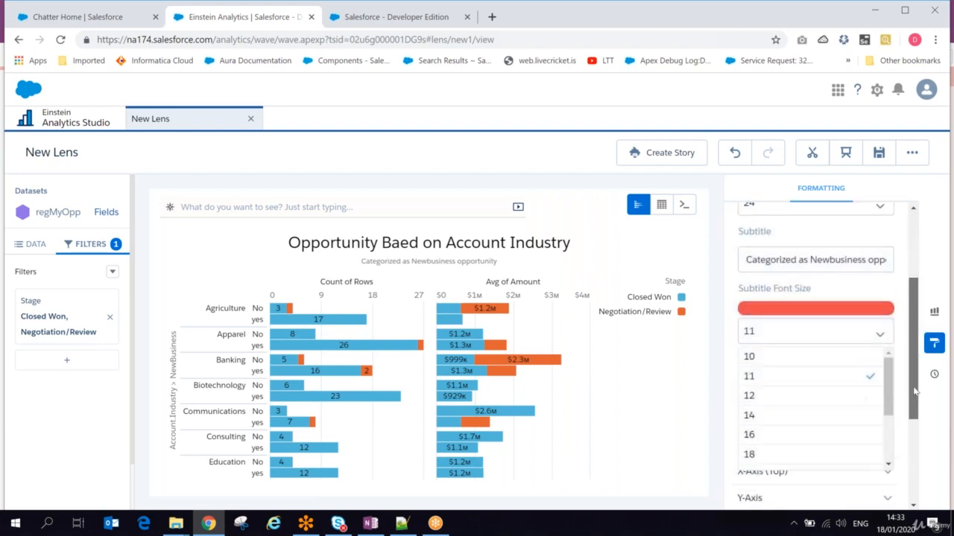
click(767, 372)
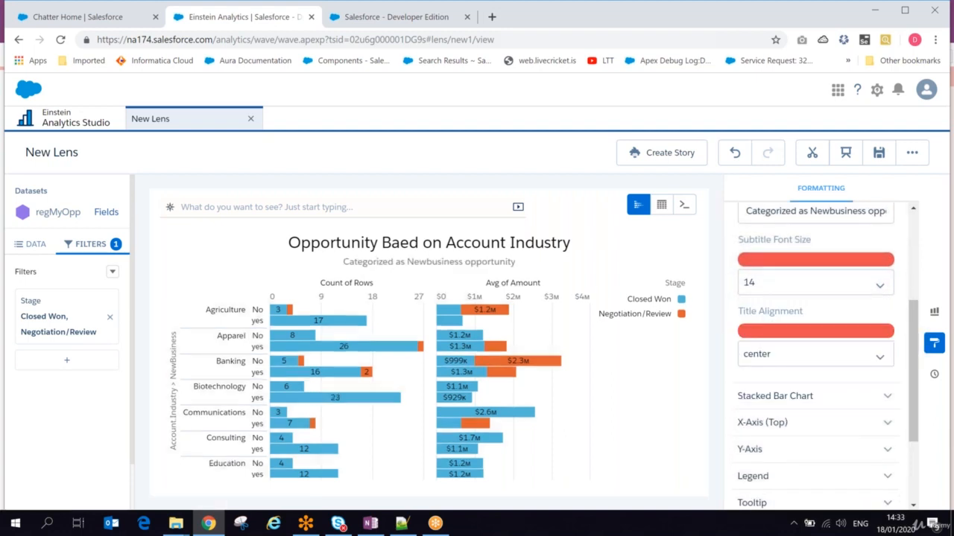
scroll(917, 360, down, 3)
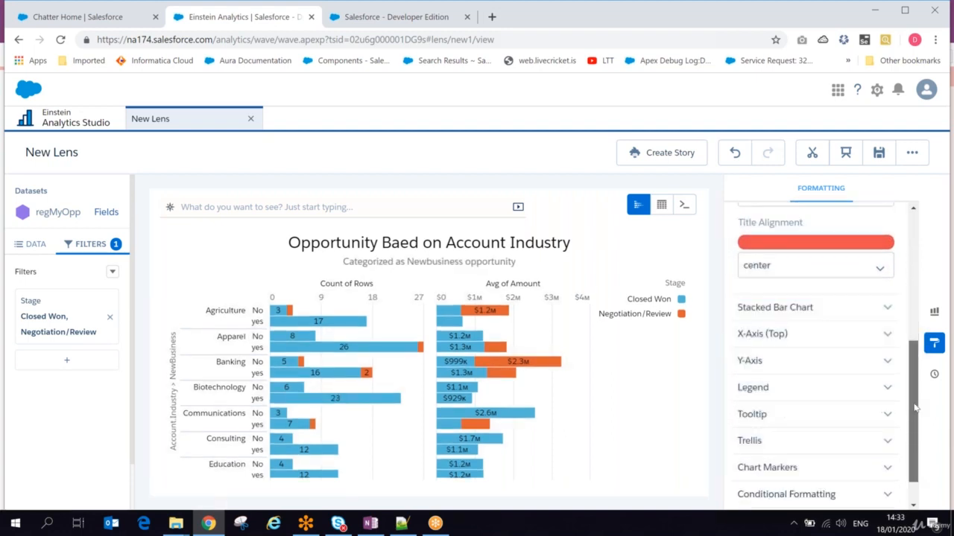
- Show values inside the stacked bars and normalize them to percentages of each group's total
click(756, 296)
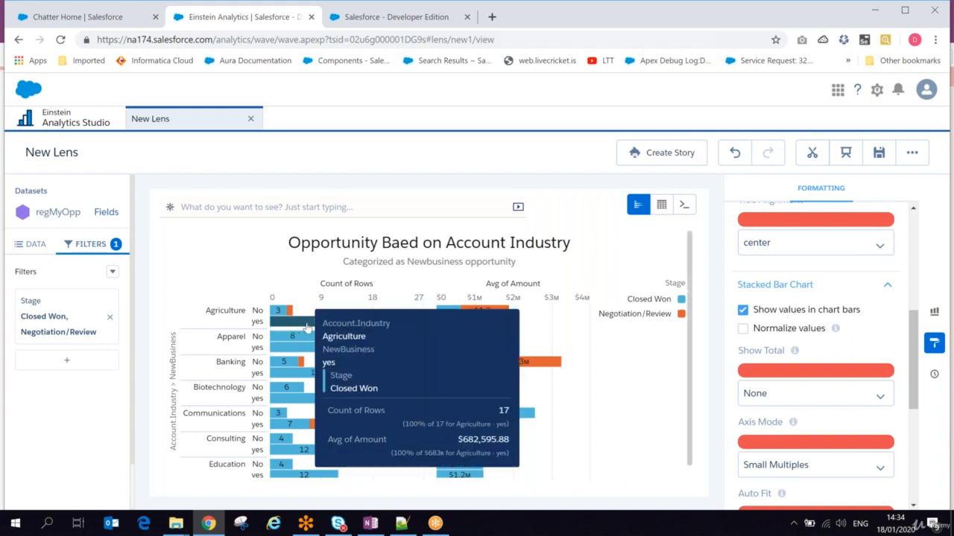
mouse_move(269, 312)
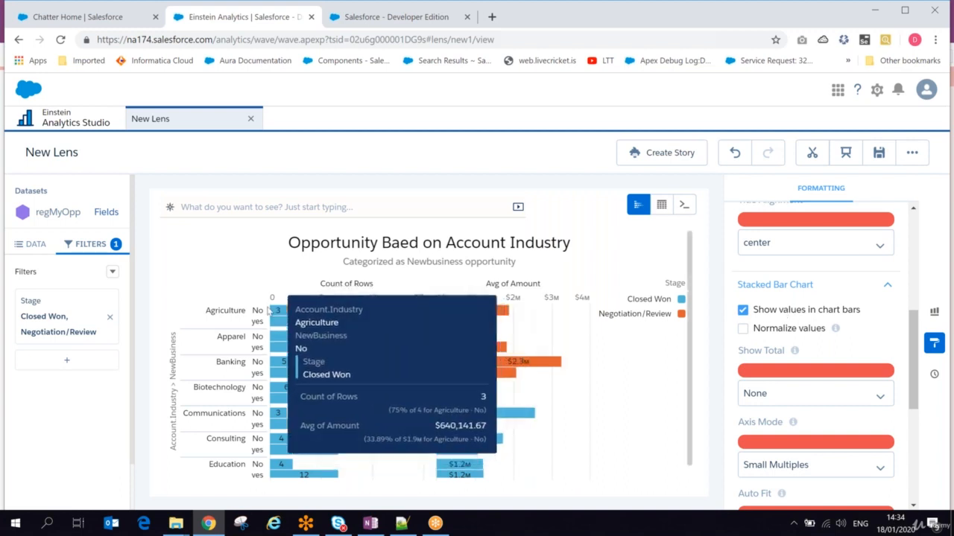
click(743, 311)
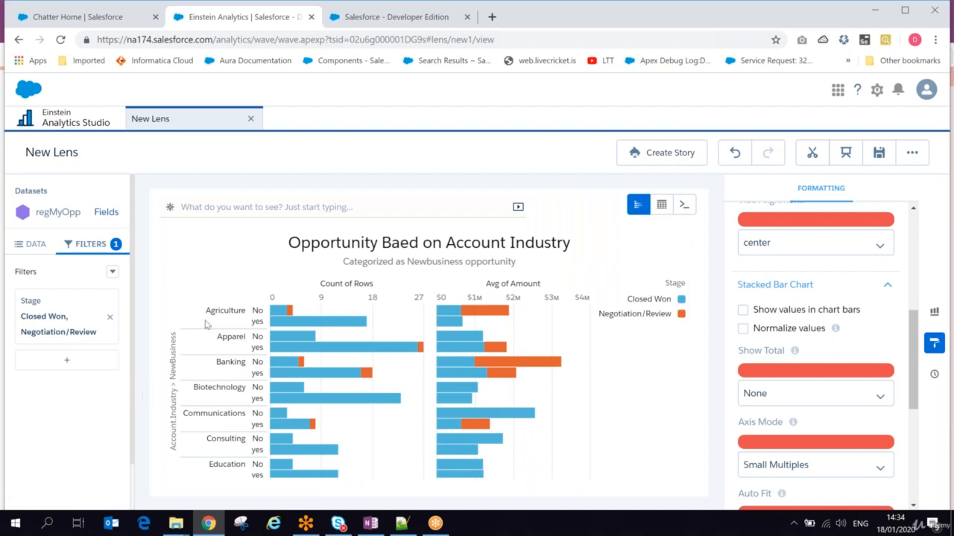
mouse_move(282, 313)
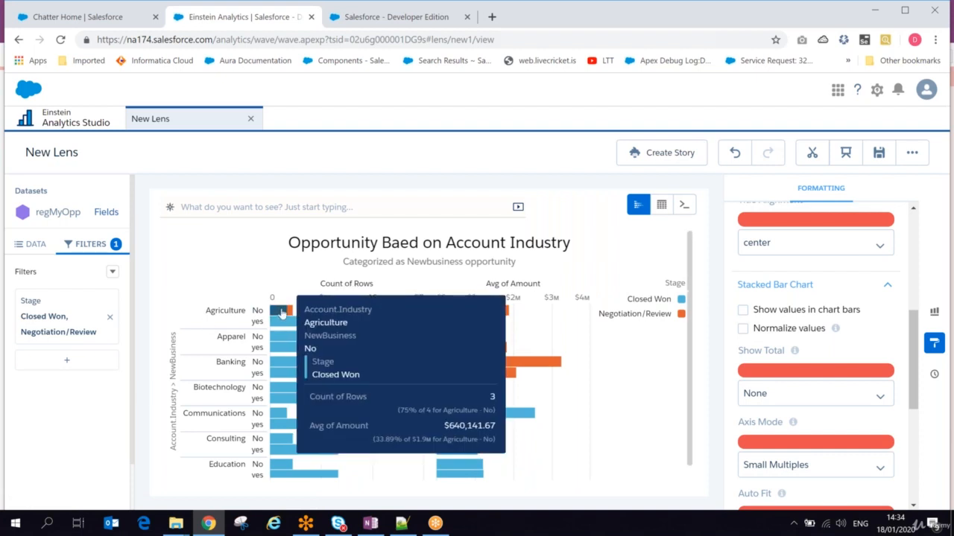
click(744, 310)
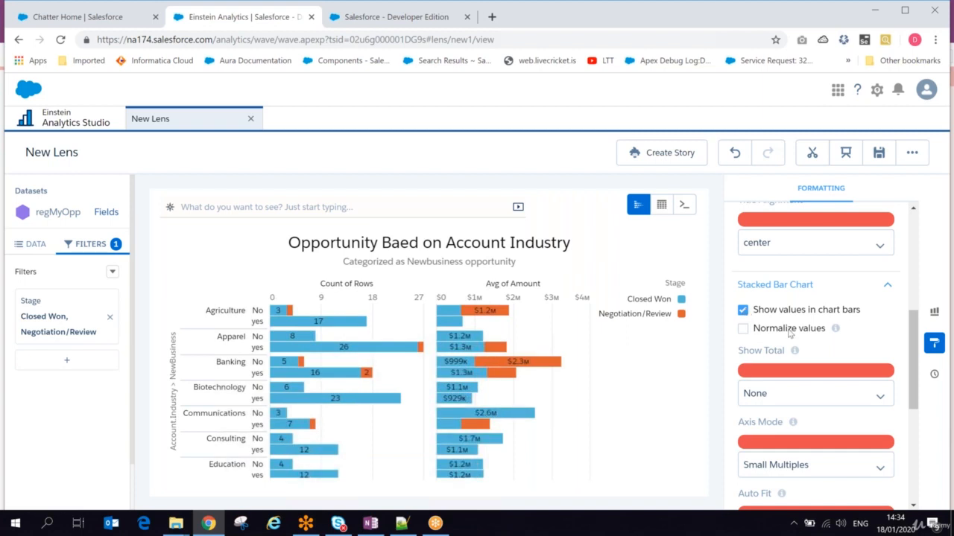
mouse_move(836, 330)
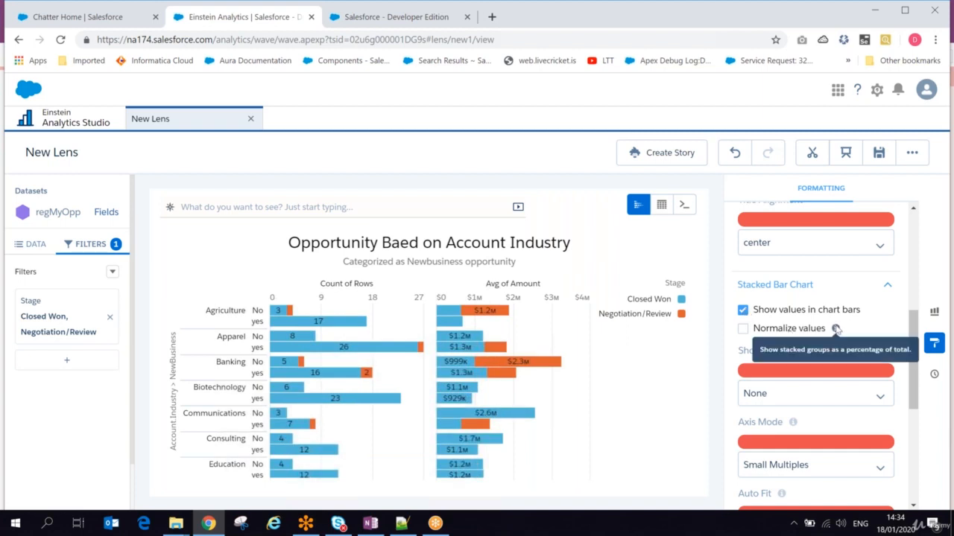
click(743, 329)
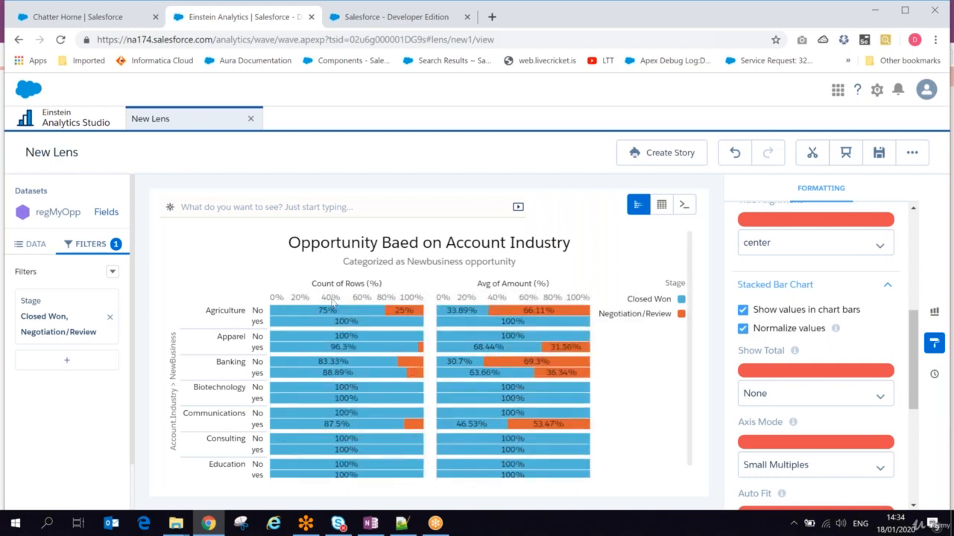
mouse_move(320, 319)
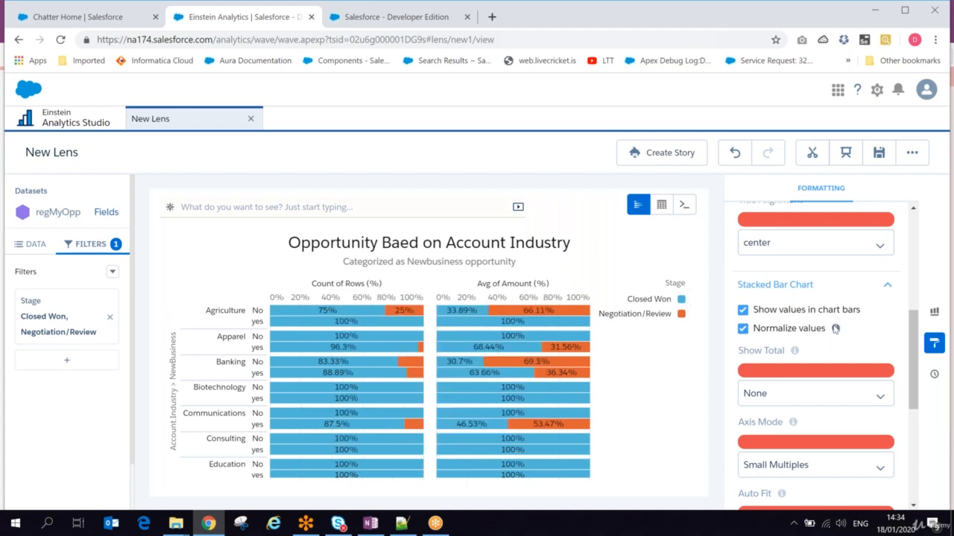
mouse_move(835, 328)
- Try absolute, net and no bar totals, settling on absolute totals beside the bars
click(788, 393)
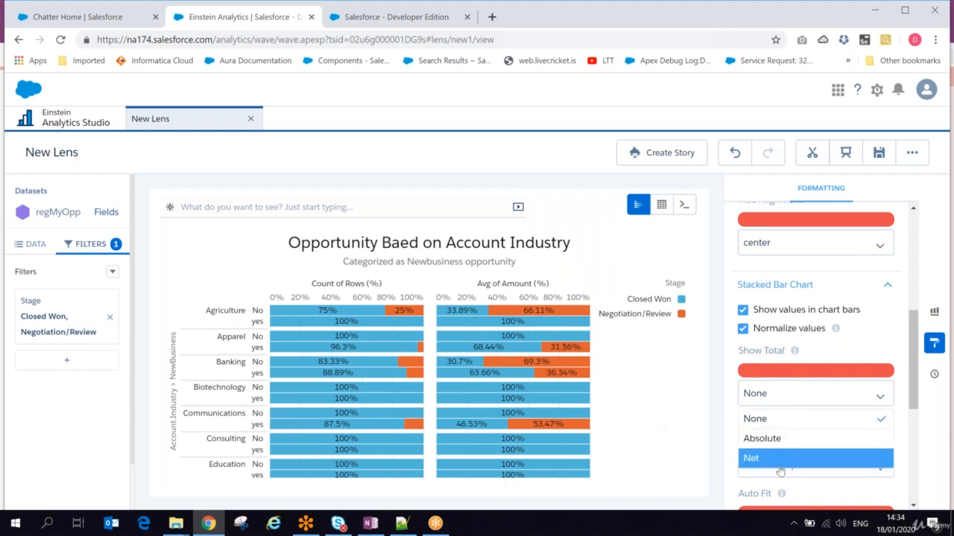
click(772, 438)
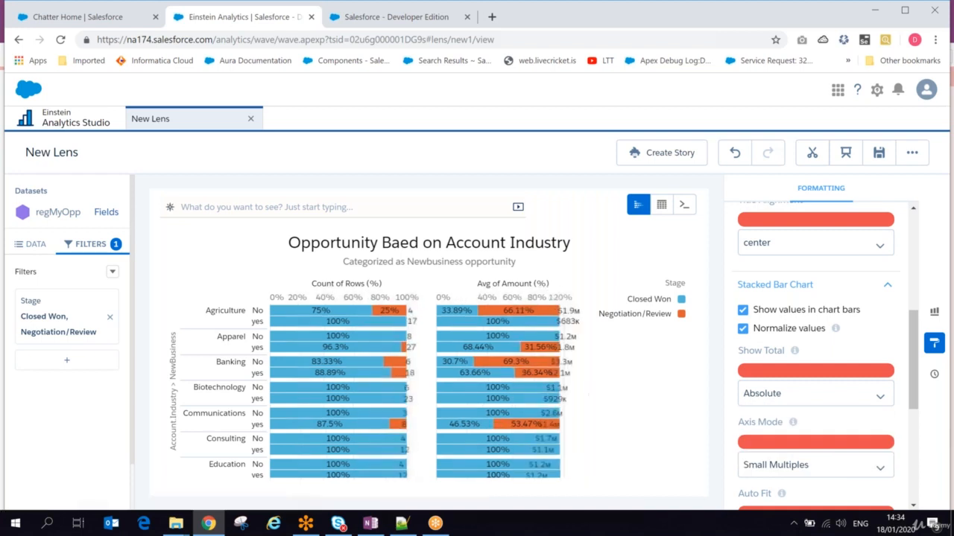
click(807, 391)
click(786, 465)
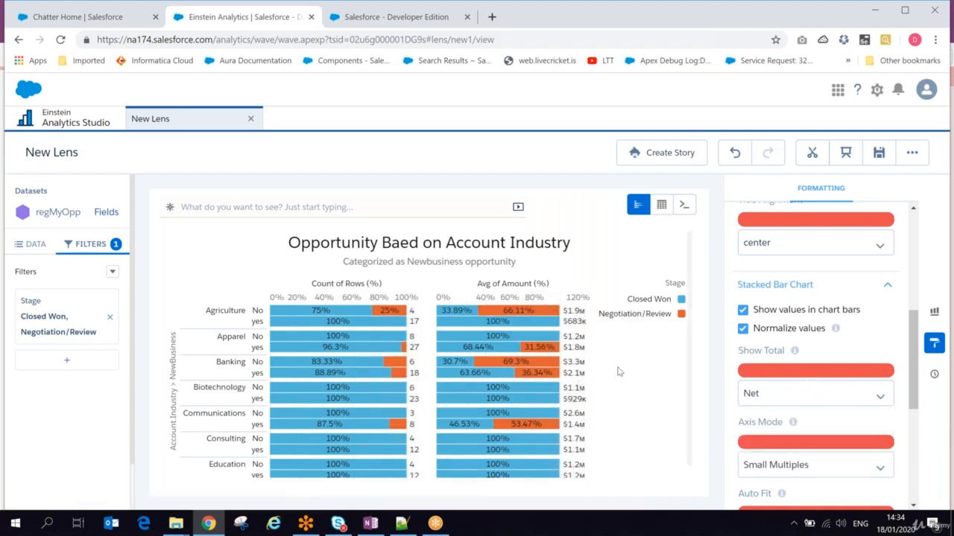
click(821, 393)
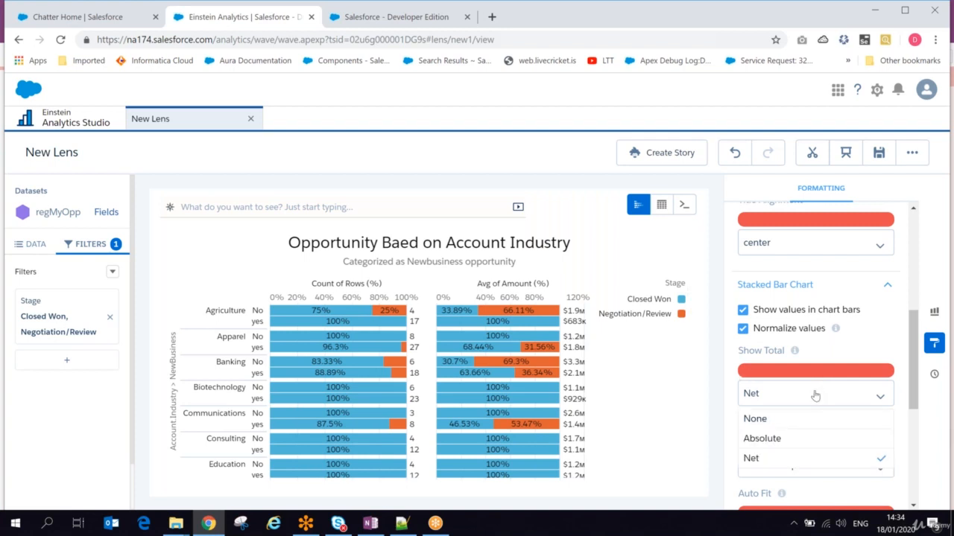
click(753, 422)
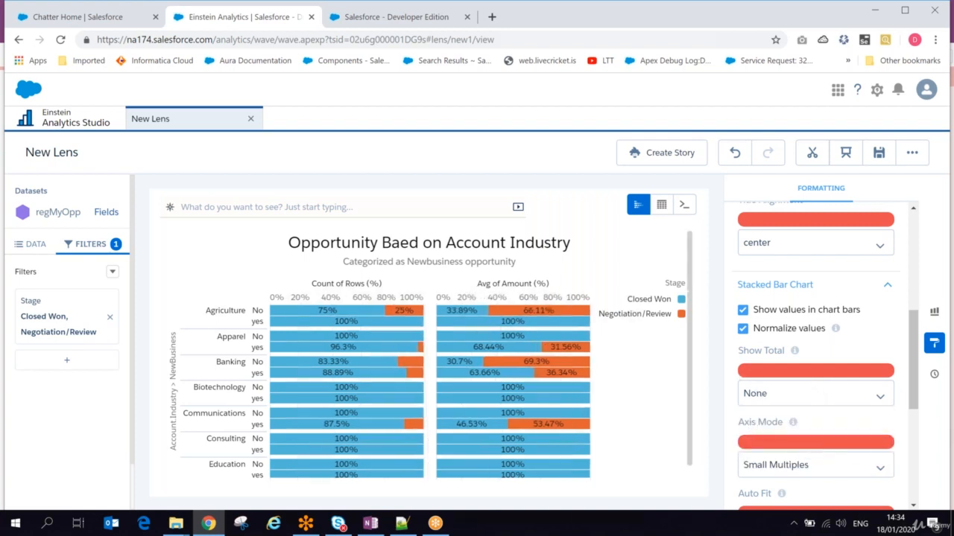
click(773, 394)
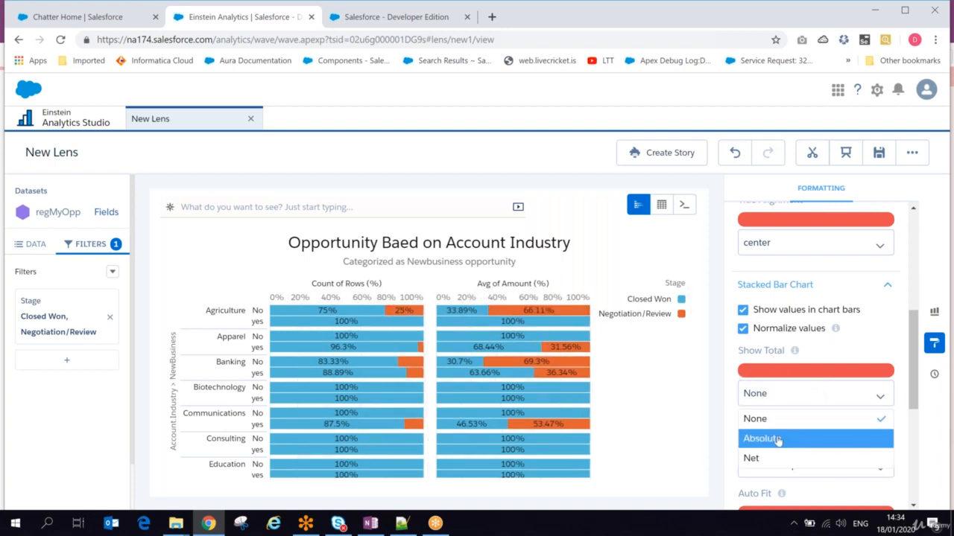
click(775, 435)
- Try Single Axis and Dual Axis modes, then return to Small Multiples
scroll(897, 313, down, 2)
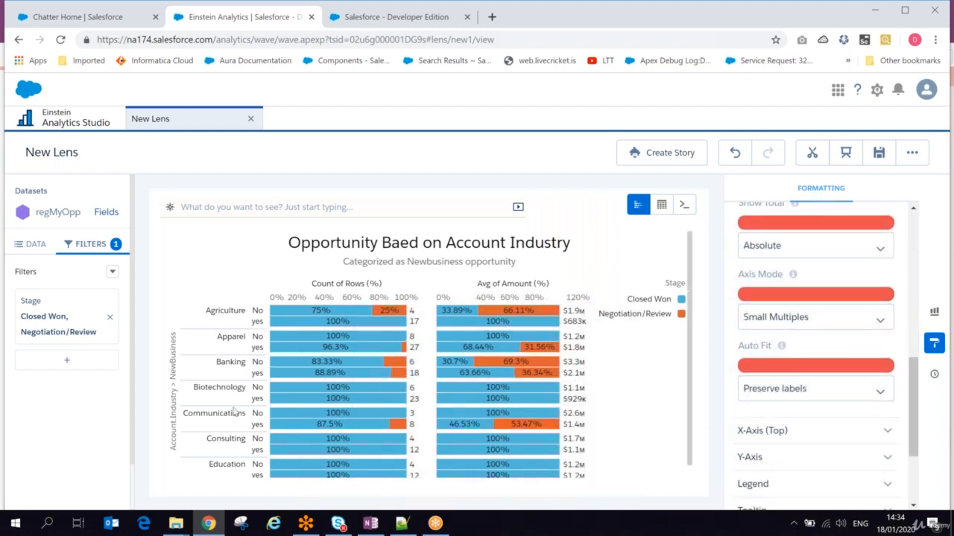
click(791, 315)
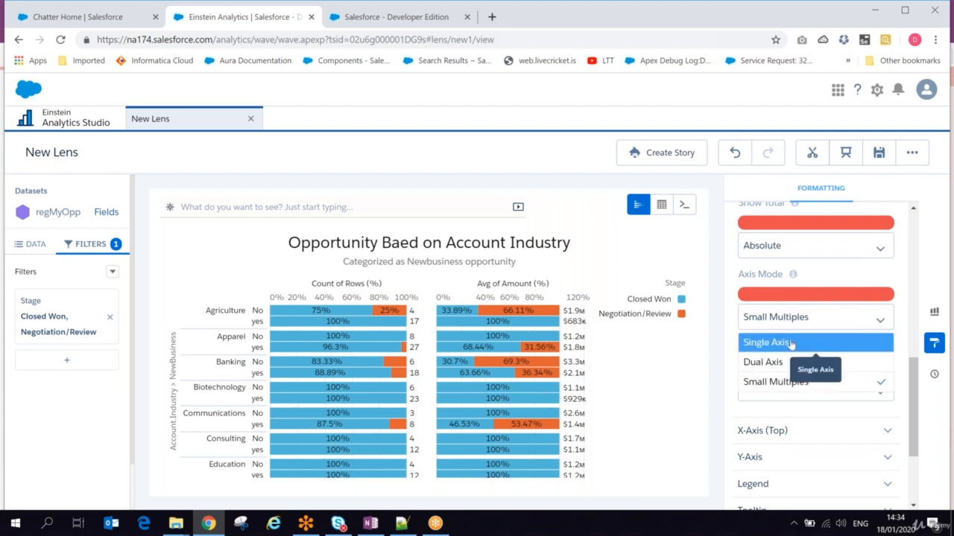
click(791, 344)
click(776, 320)
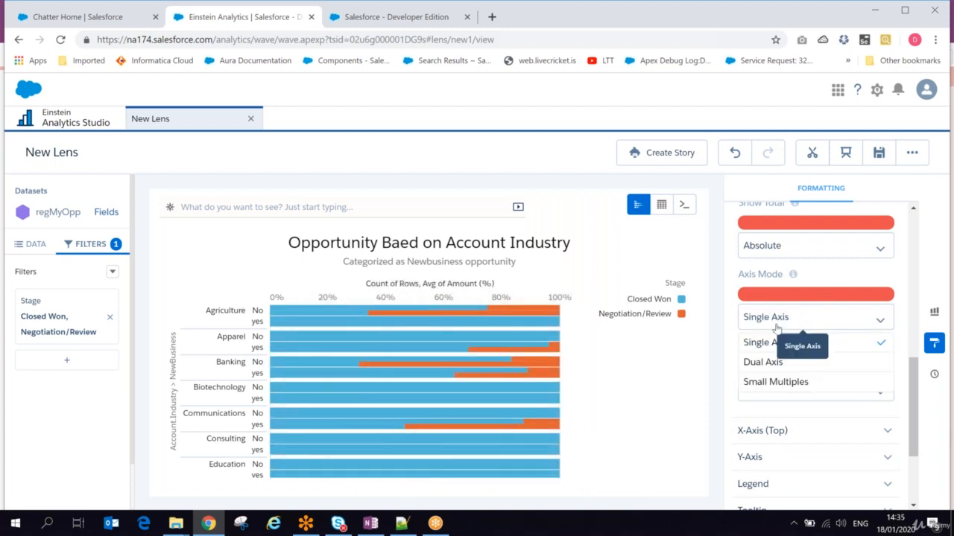
click(779, 363)
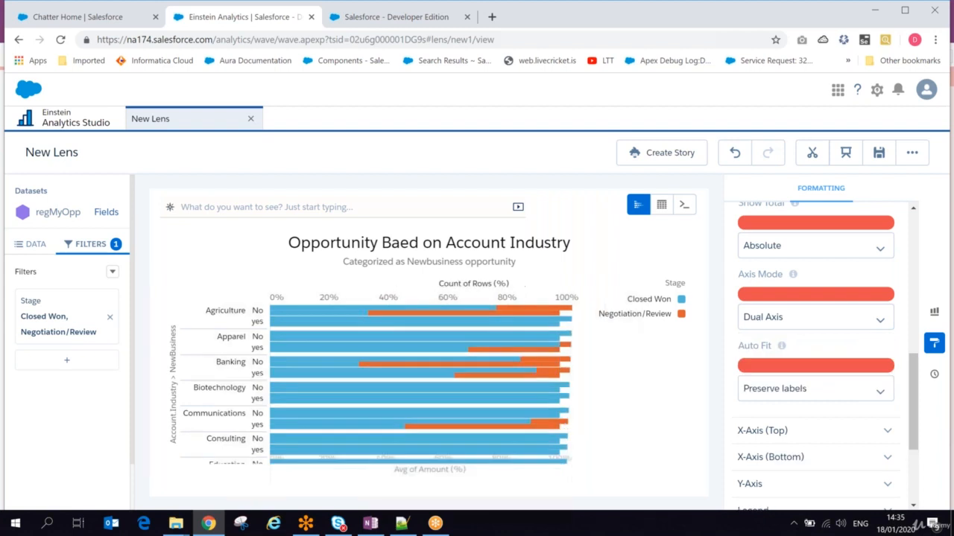
click(773, 318)
click(775, 383)
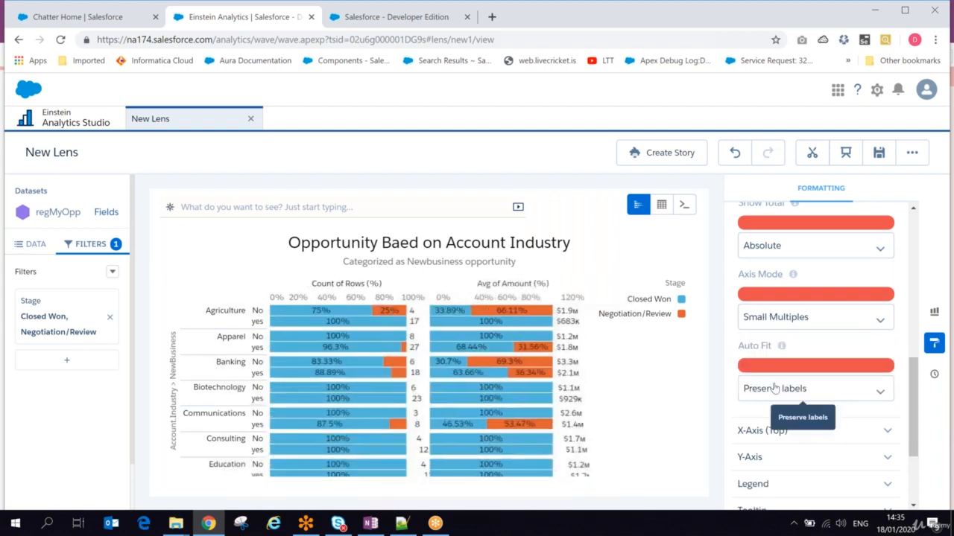
- Set Auto Fit to None, then back to Preserve labels
click(825, 392)
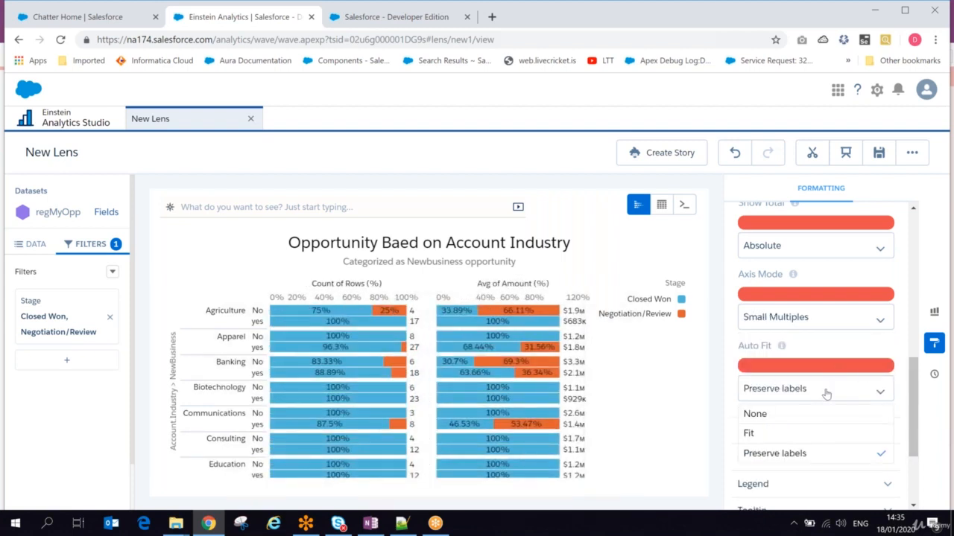
click(757, 414)
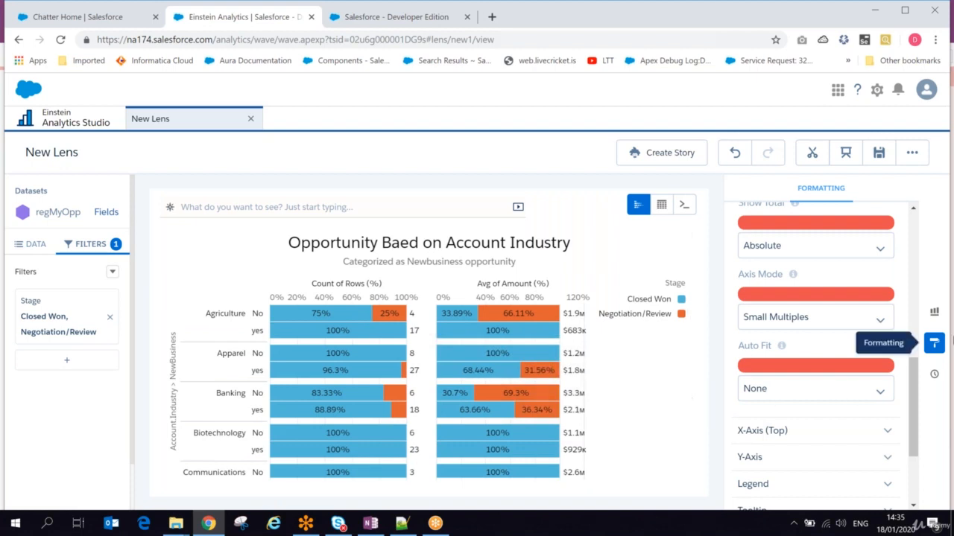
scroll(911, 383, down, 3)
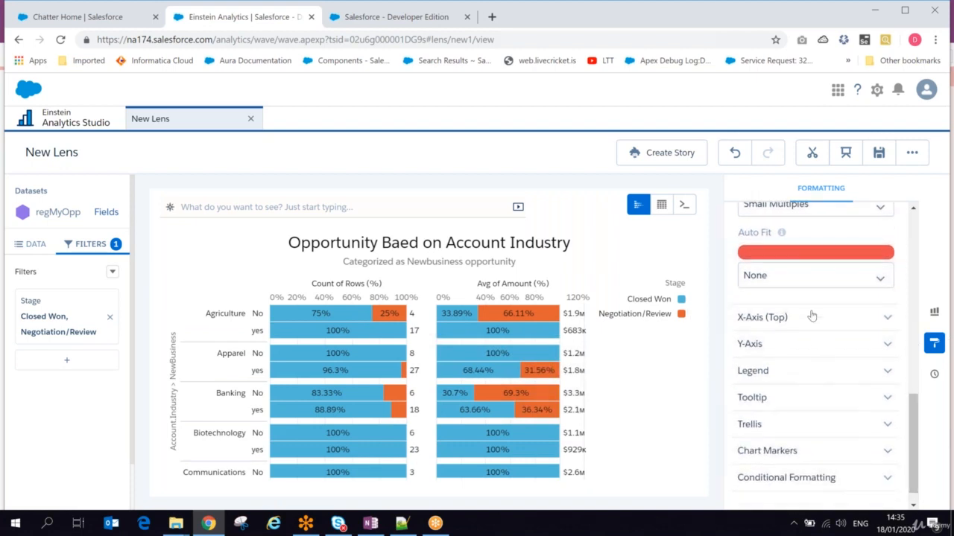
click(801, 286)
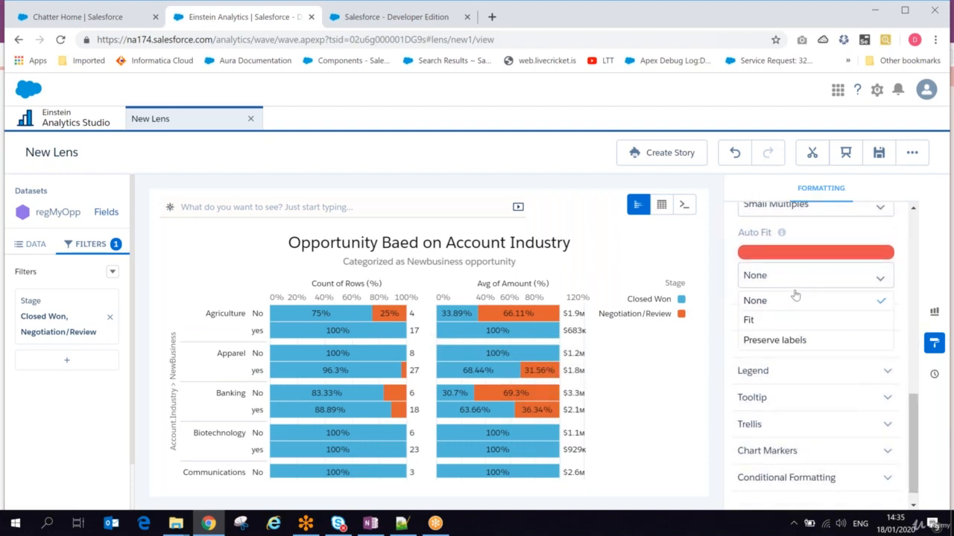
click(788, 343)
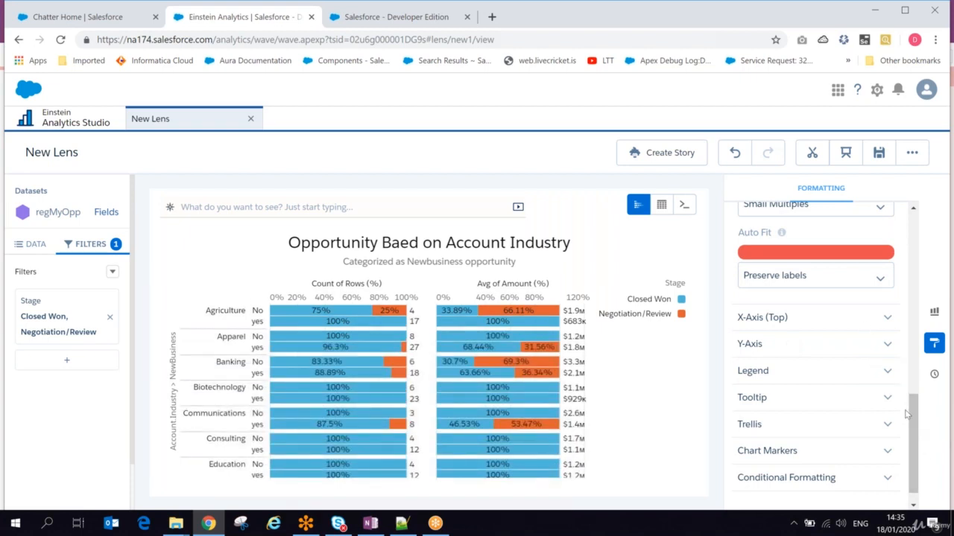
drag(908, 415, 909, 430)
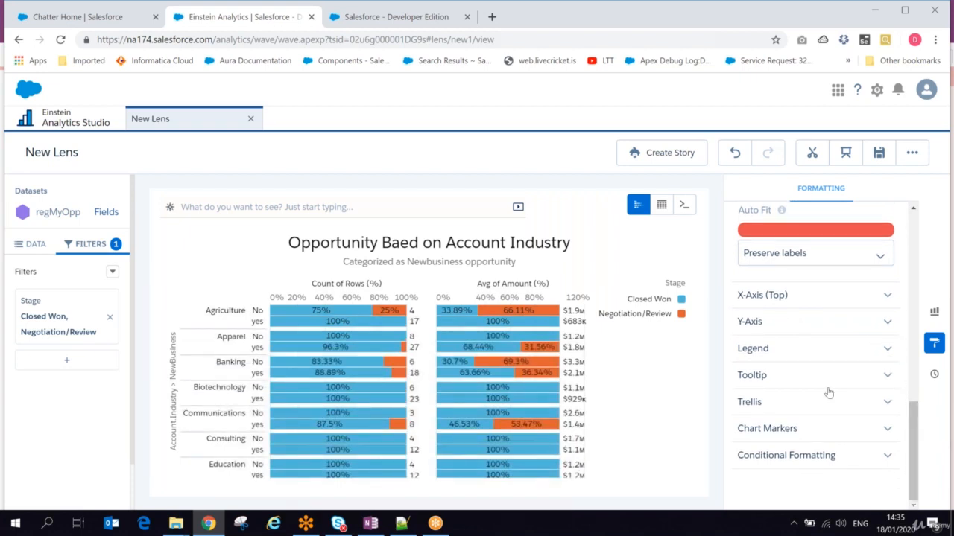
- Toggle top X-axis Show axis, Show title and Log Scale off and on, then expand Y-Axis
click(801, 303)
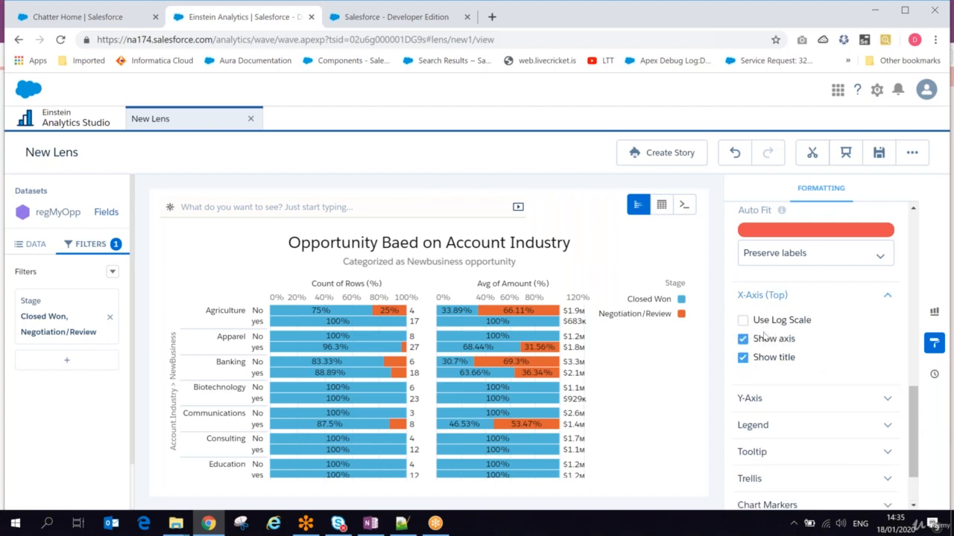
click(742, 341)
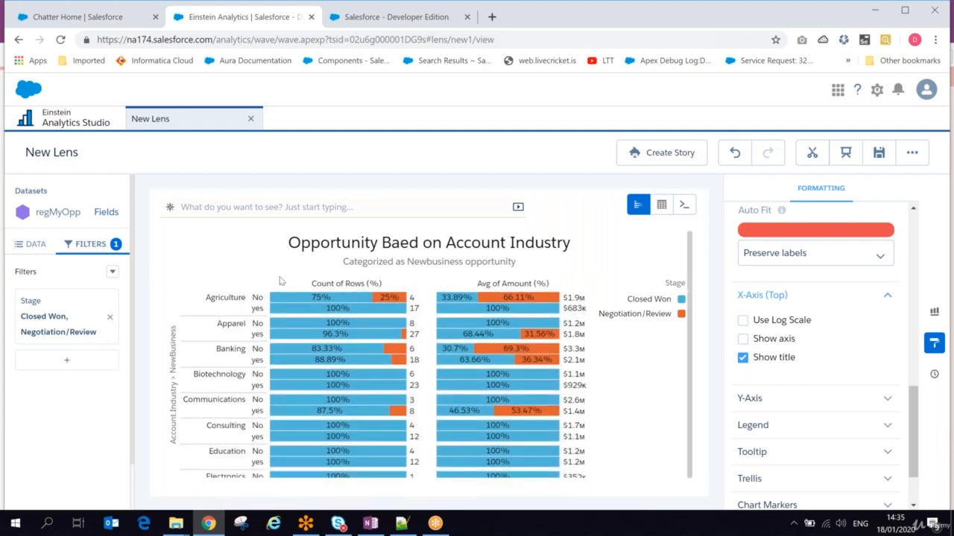
click(742, 340)
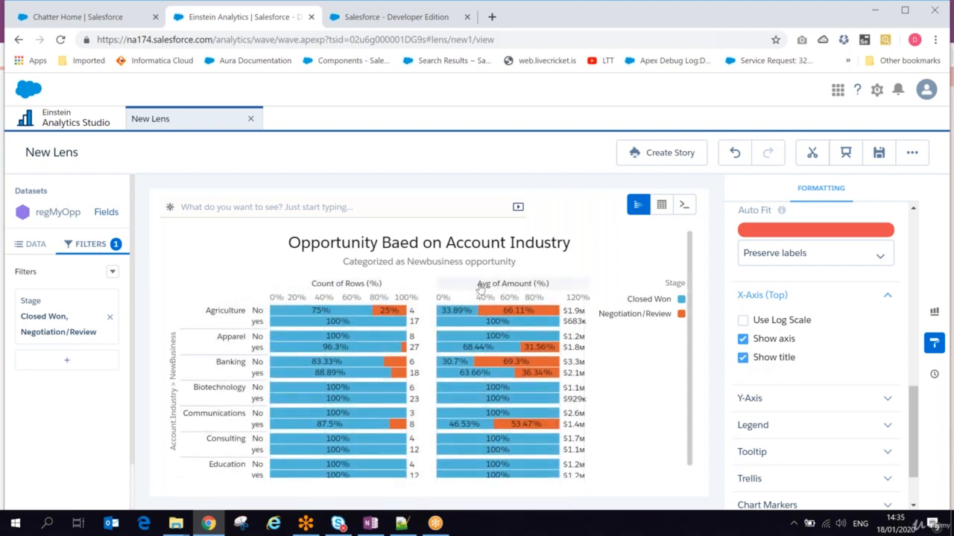
click(743, 358)
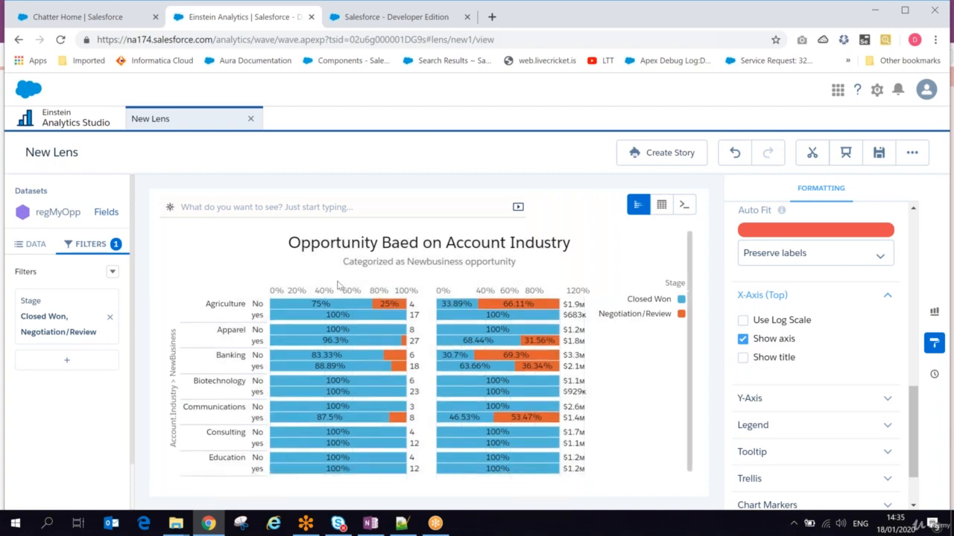
click(743, 358)
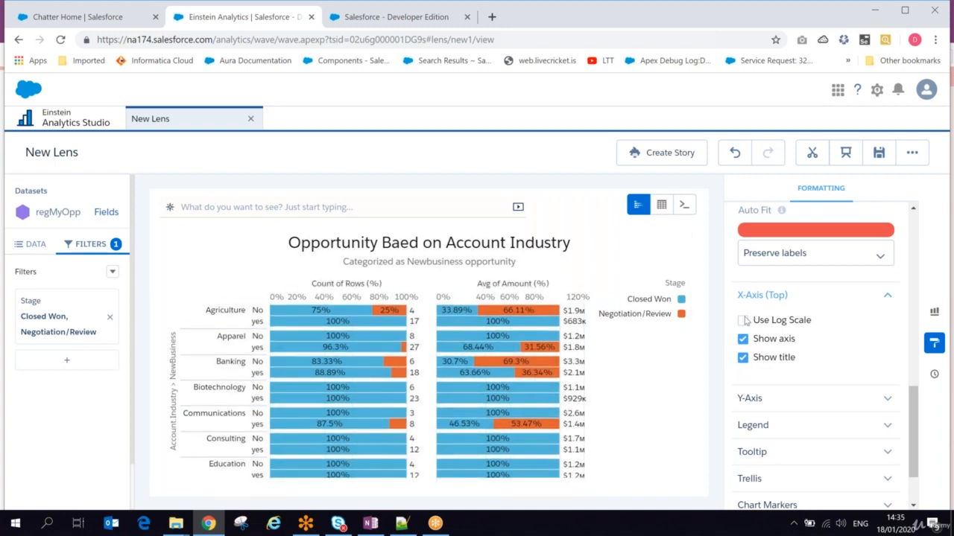
click(743, 320)
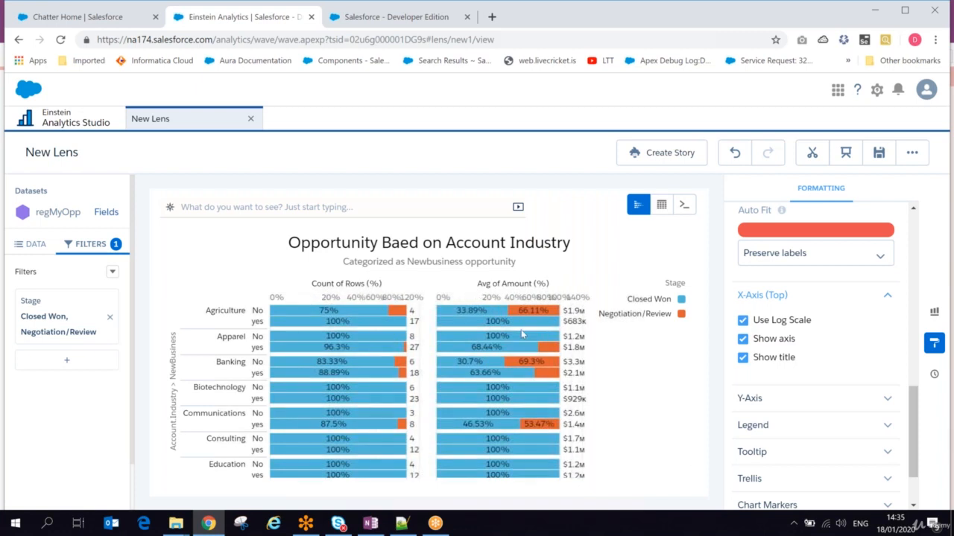
click(743, 322)
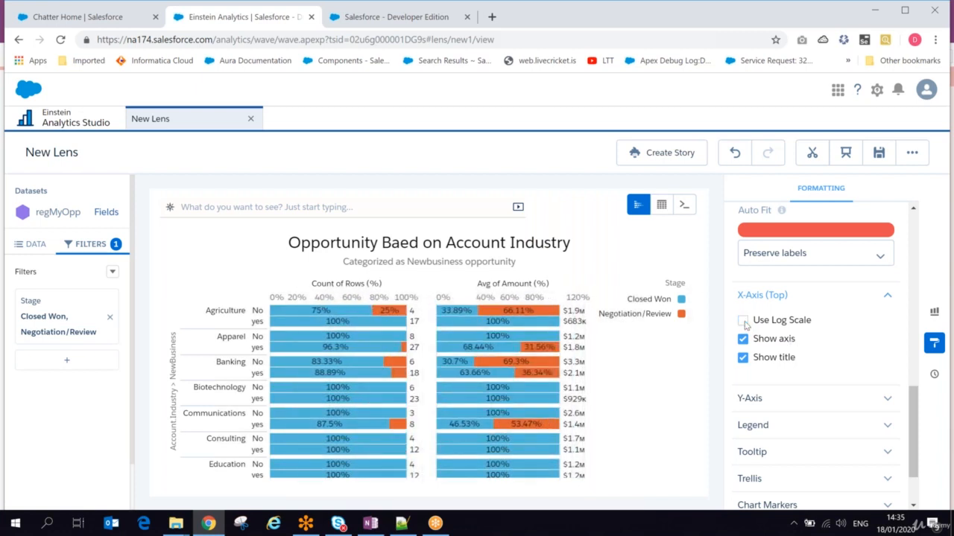
click(886, 400)
drag(912, 395, 918, 438)
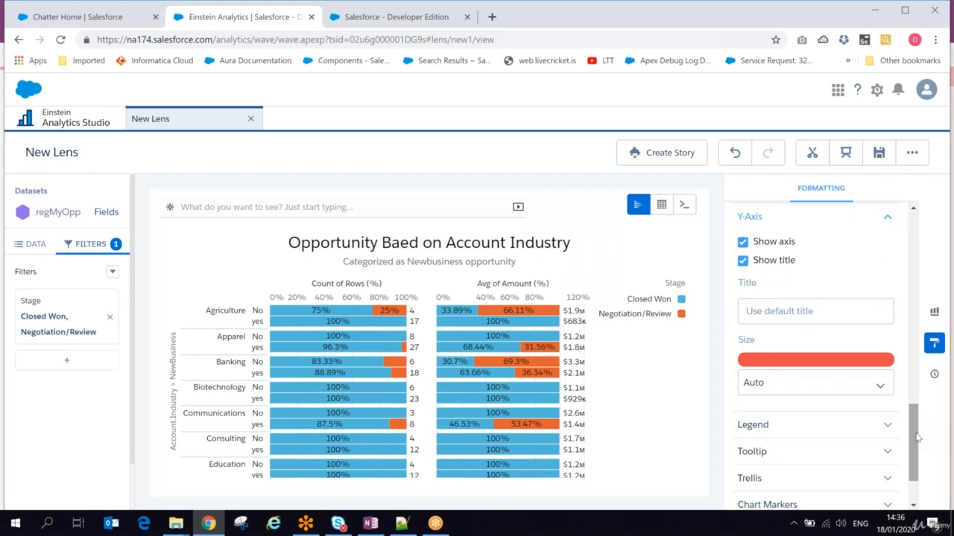
- Toggle the legend and its Stage header off and back on, leaving both shown
scroll(915, 438, down, 1)
click(886, 351)
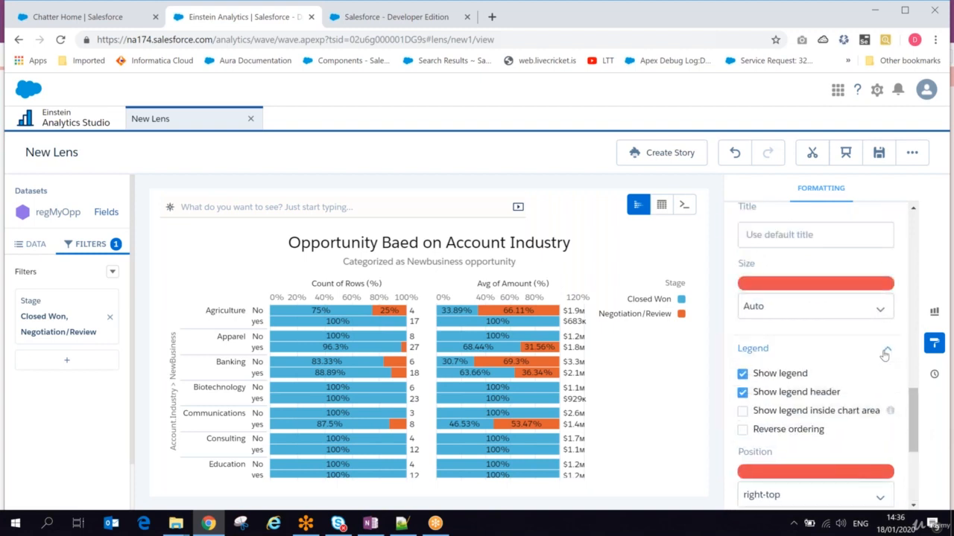
click(742, 375)
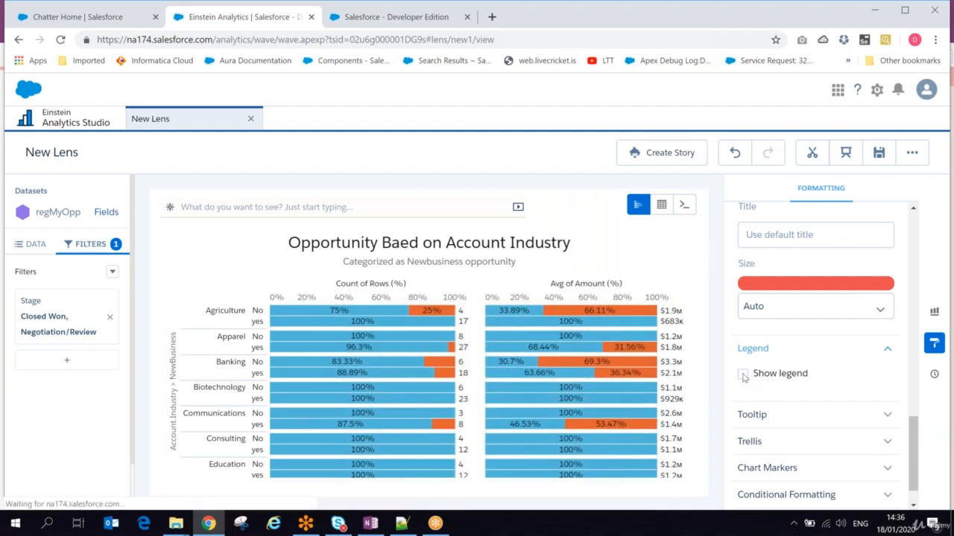
click(743, 376)
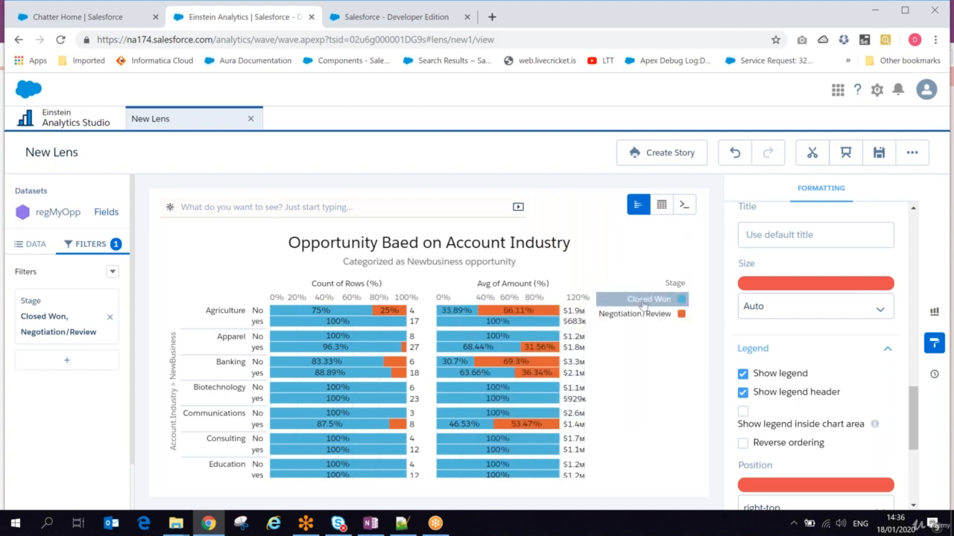
click(743, 375)
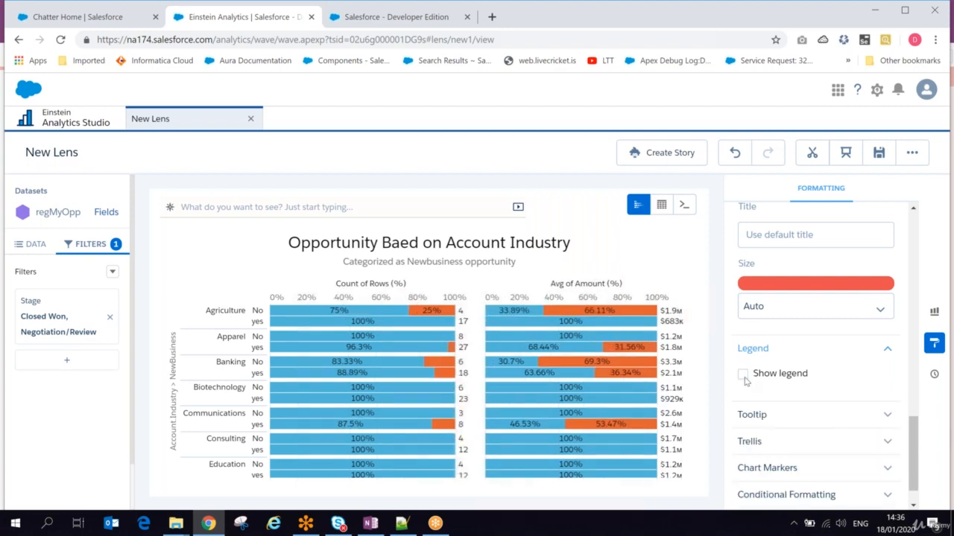
click(743, 374)
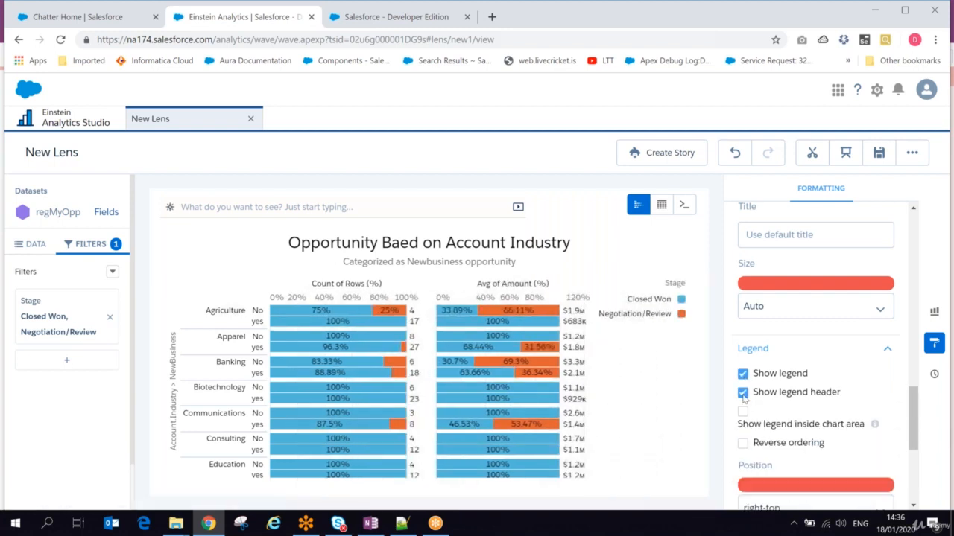
click(743, 393)
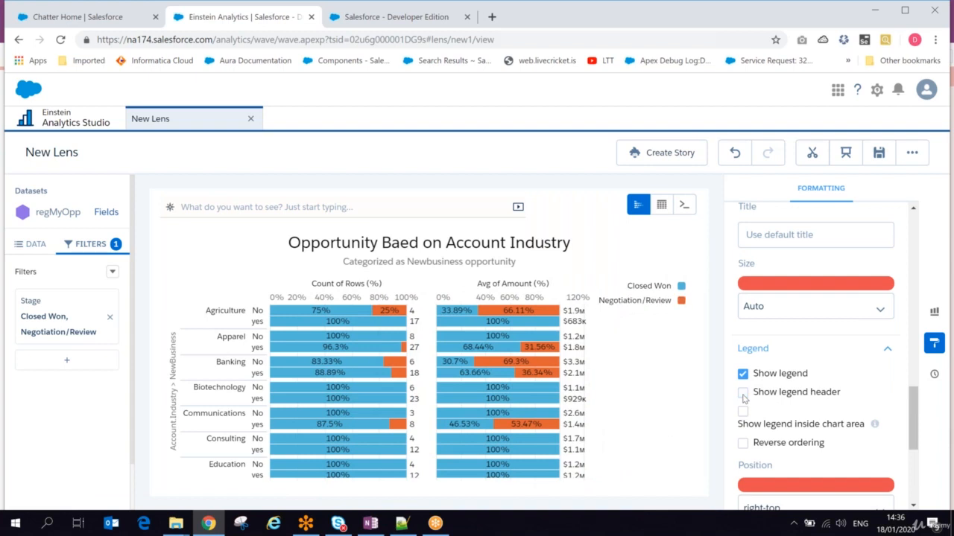
click(742, 394)
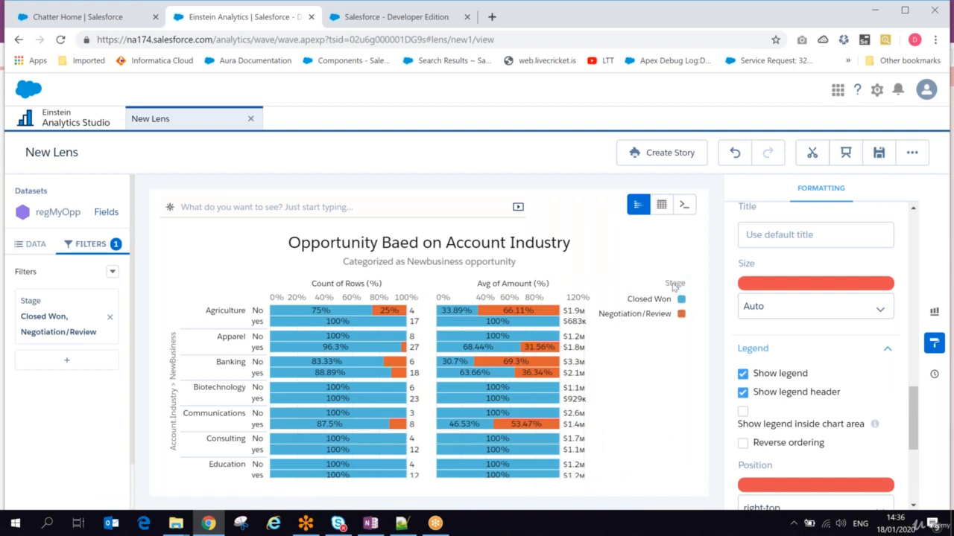
- Try placing the legend inside the chart and reversing its order, then revert both
click(743, 412)
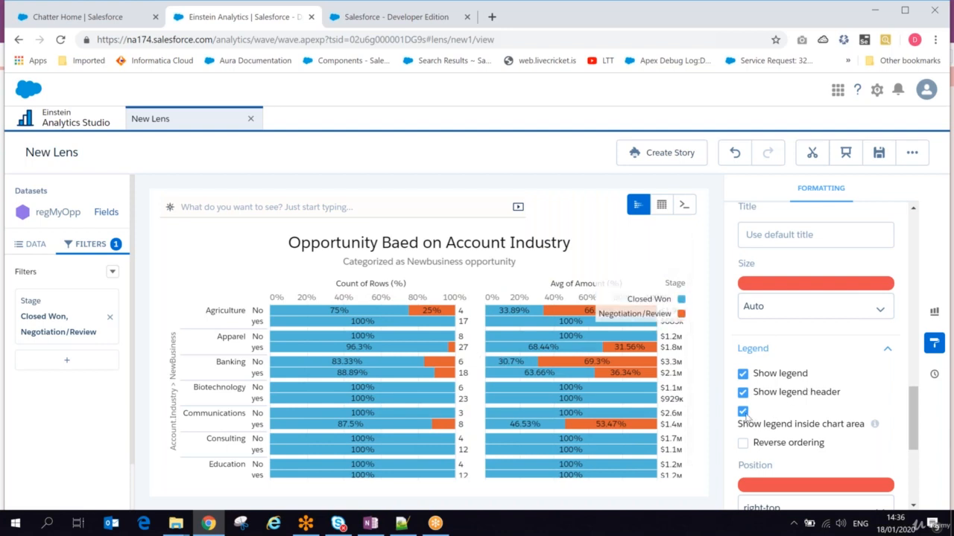
click(743, 412)
click(741, 446)
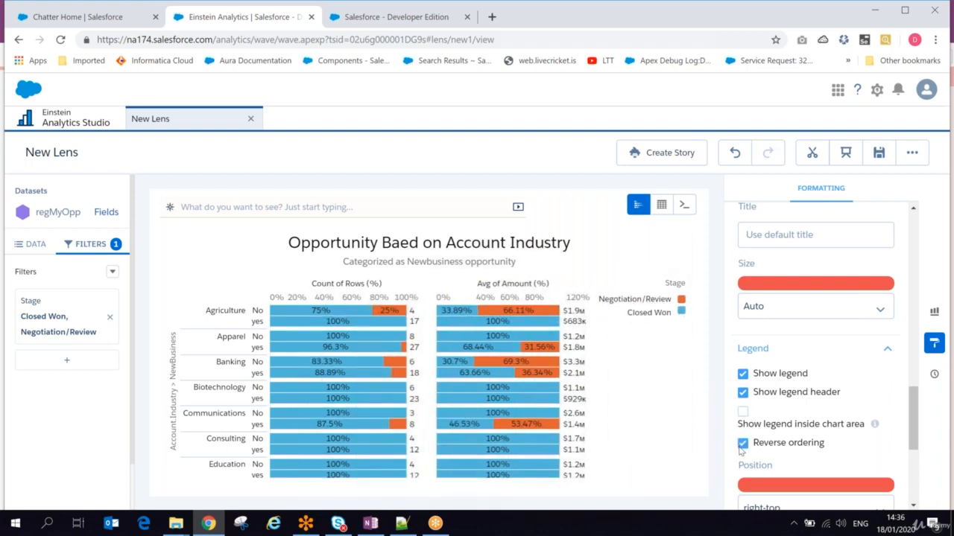
click(741, 445)
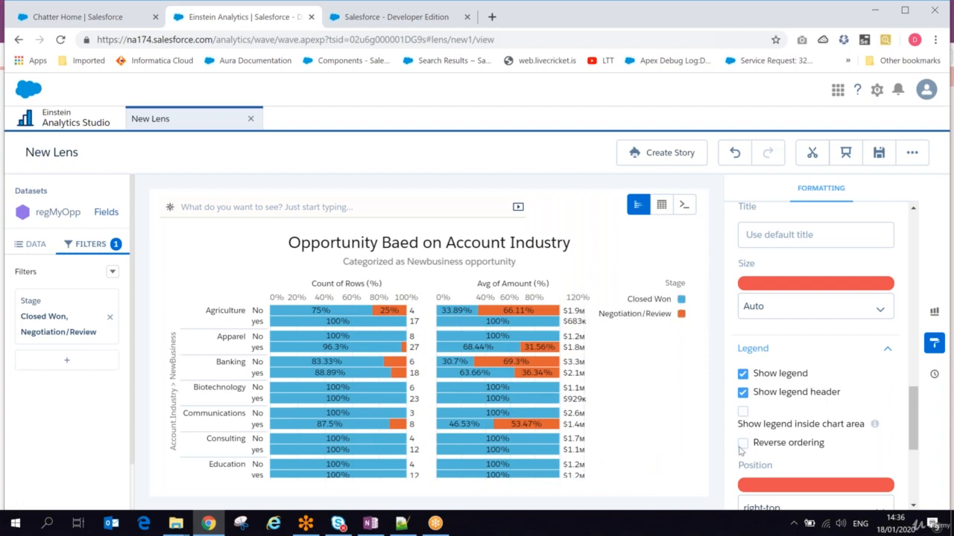
click(742, 445)
click(742, 445)
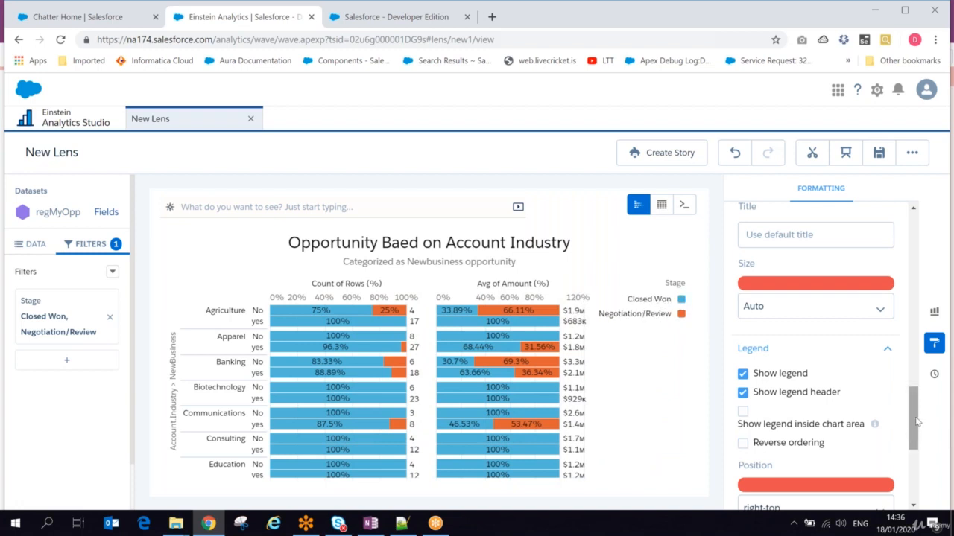
drag(918, 422, 918, 461)
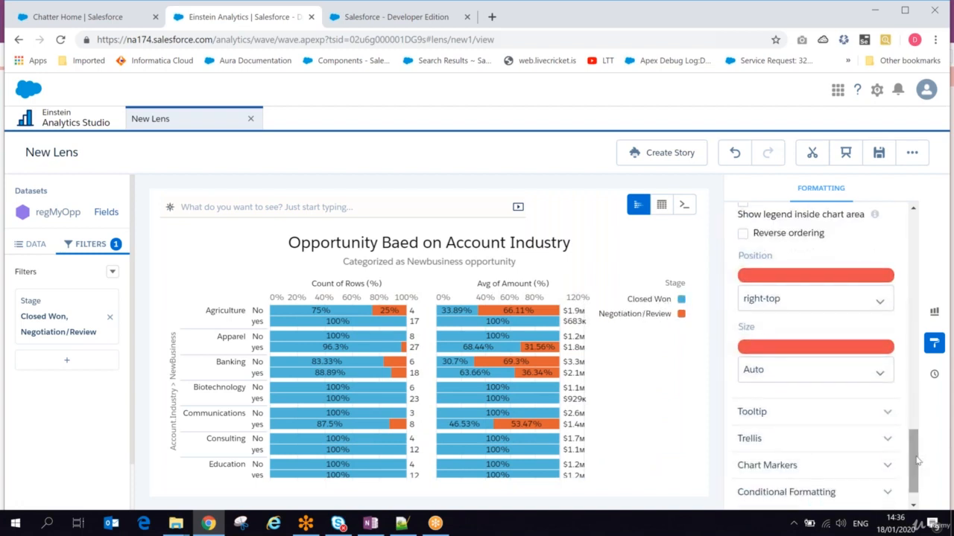
- Move the legend to top-center and set its size to 20%
click(797, 299)
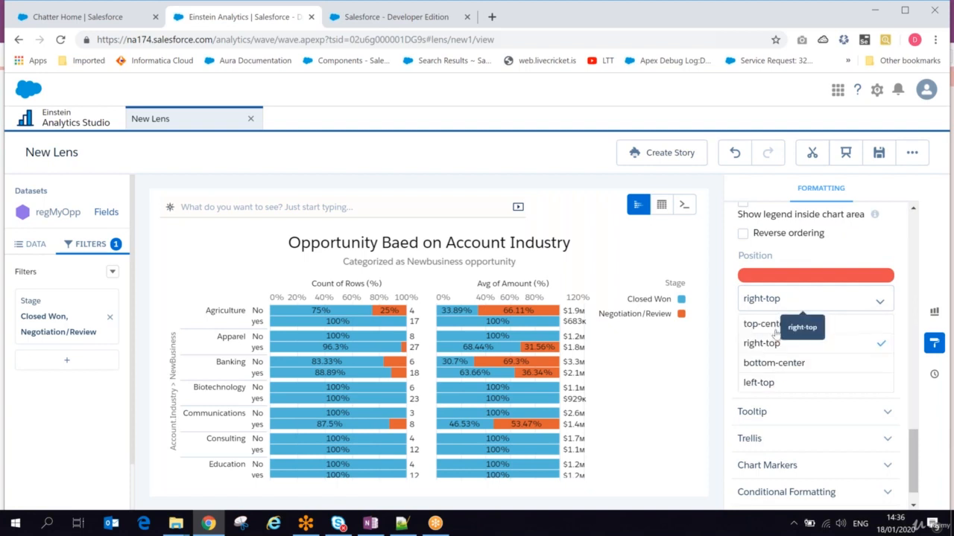
click(760, 382)
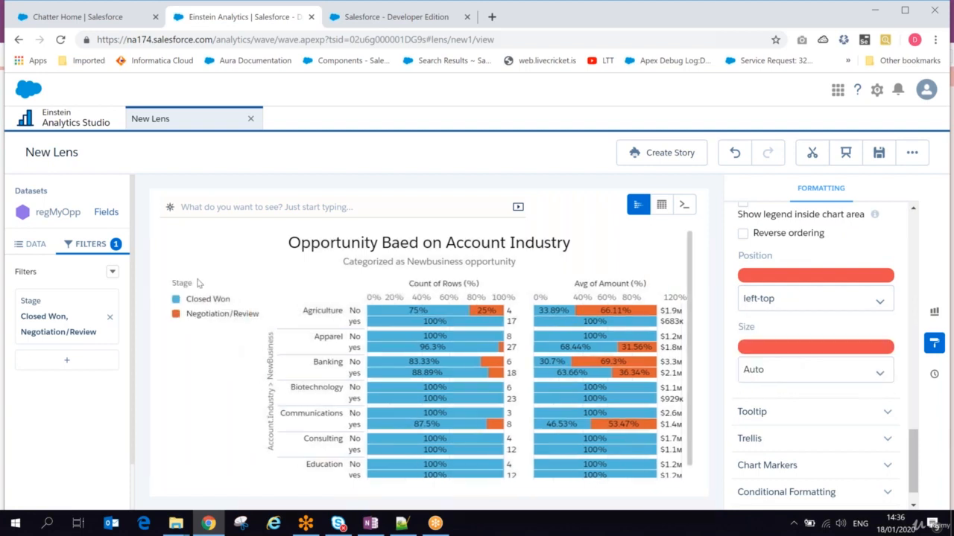
click(781, 306)
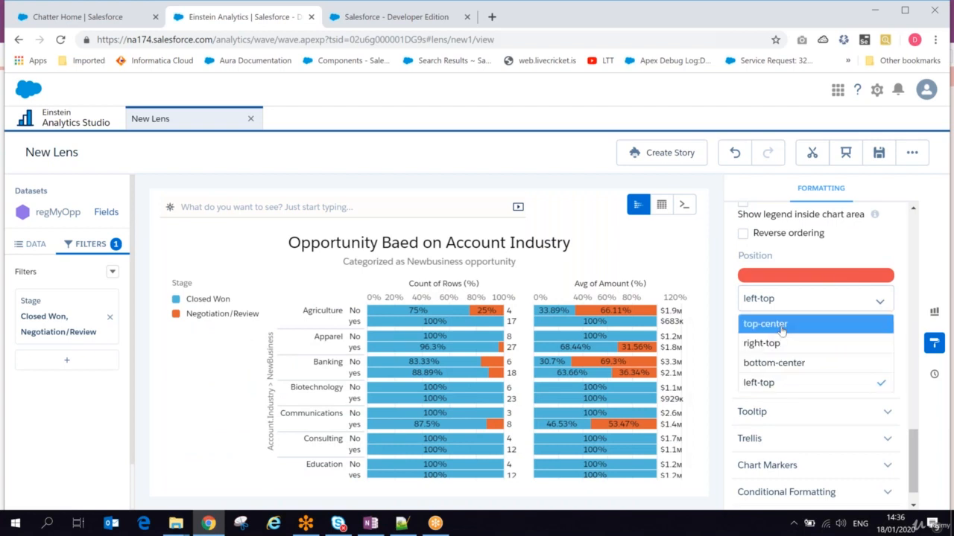
click(781, 325)
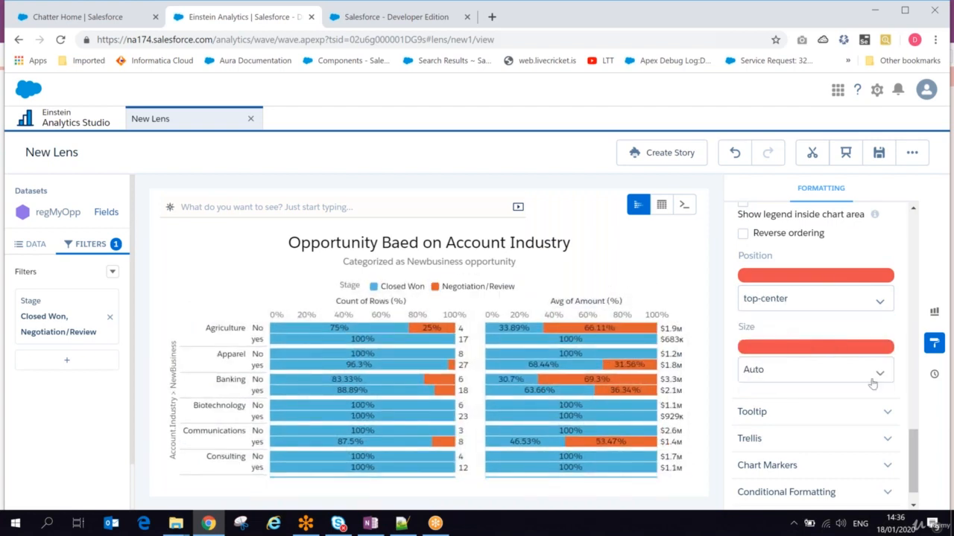
click(848, 377)
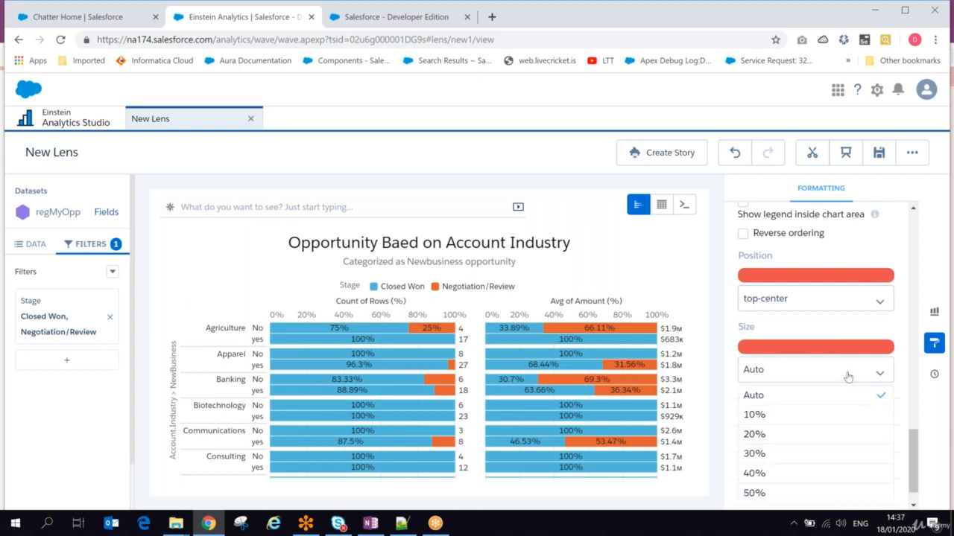
click(774, 436)
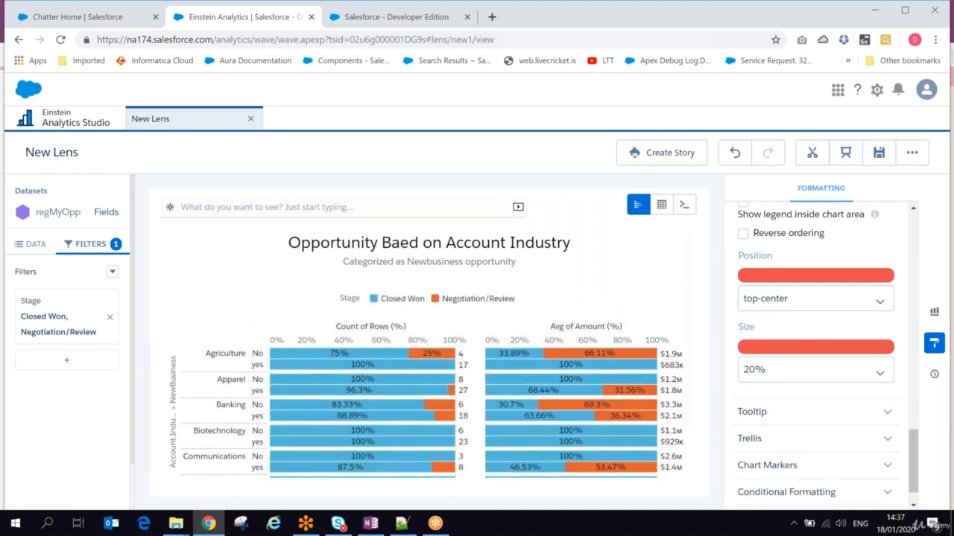
- Turn on a customized tooltip and review its dimensions list without changes
click(872, 412)
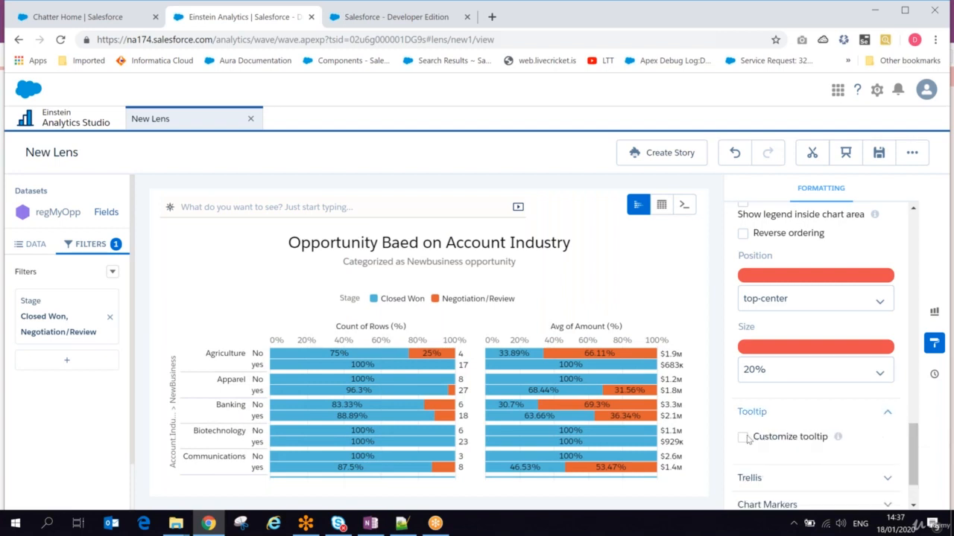
mouse_move(837, 438)
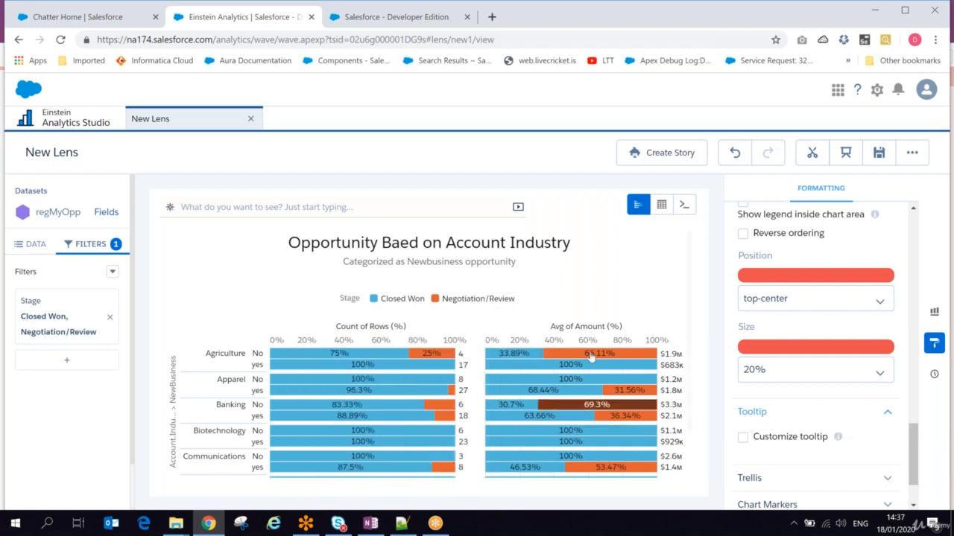
click(743, 439)
scroll(857, 417, down, 5)
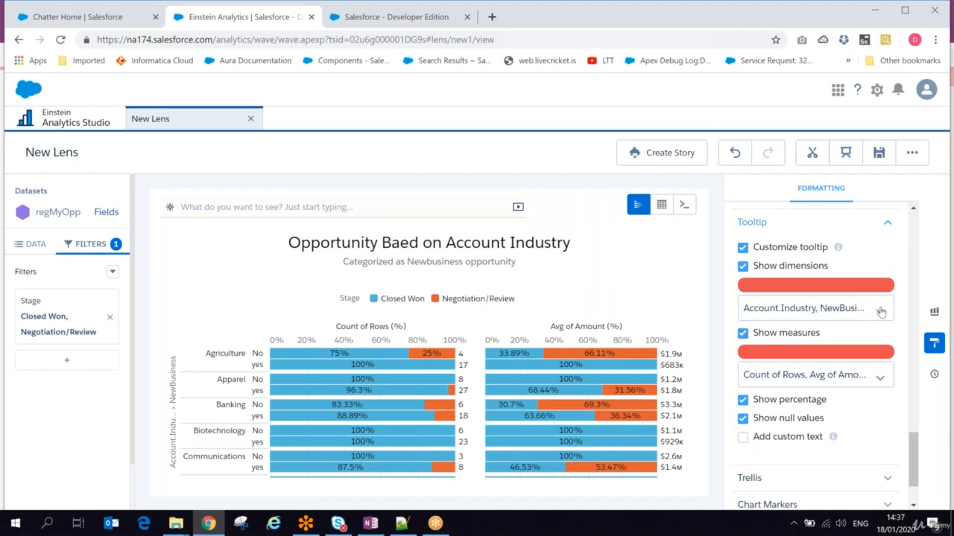
click(879, 312)
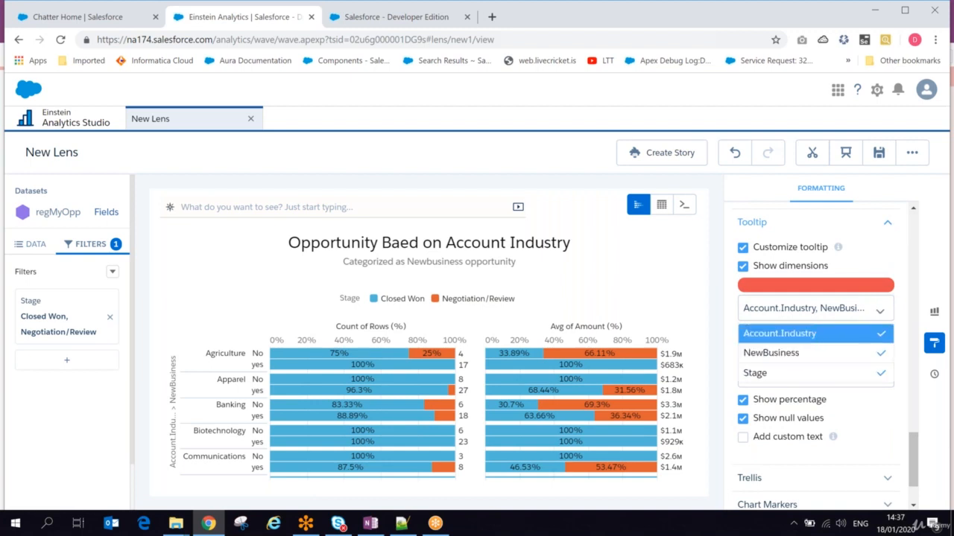
click(731, 298)
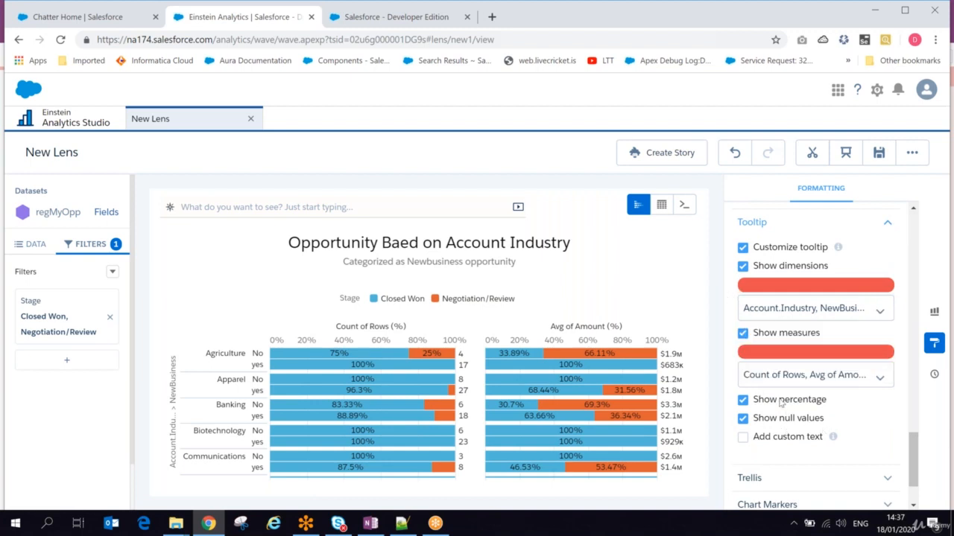
- Try custom tooltip text with the [NewBusiness] field, then turn custom text off
click(742, 438)
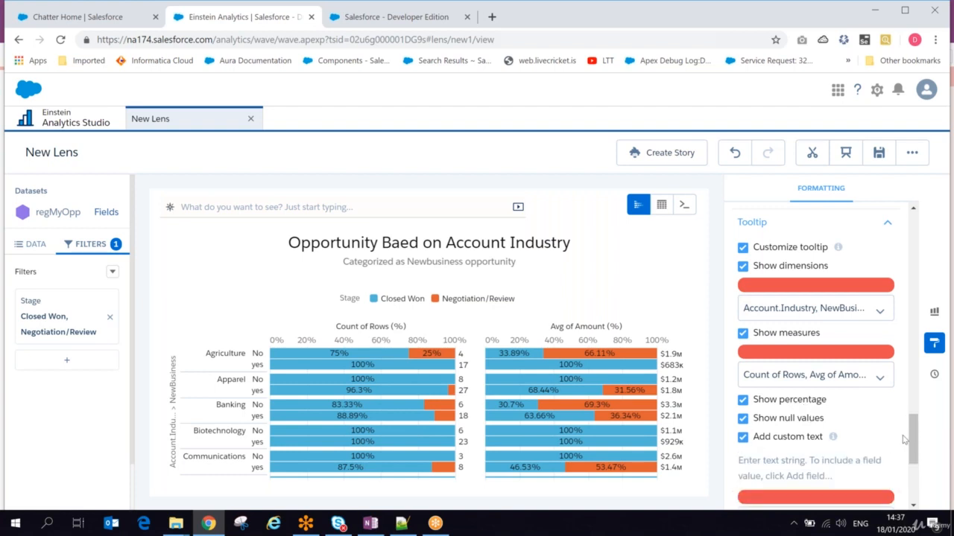
drag(905, 440, 909, 466)
click(777, 350)
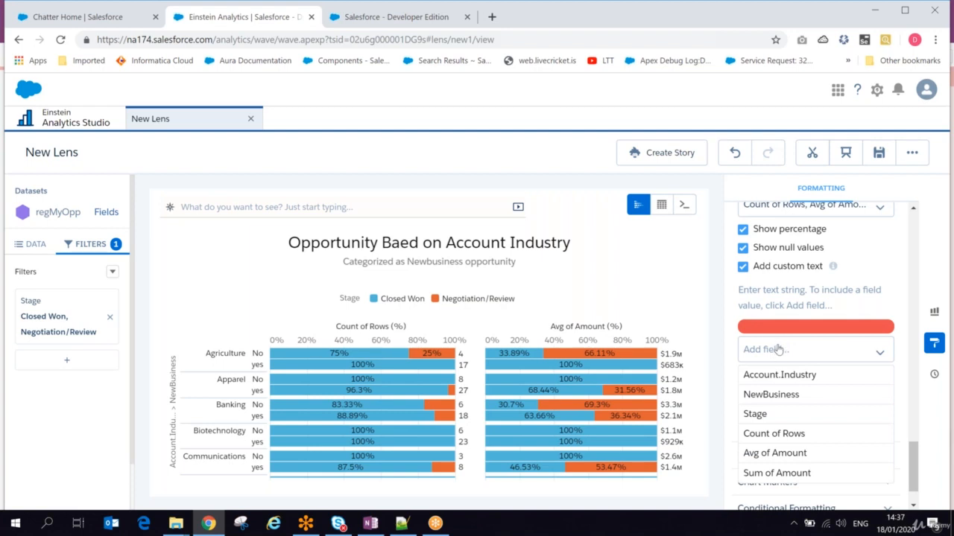
click(773, 394)
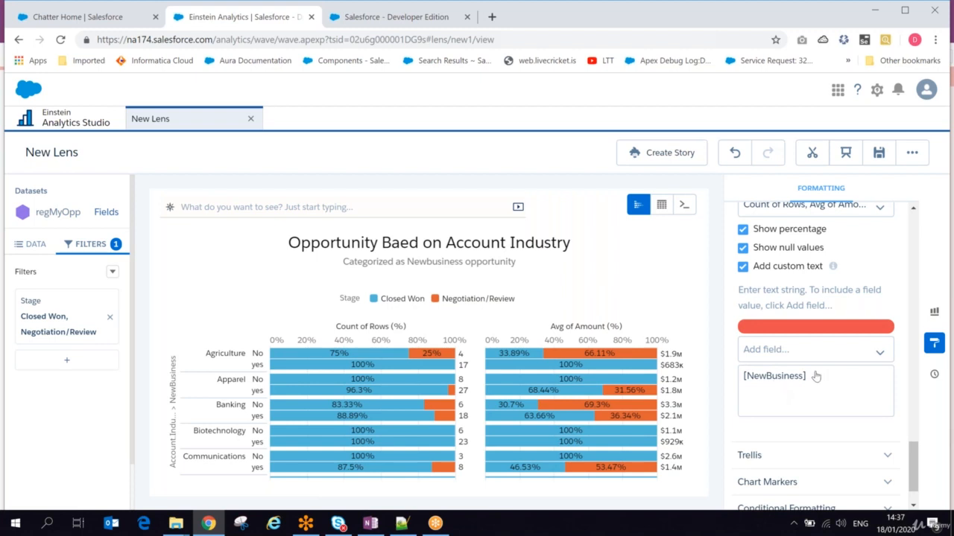
click(743, 267)
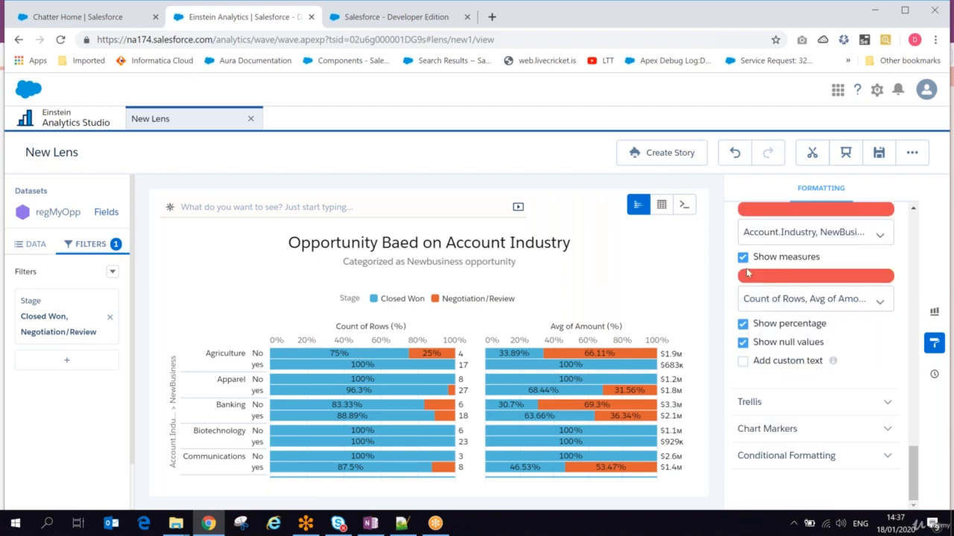
- Add a chart marker on the Banking yes Closed Won amount bar
click(840, 406)
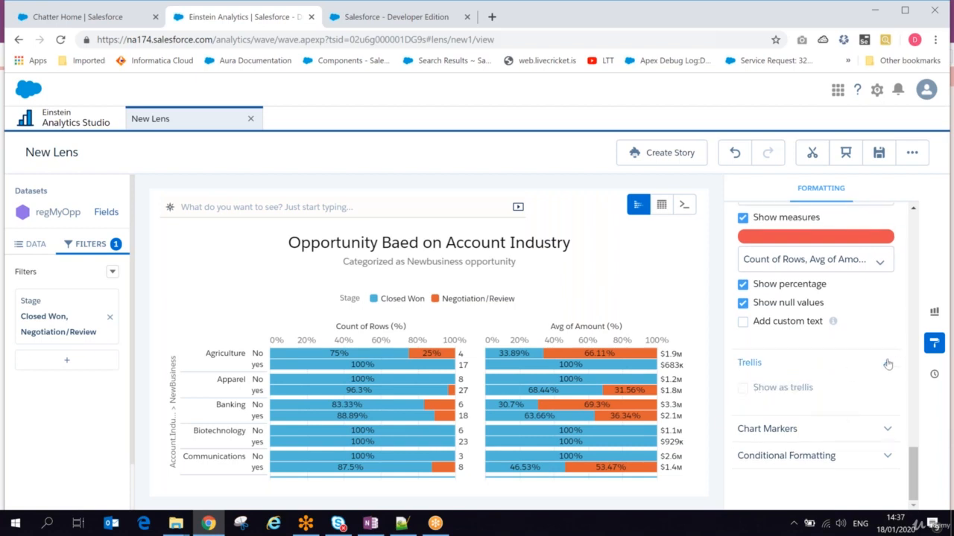
click(888, 364)
click(888, 429)
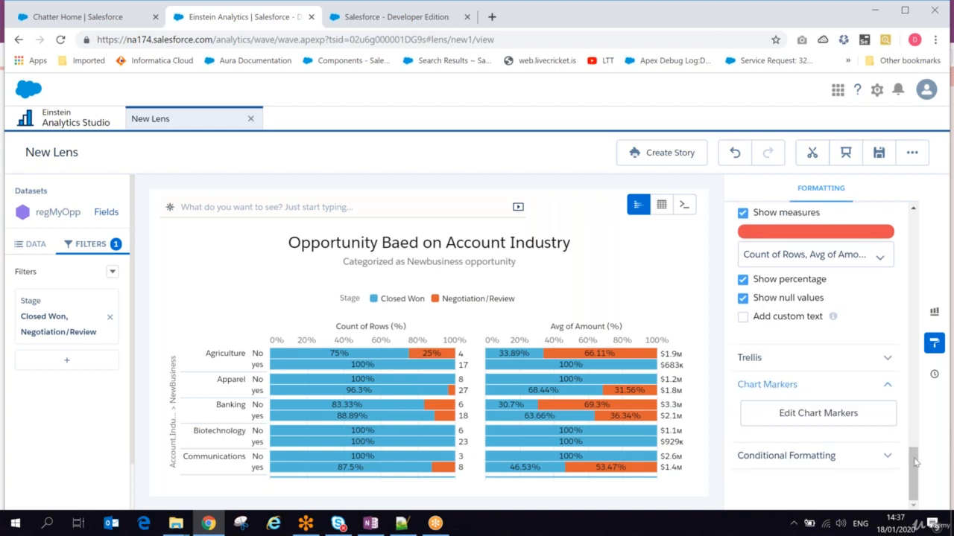
click(835, 419)
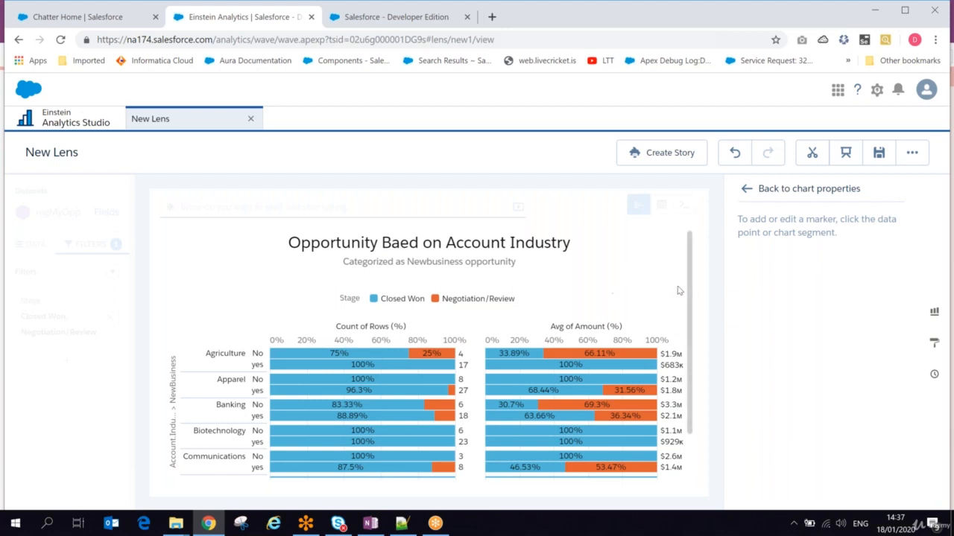
scroll(690, 309, down, 2)
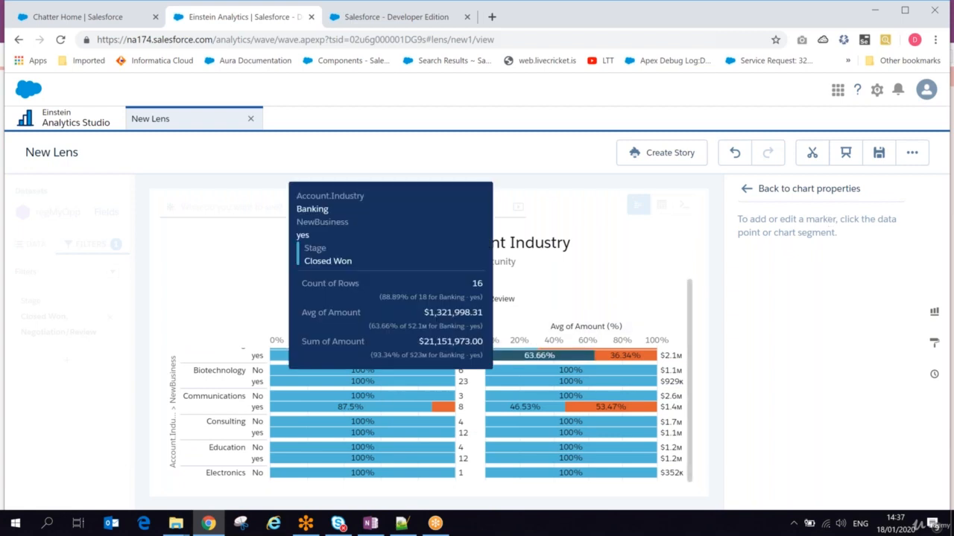
click(530, 355)
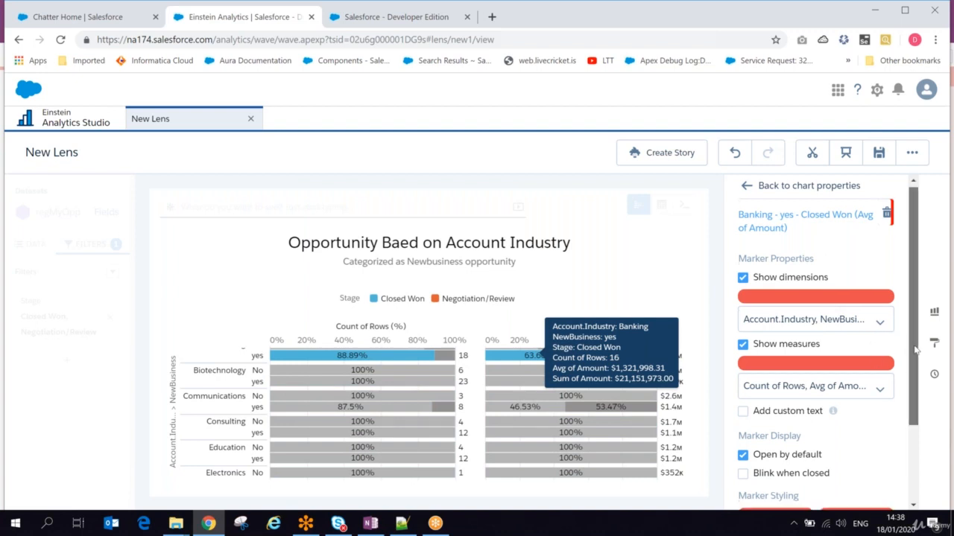
- Style the marker to blink when closed, with a pale yellow background and teal border
scroll(835, 372, down, 2)
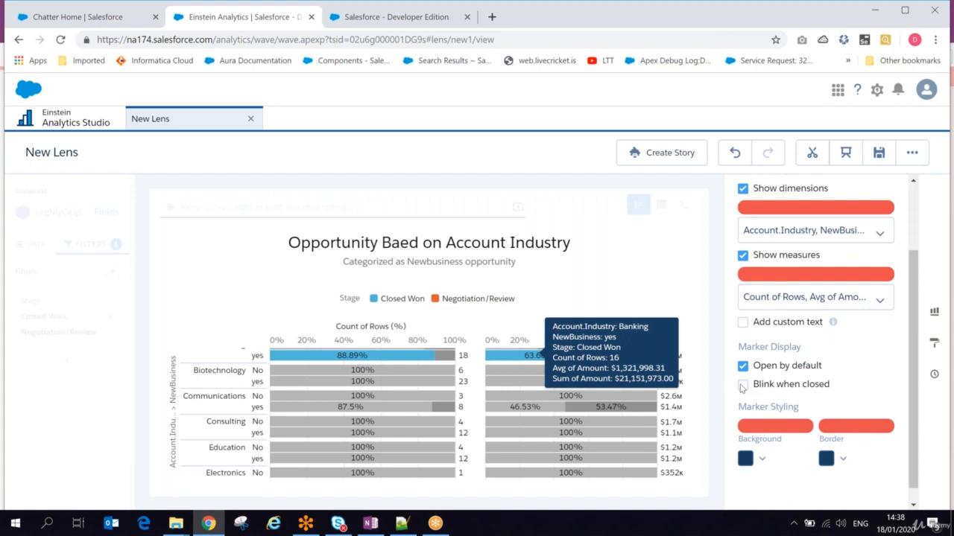
click(742, 385)
click(760, 457)
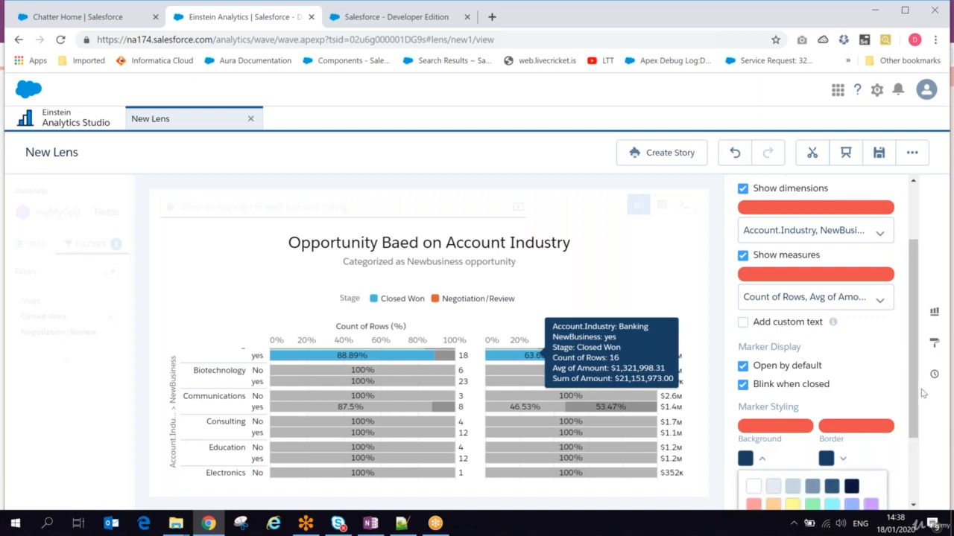
drag(922, 394, 921, 441)
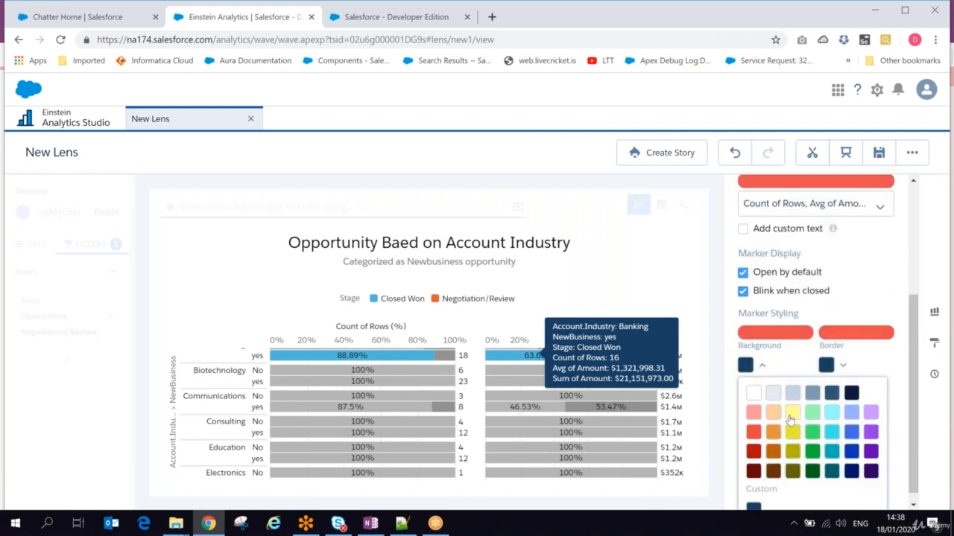
click(790, 415)
click(842, 366)
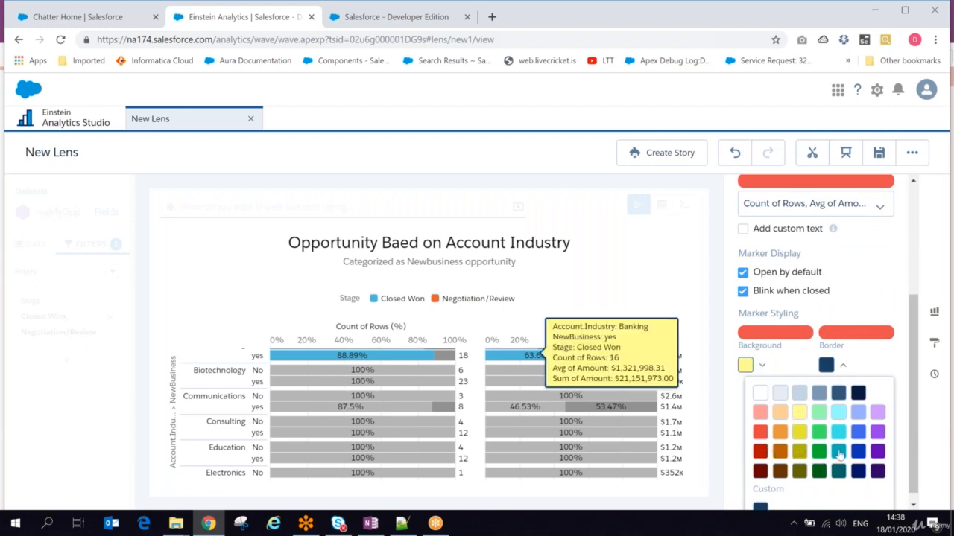
click(839, 455)
click(862, 355)
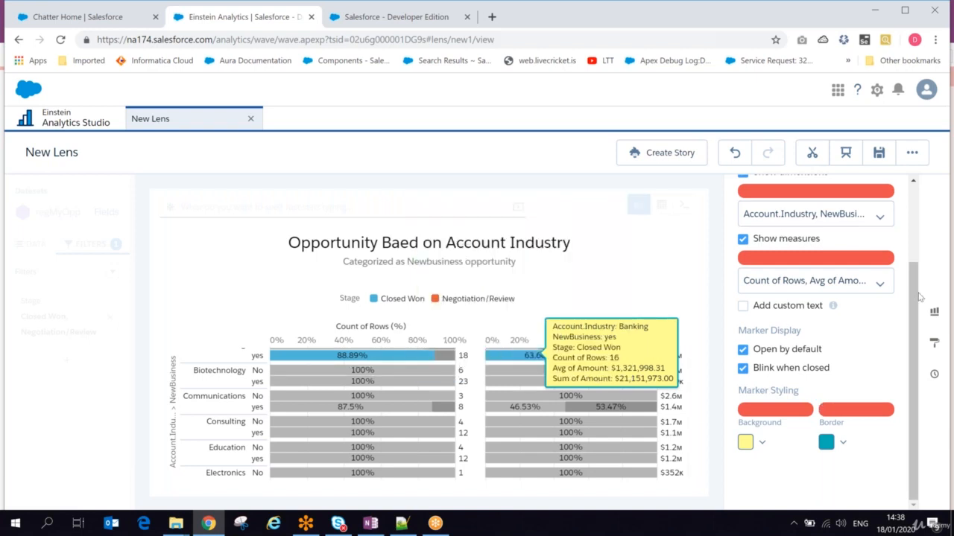
- Return from the marker properties to the chart's general formatting properties
scroll(916, 297, up, 3)
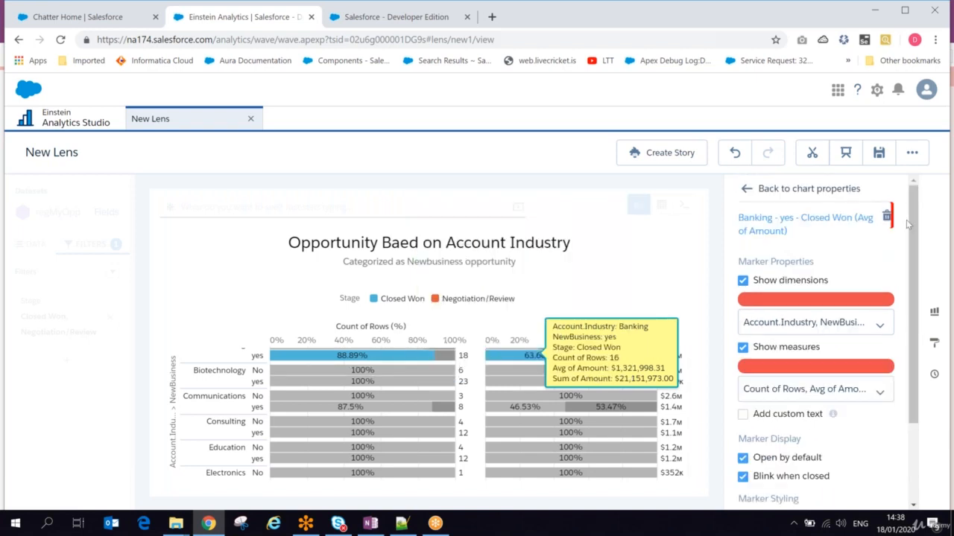
click(757, 188)
scroll(388, 402, up, 2)
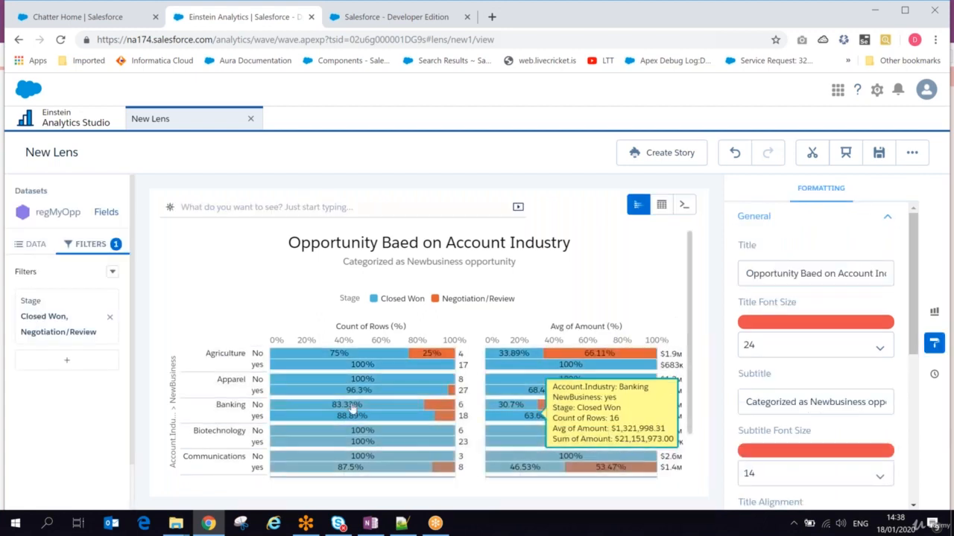
- Select the Apparel yes bar in the chart
click(348, 393)
click(348, 394)
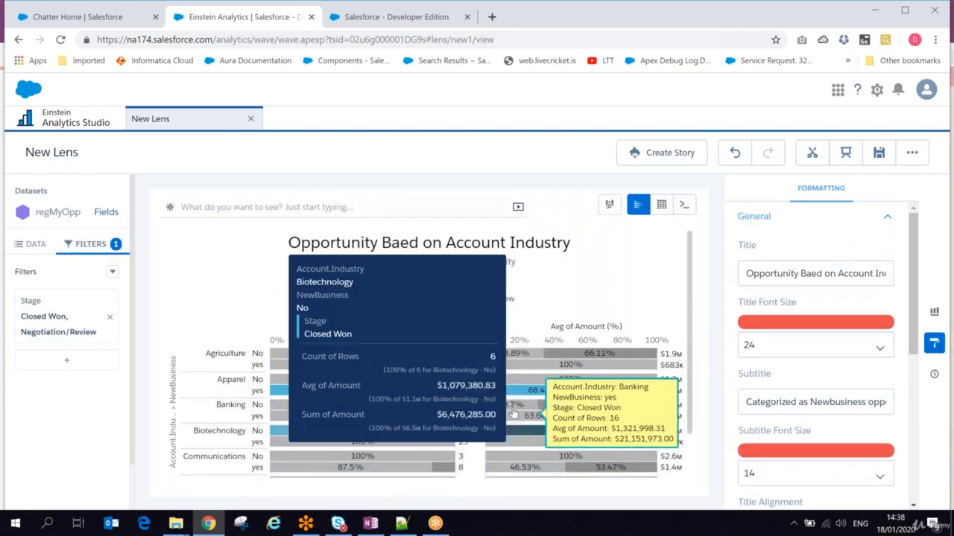
click(508, 395)
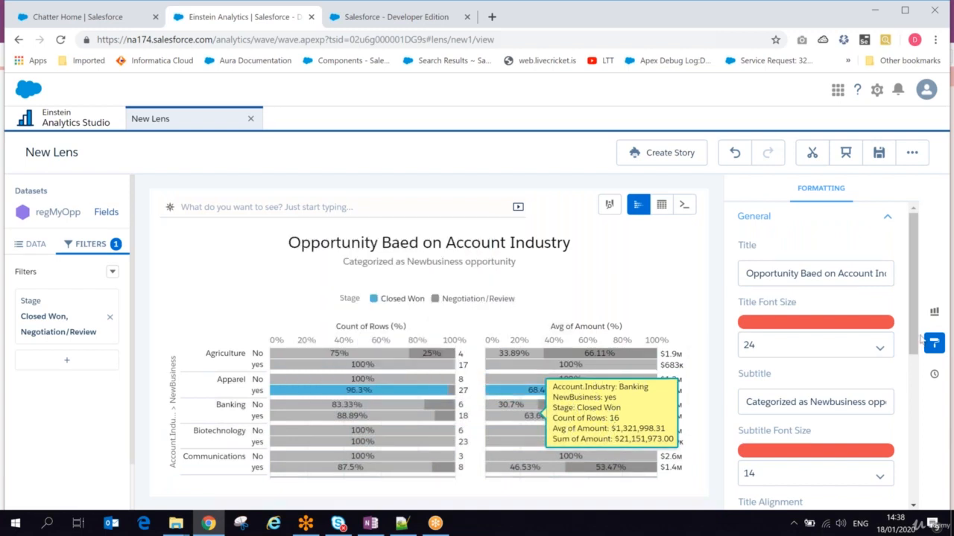
drag(906, 313, 908, 483)
- Apply conditional formatting to Measures, colouring Avg of Amount purple and Count of Rows yellow
click(888, 456)
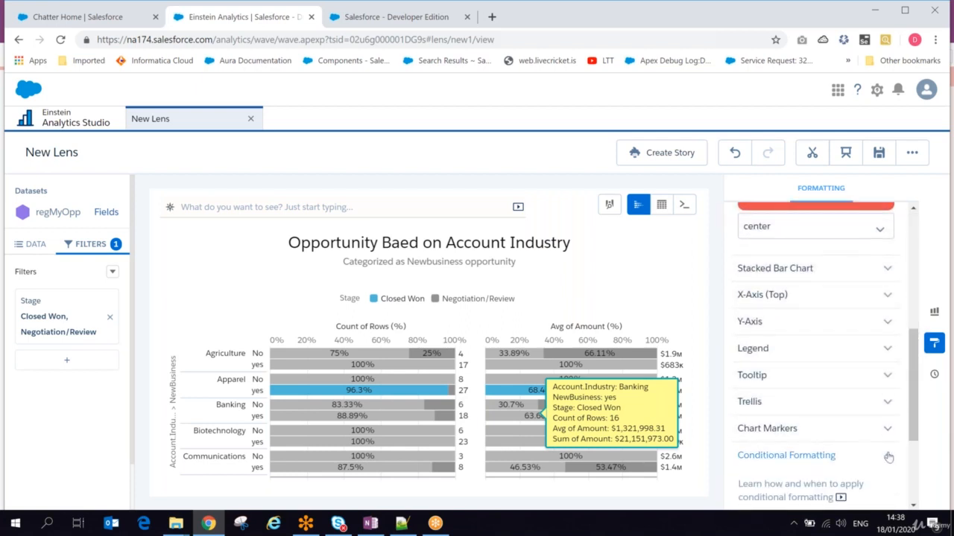
drag(909, 401, 919, 465)
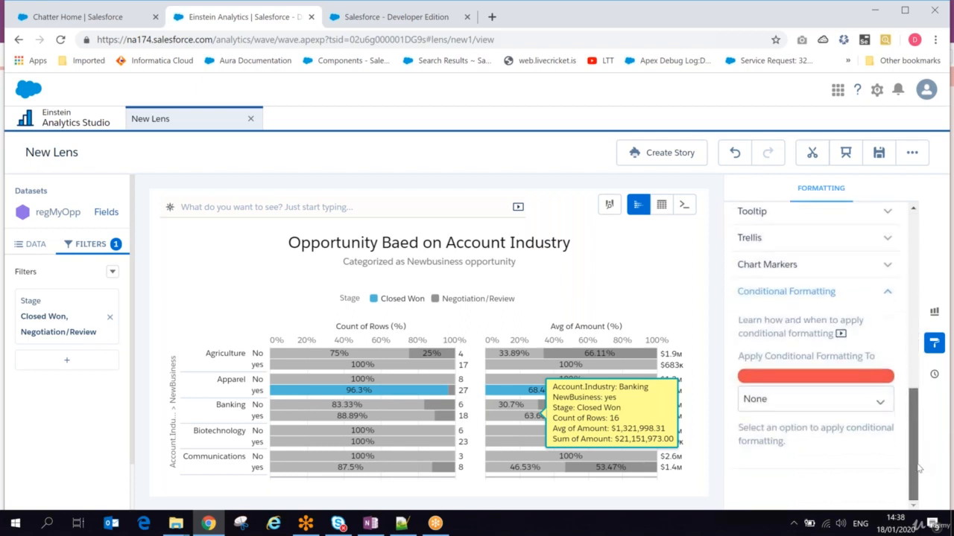
click(840, 402)
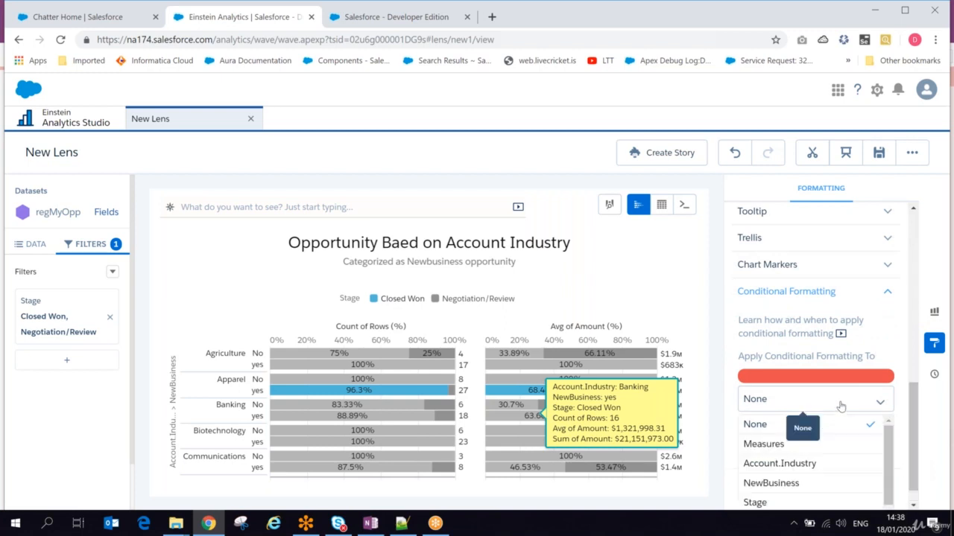
click(798, 445)
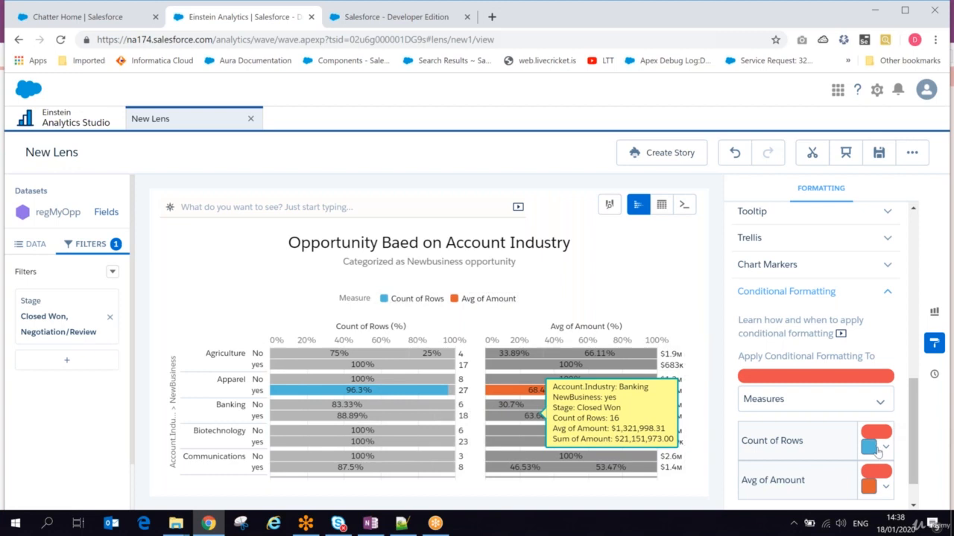
click(885, 487)
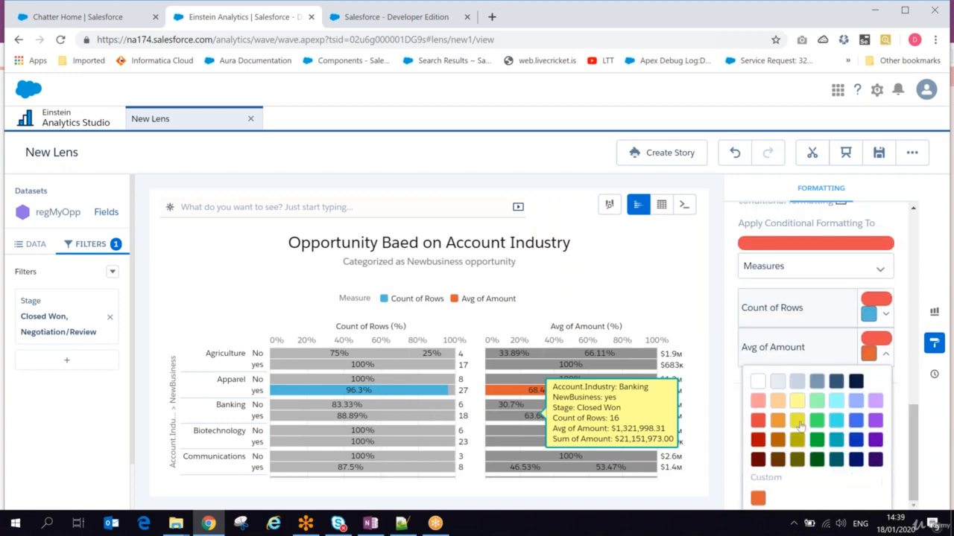
click(876, 421)
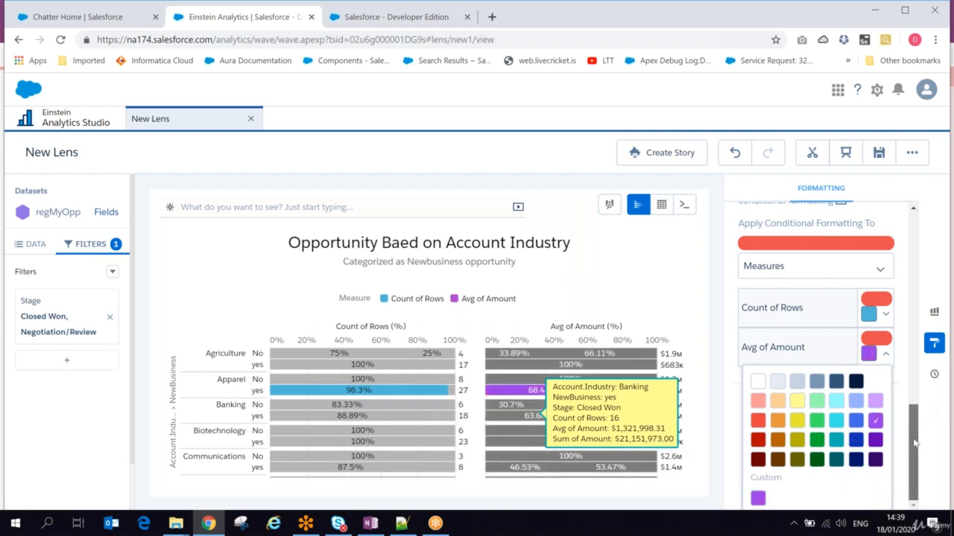
click(884, 315)
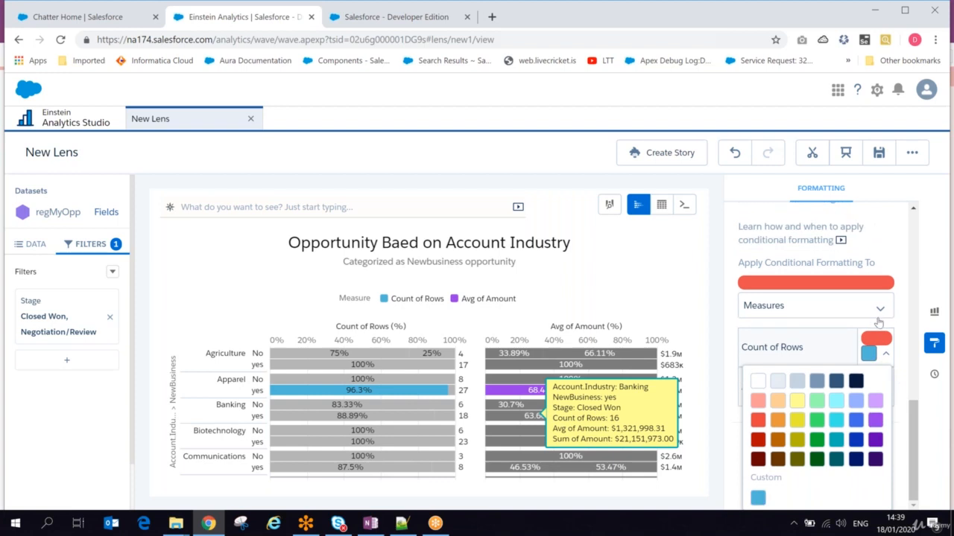
click(796, 404)
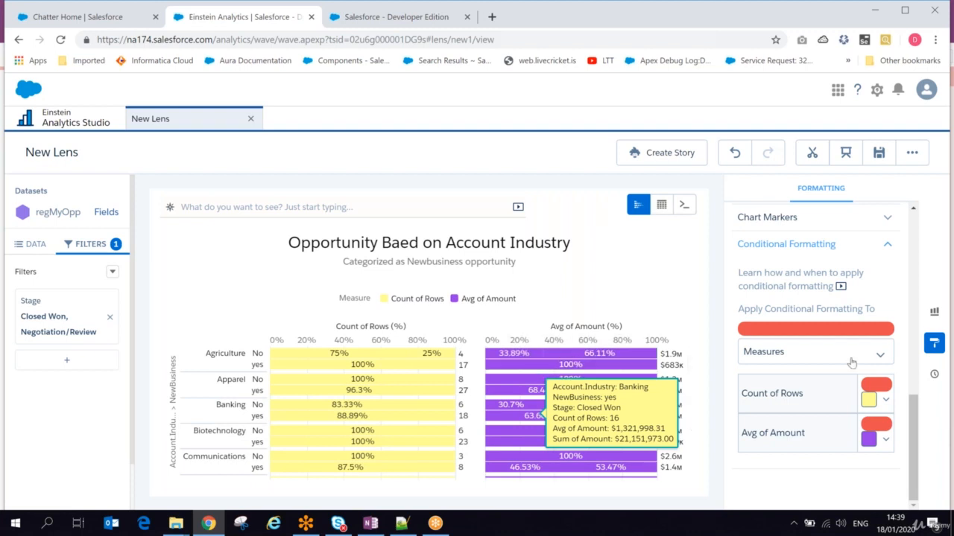
- Set conditional formatting back to None so bars are coloured by Stage
drag(914, 447, 910, 485)
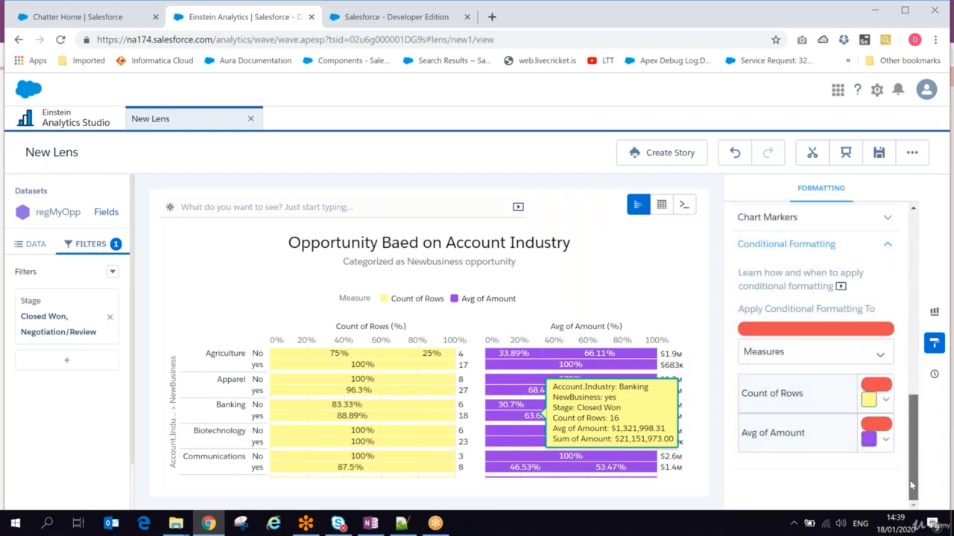
click(793, 356)
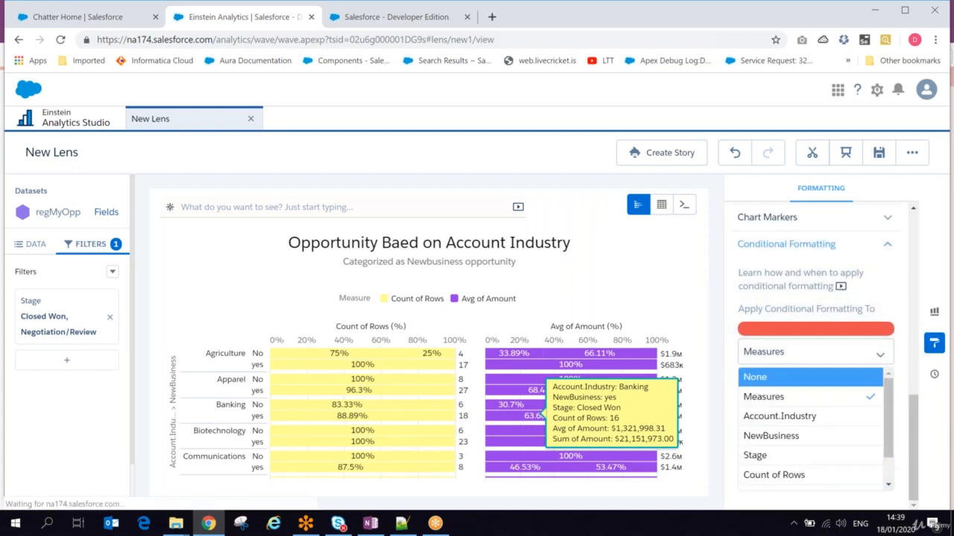
click(754, 378)
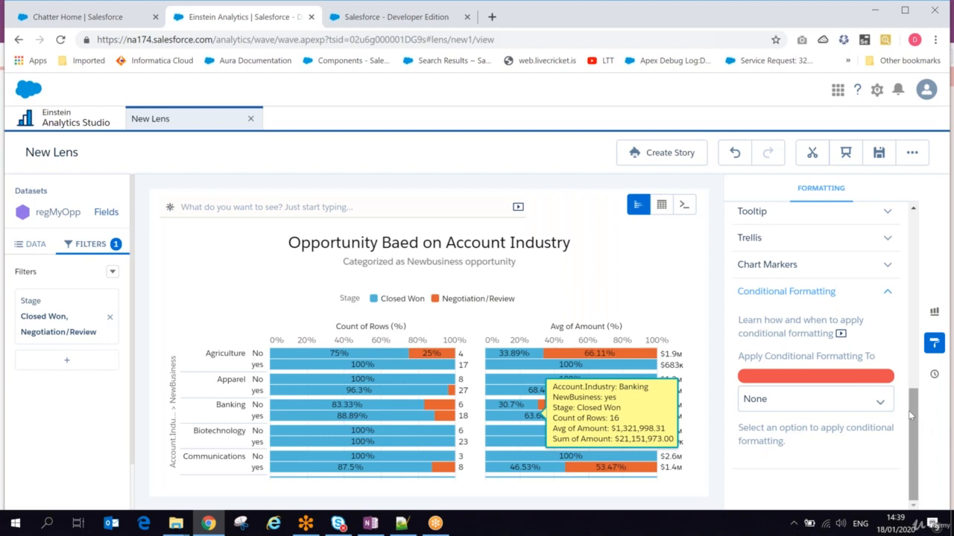
- Browse the data fields, chart types and suggested charts, then show the lens change history
click(37, 246)
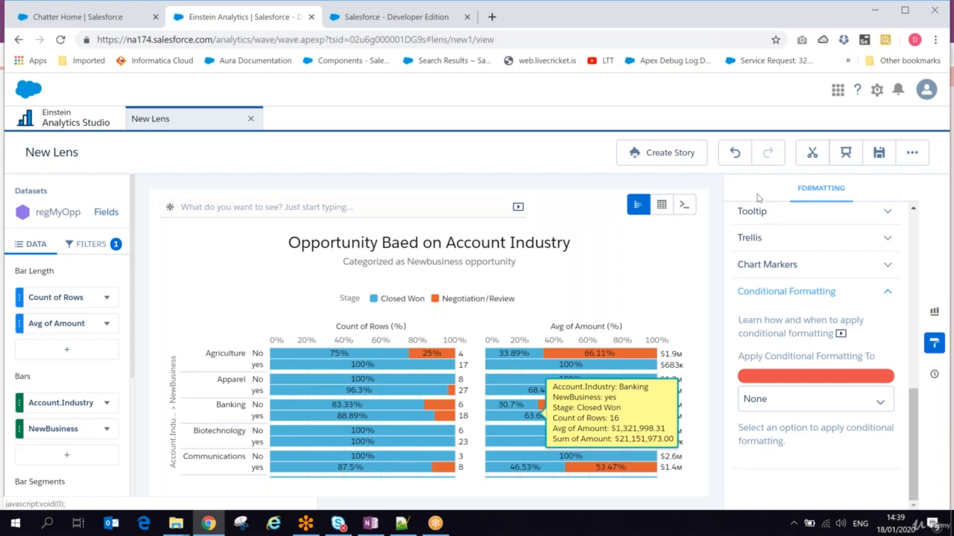
click(936, 312)
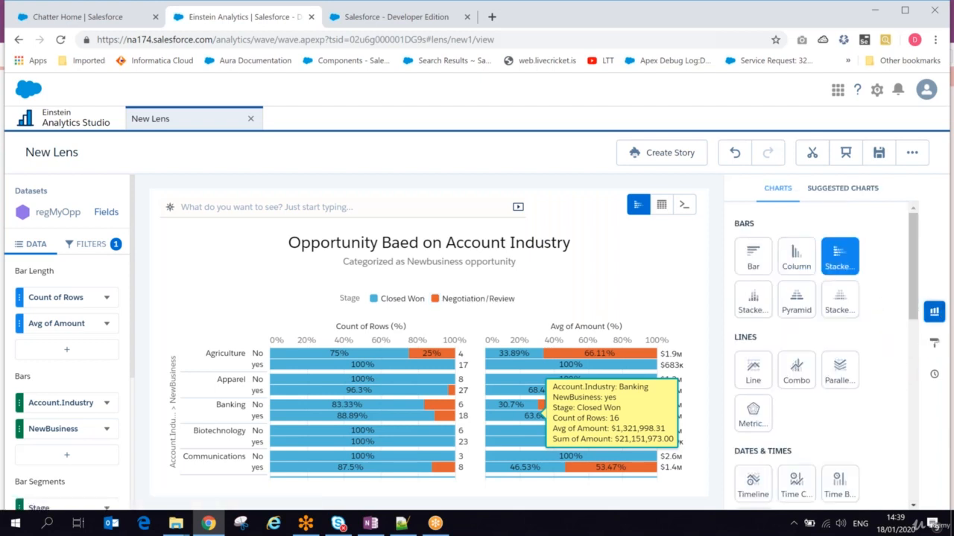
click(826, 188)
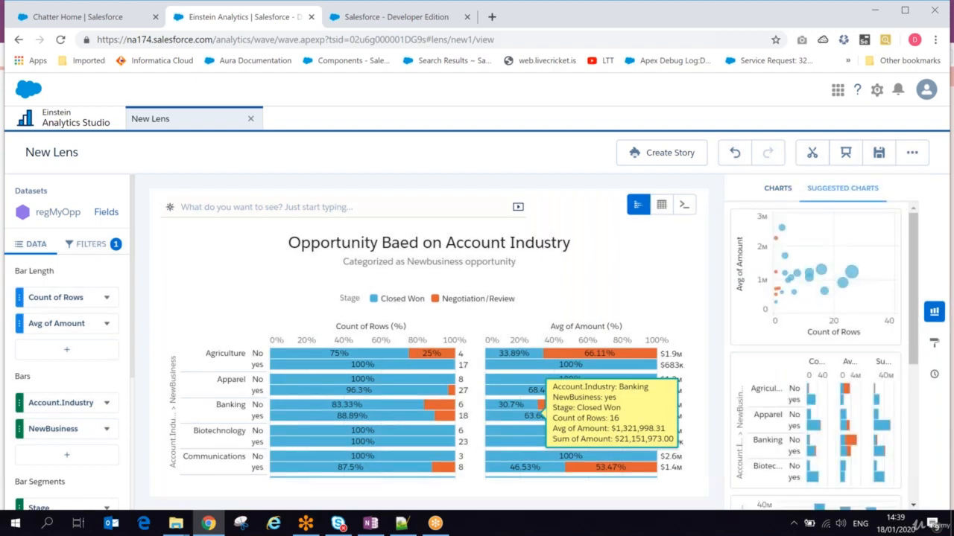
click(933, 343)
click(934, 375)
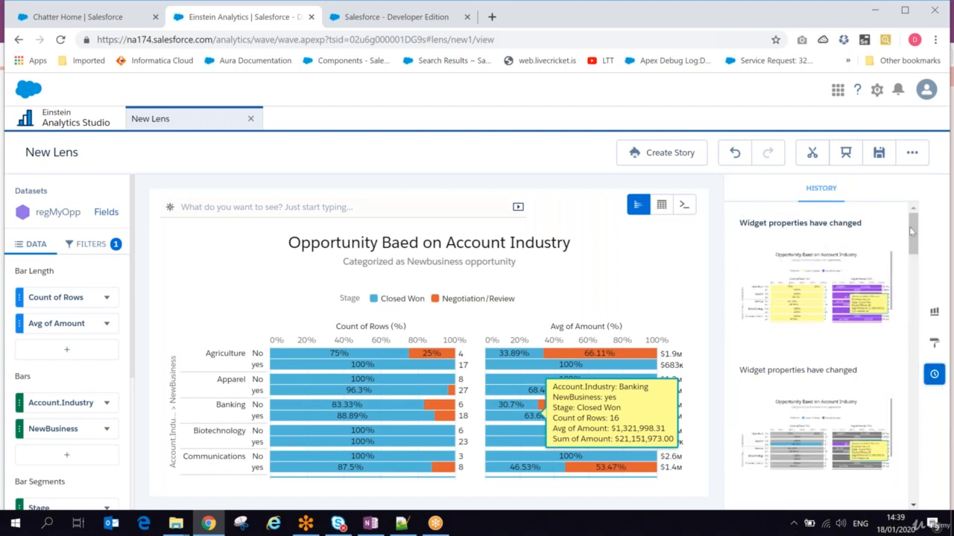
- Restore the earlier purple, measure-coloured version of the lens from History
drag(913, 232, 913, 477)
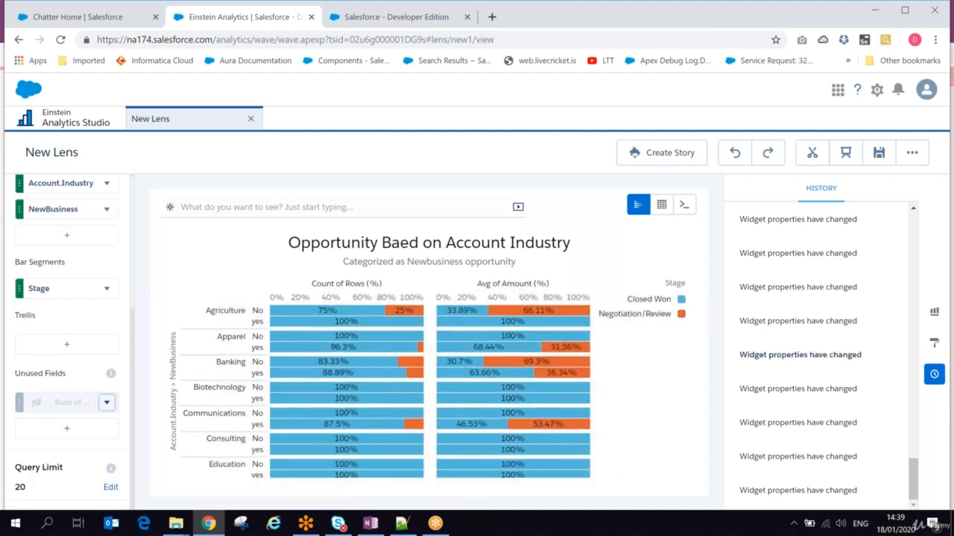
mouse_move(797, 361)
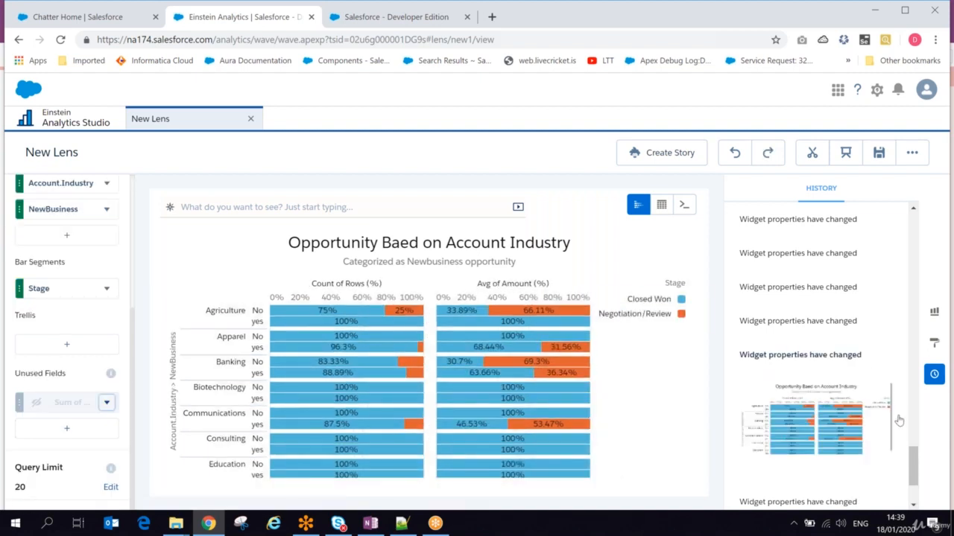
drag(917, 470, 900, 275)
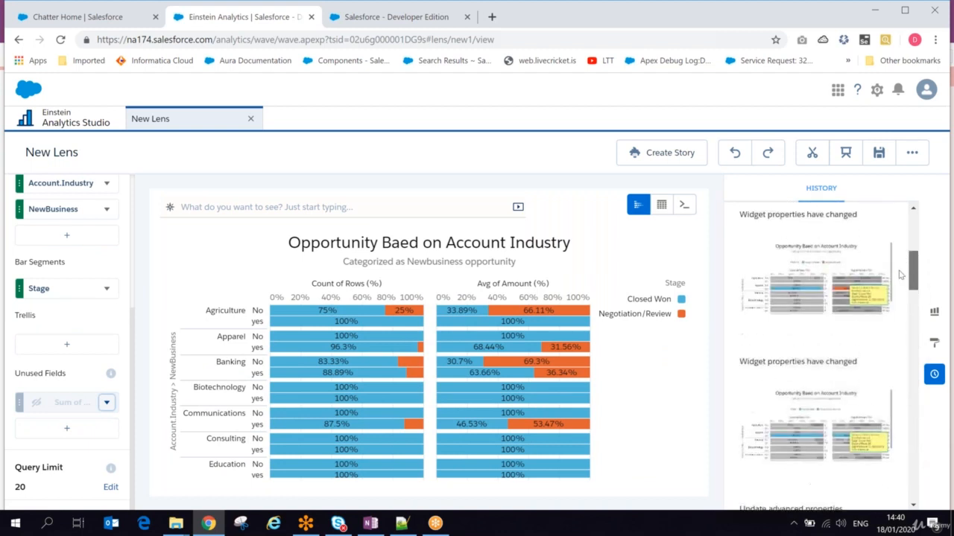
click(825, 270)
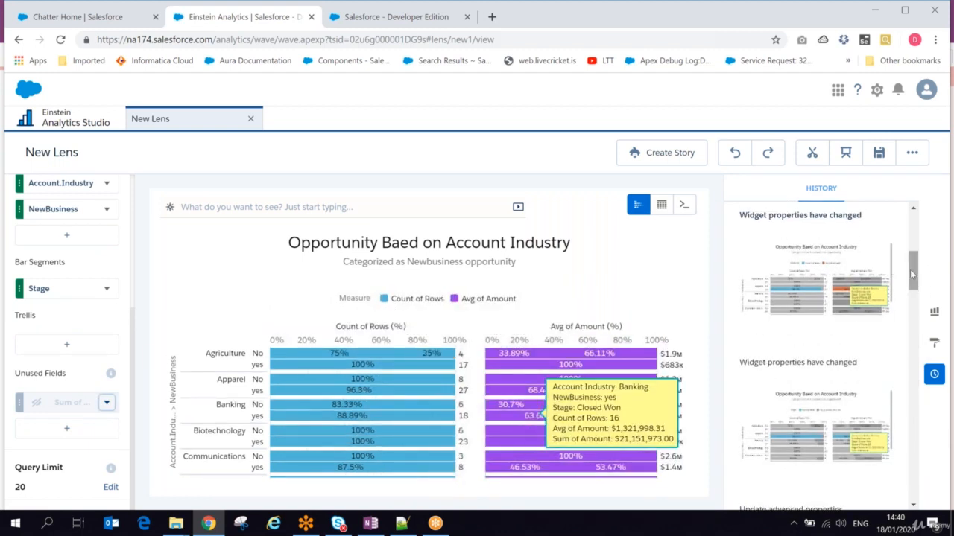
- Revert to the earliest history state, then restore the 'Update advanced properties' version
drag(913, 275, 912, 481)
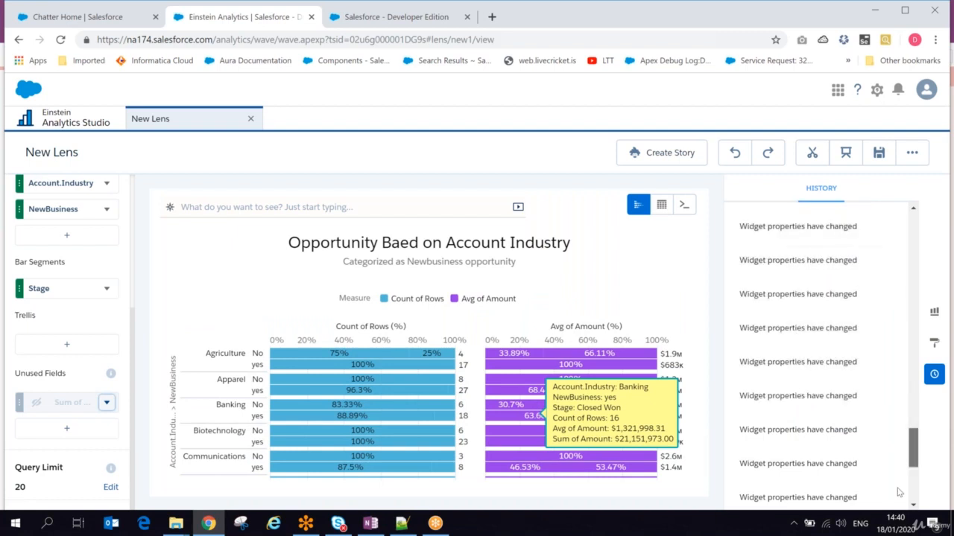
click(834, 492)
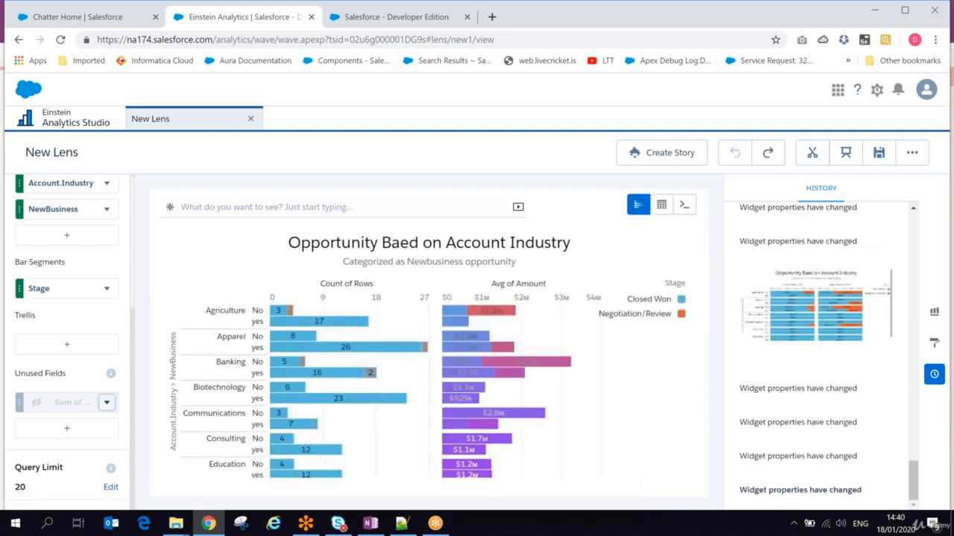
drag(913, 480, 901, 298)
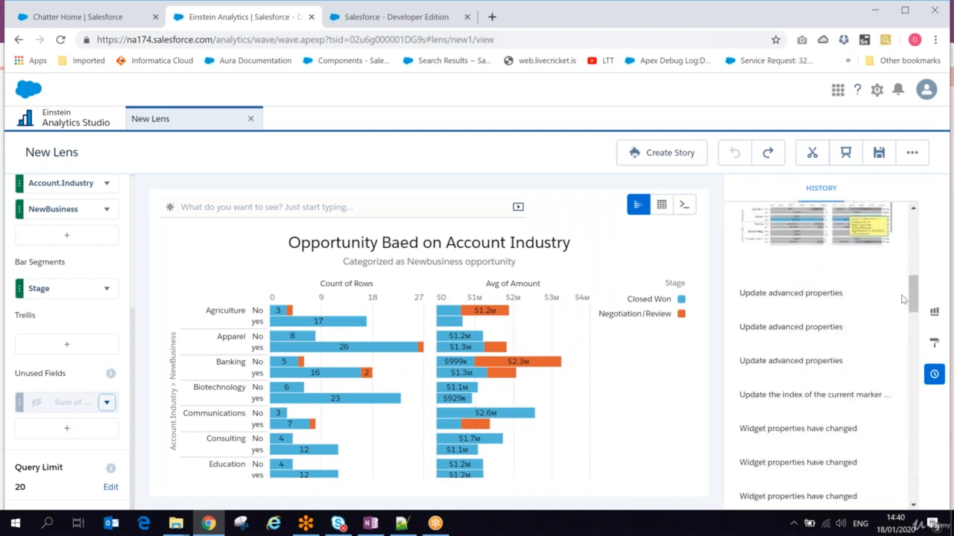
click(813, 299)
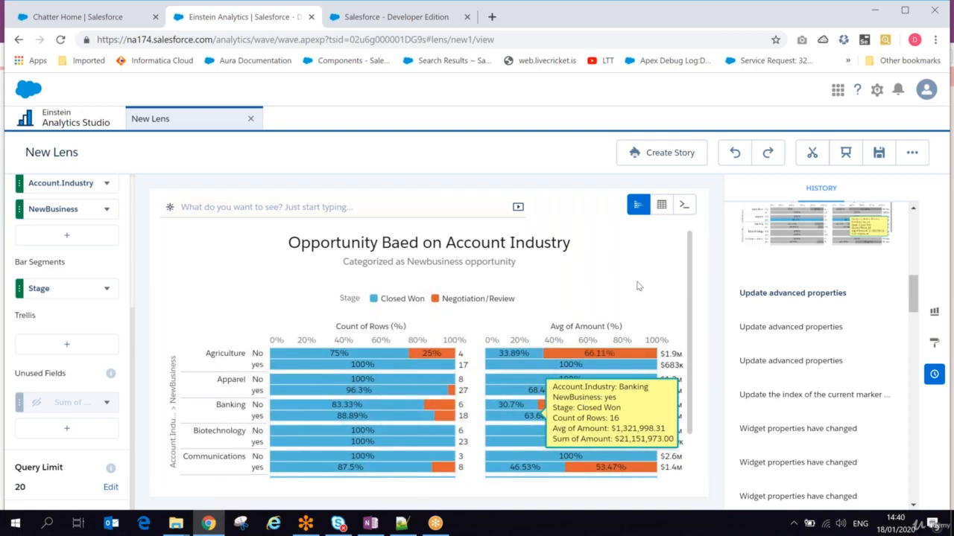
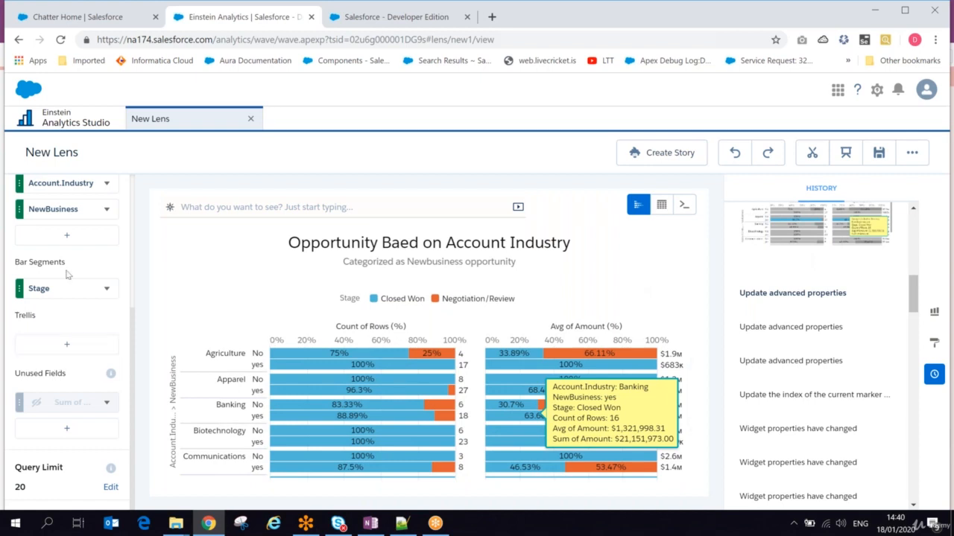
- Open the regMyOpp dataset fields list and hide the Account ID field
drag(133, 374, 124, 229)
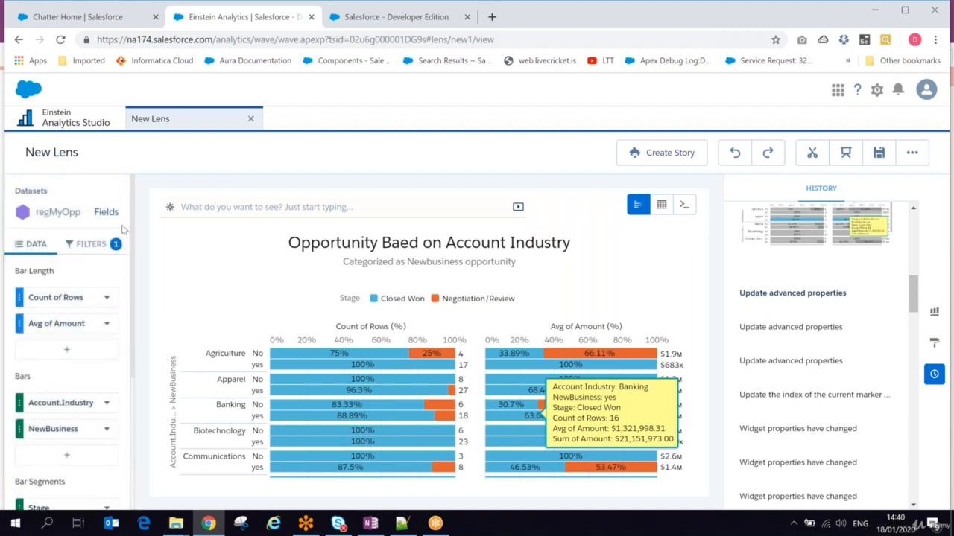
click(104, 212)
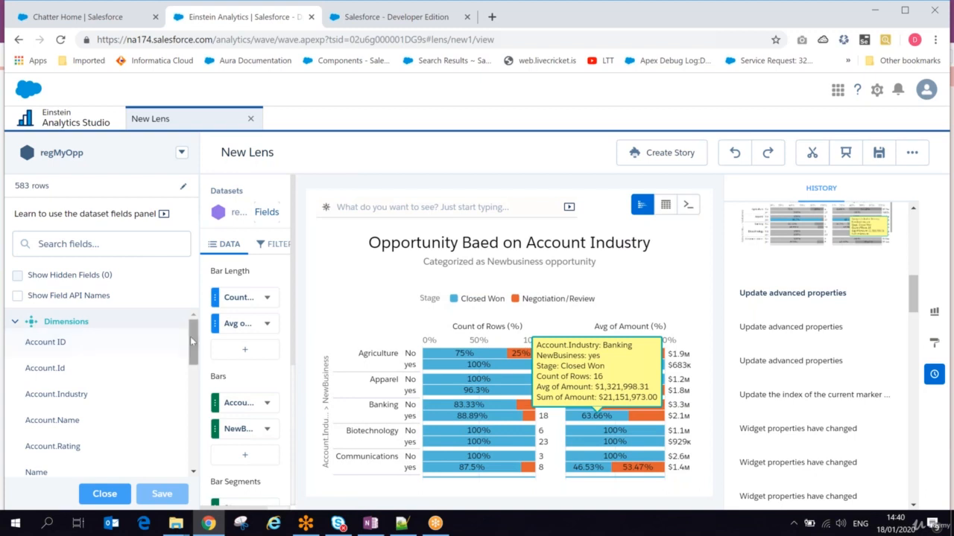
drag(191, 346, 185, 312)
click(164, 345)
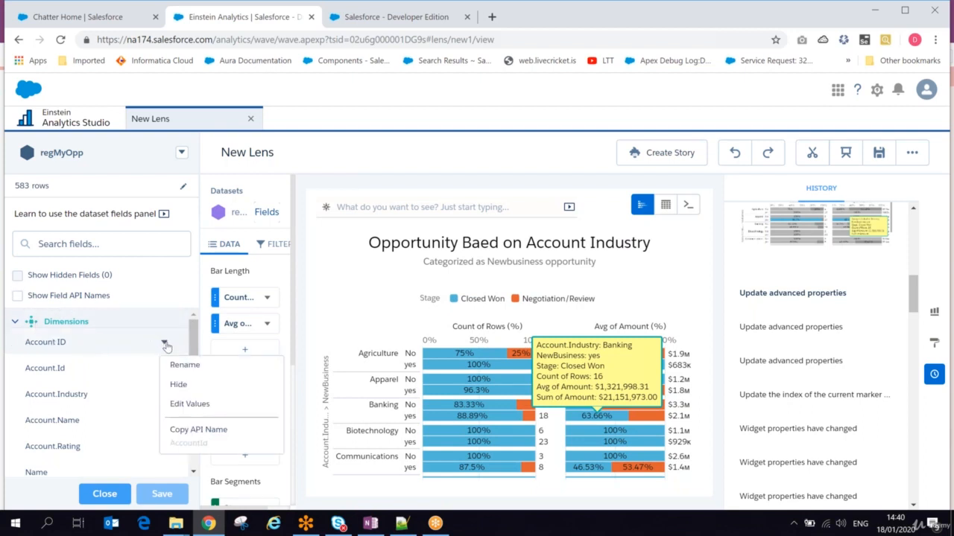
click(177, 384)
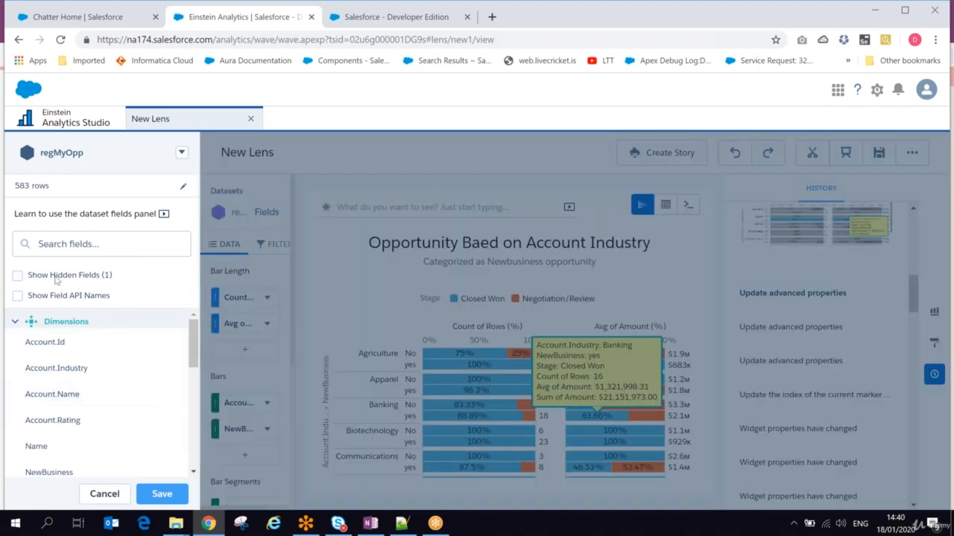
- Show hidden fields, toggle API names, start a rename, then discard all field changes
click(17, 277)
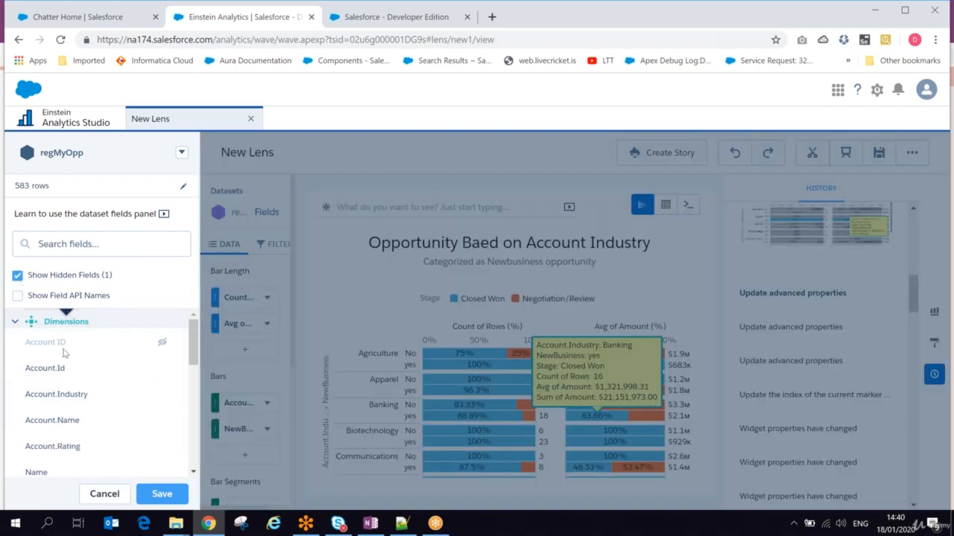
click(17, 296)
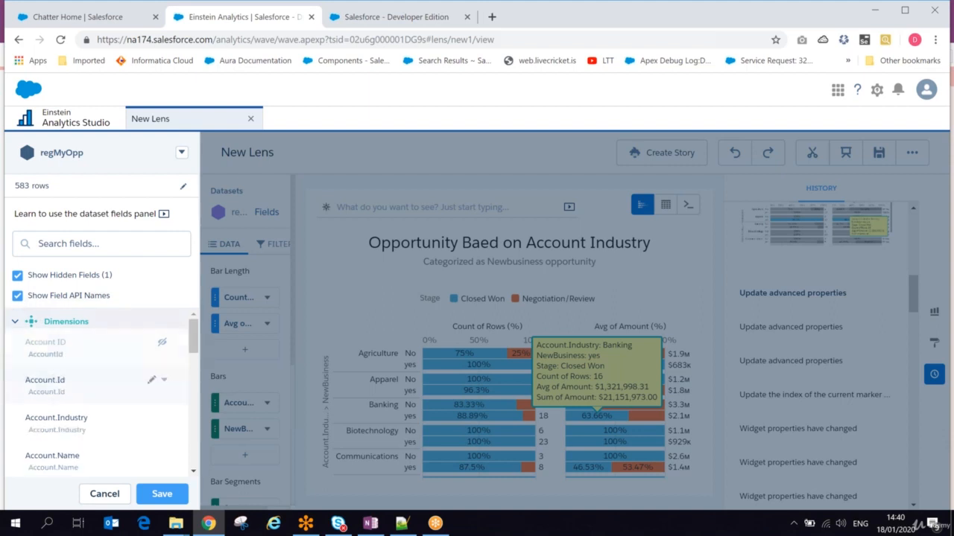
click(18, 295)
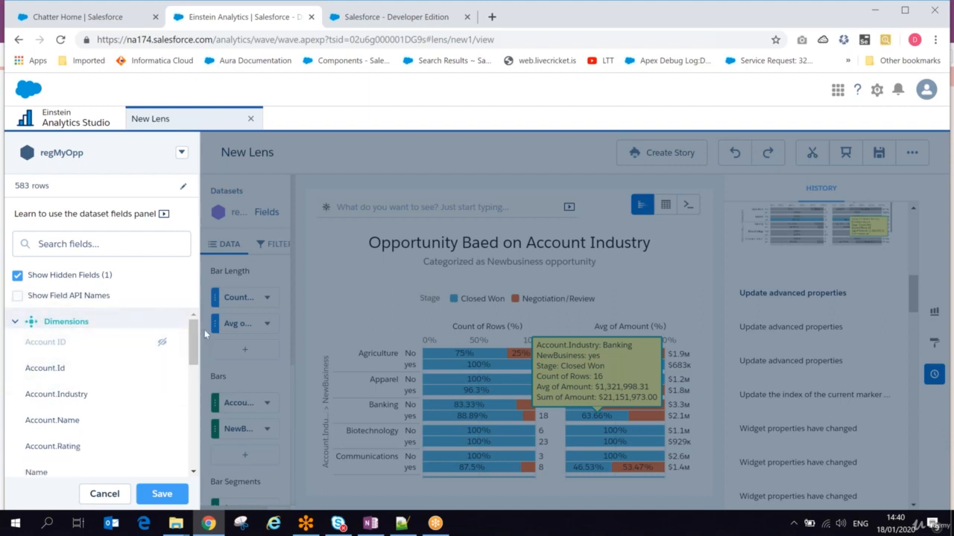
click(84, 368)
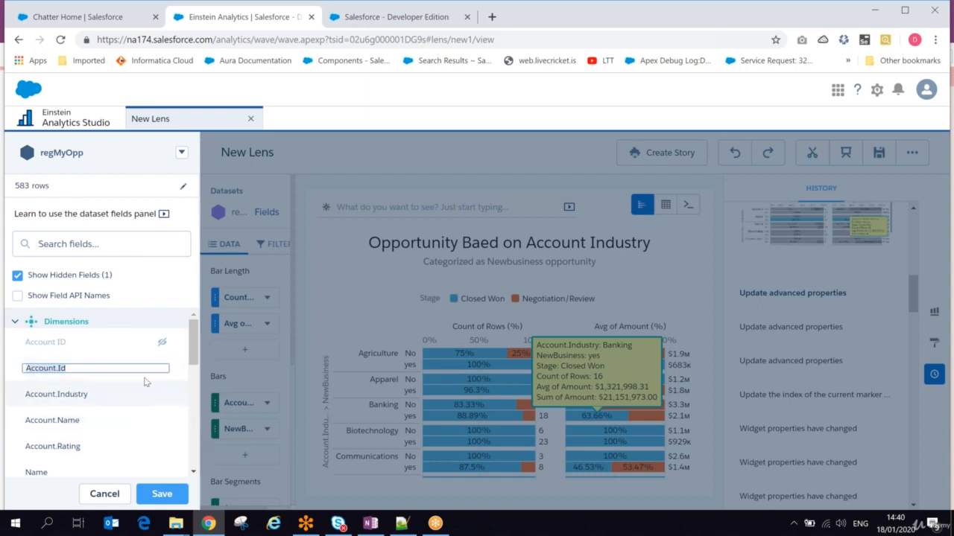
click(164, 395)
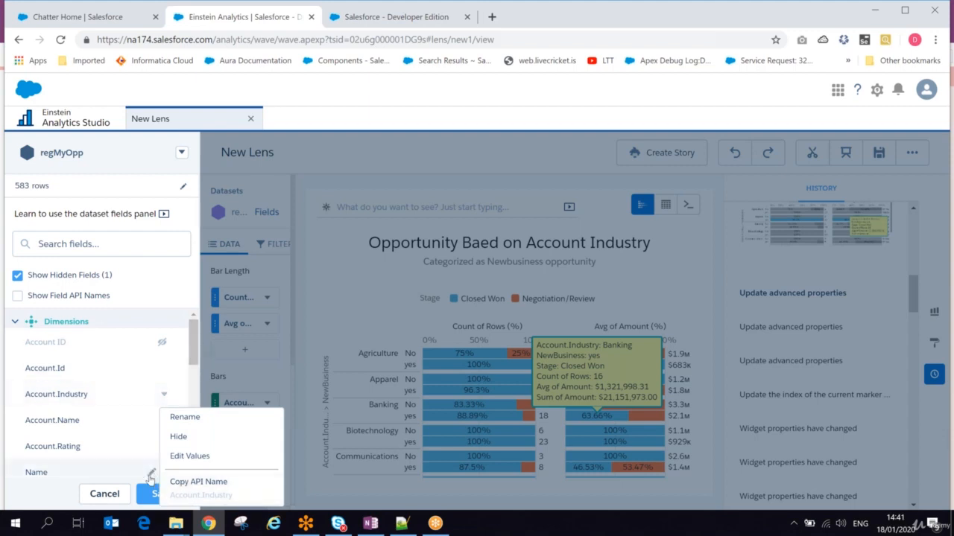
click(113, 494)
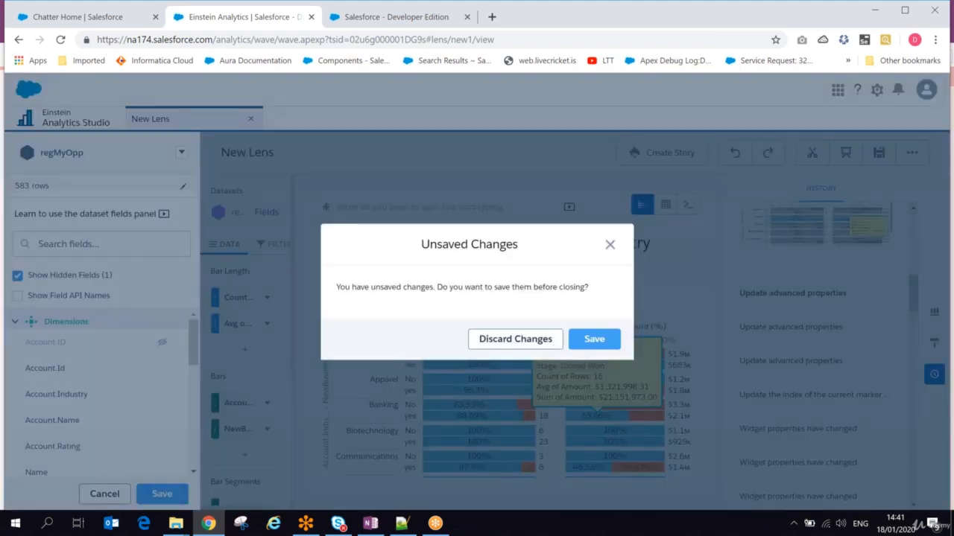
click(515, 339)
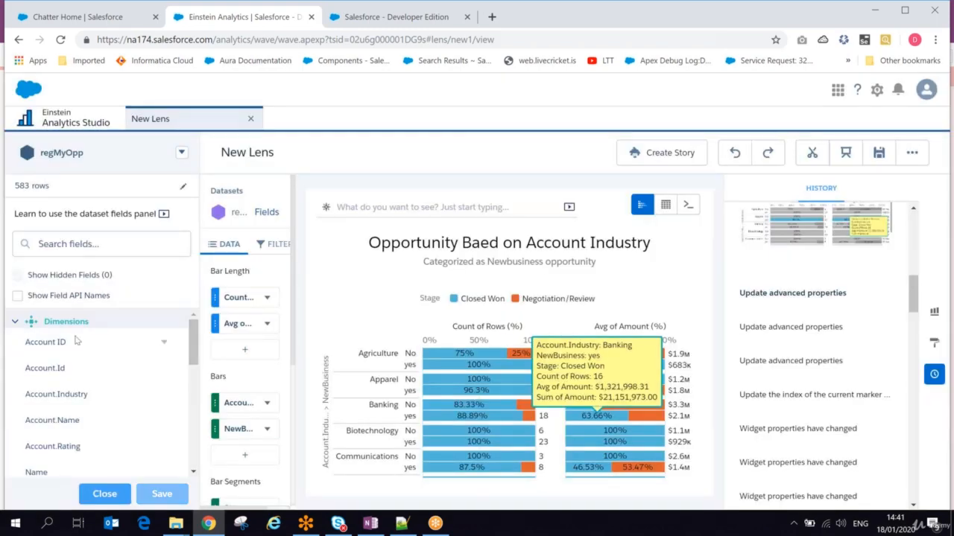
- Collapse Dimensions, cancel an Add Derived Dimension attempt, and expand Dimensions again
click(13, 323)
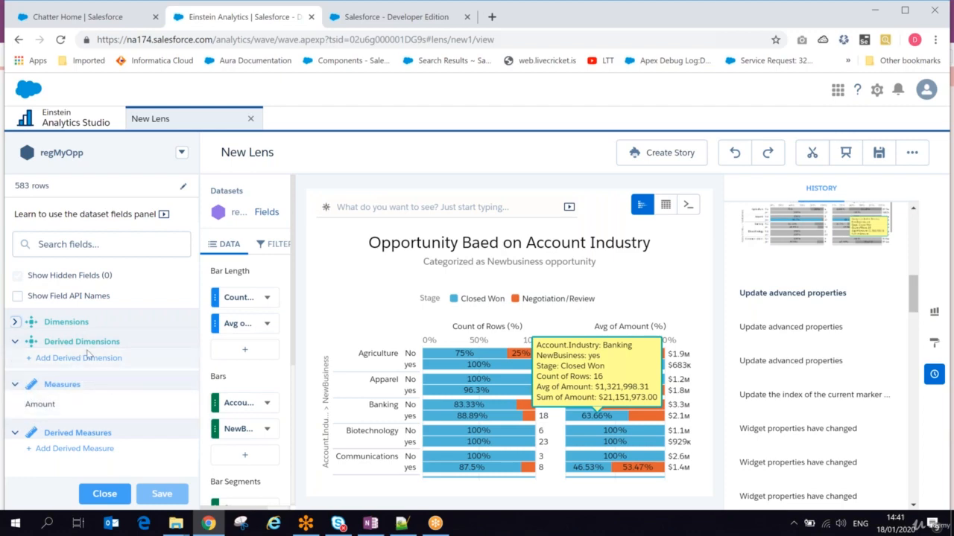
click(30, 361)
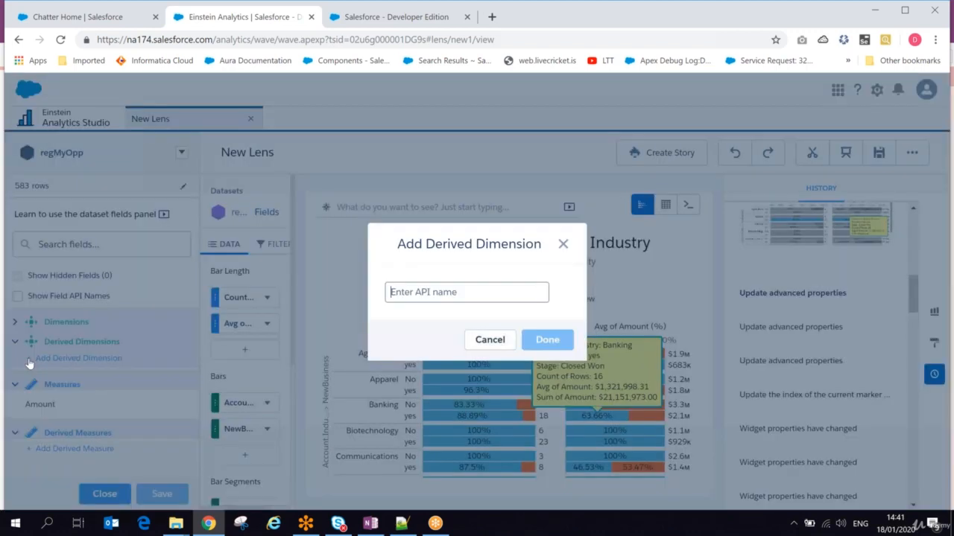
click(491, 339)
click(84, 324)
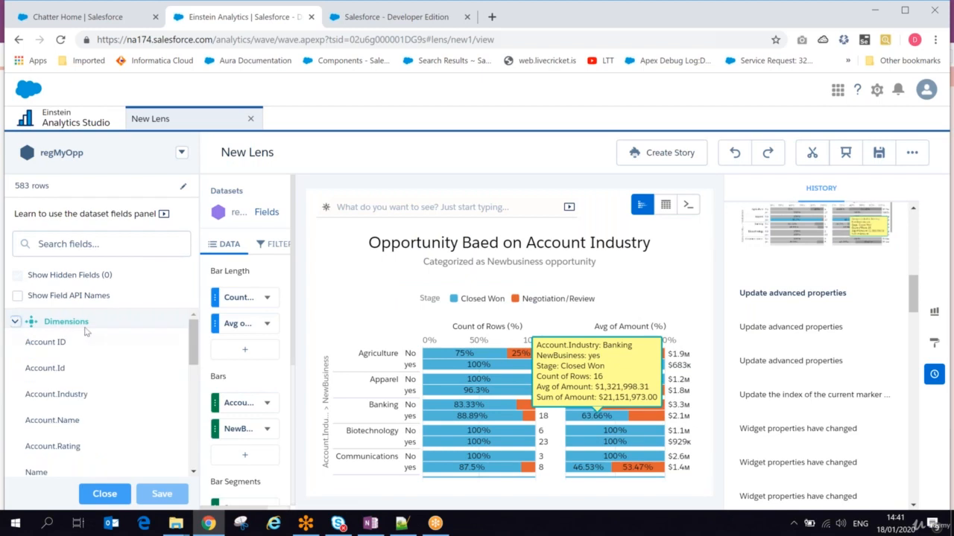
- Clear the stray text selection and close the dataset fields list
mouse_move(189, 331)
mouse_down()
mouse_move(183, 442)
mouse_move(185, 318)
mouse_up()
drag(66, 343, 256, 354)
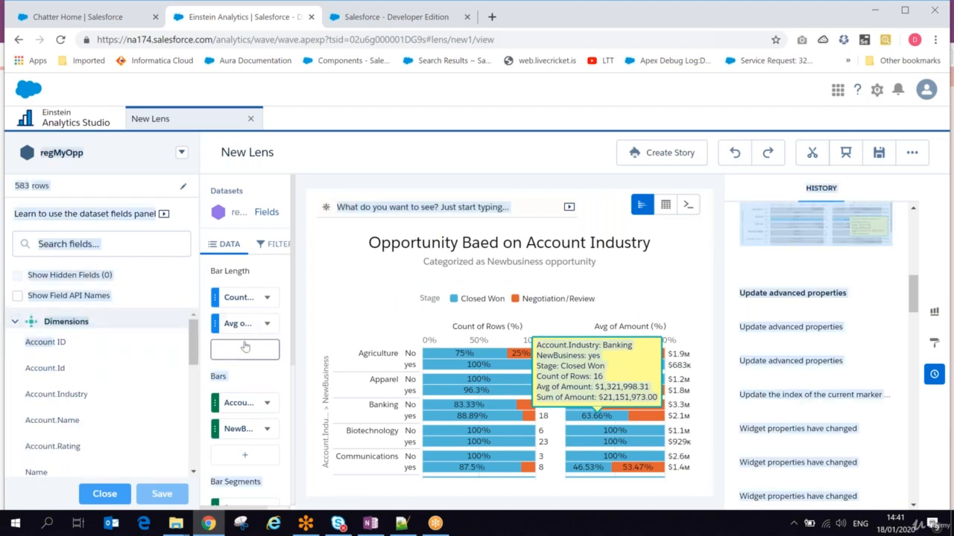
click(249, 370)
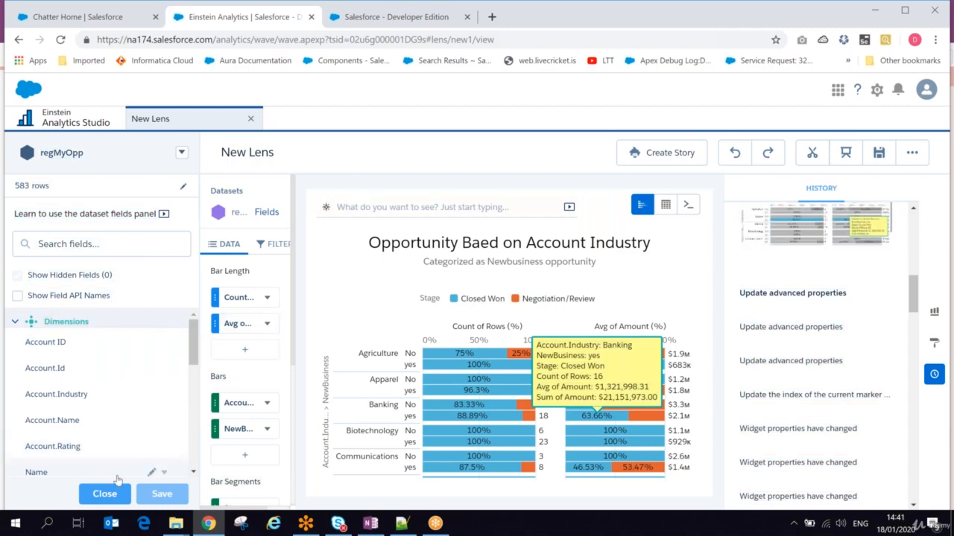
click(104, 494)
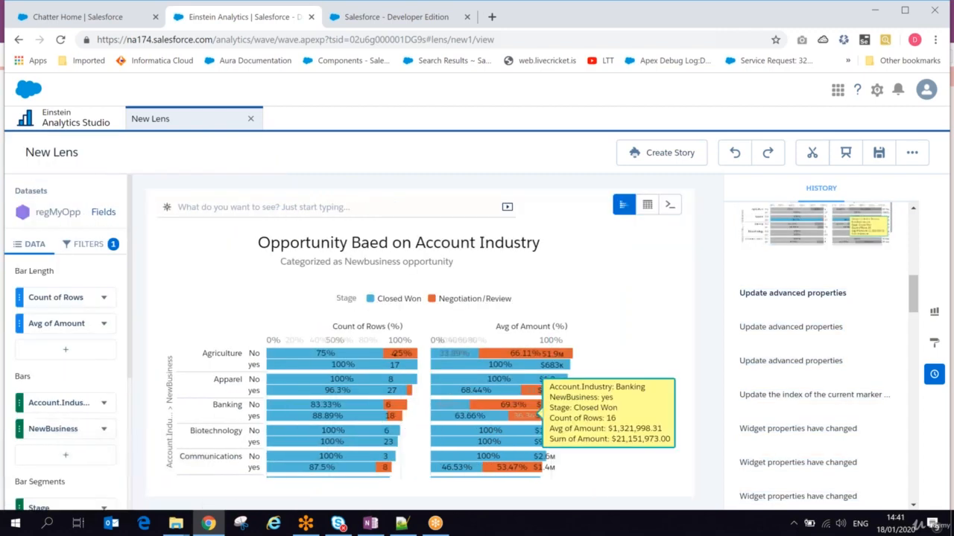
- Sort the bars by Stage descending, then switch to ascending
scroll(134, 357, down, 5)
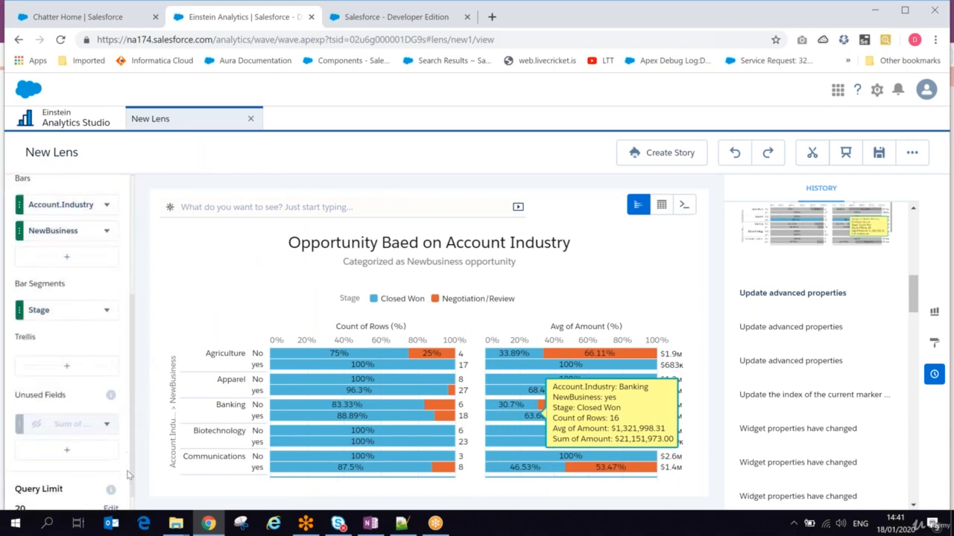
scroll(128, 474, down, 1)
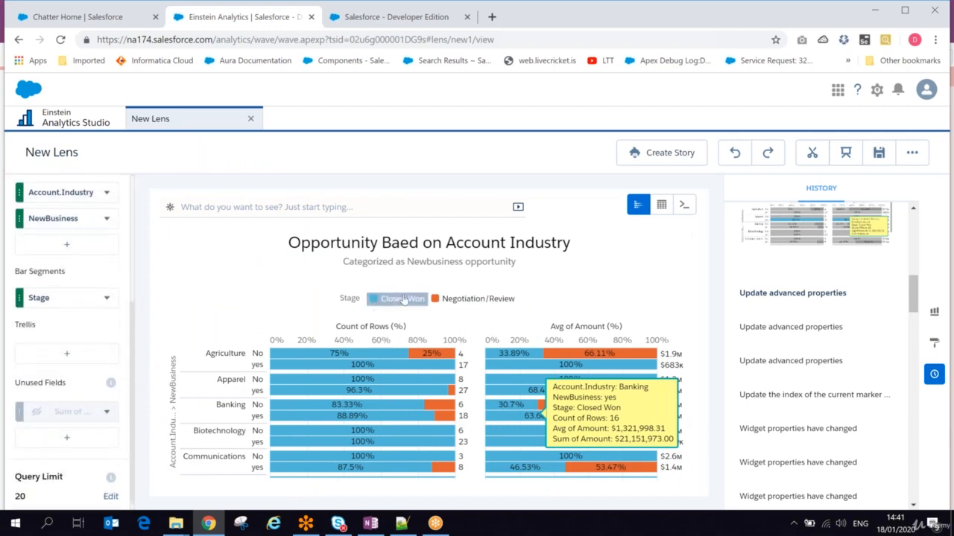
click(106, 298)
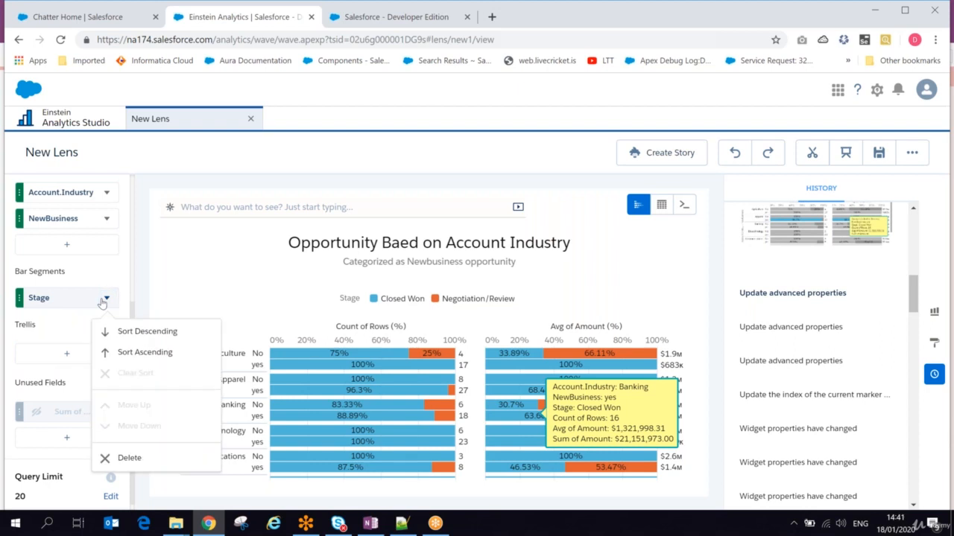
click(128, 332)
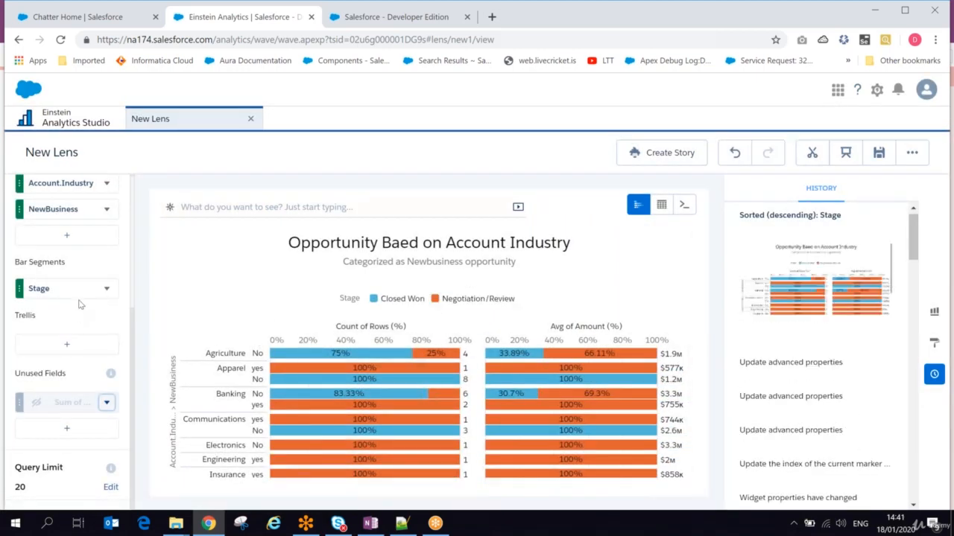
click(108, 290)
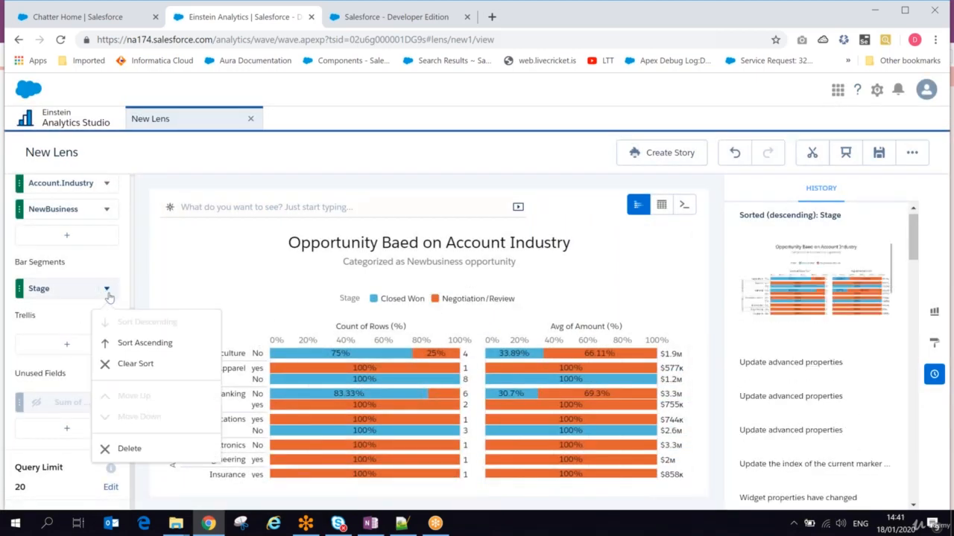
click(128, 341)
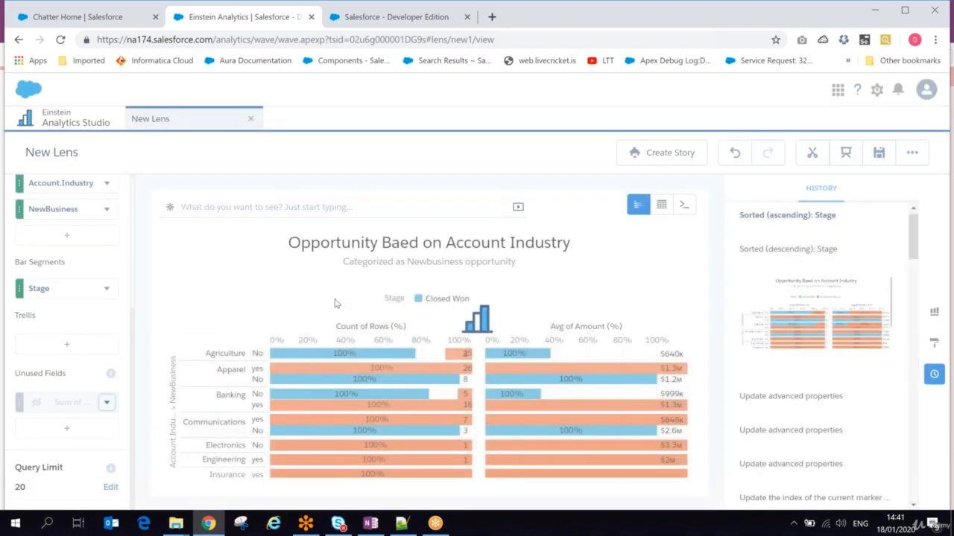
- Return to a descending Stage sort and check the query limit without changing it
click(96, 296)
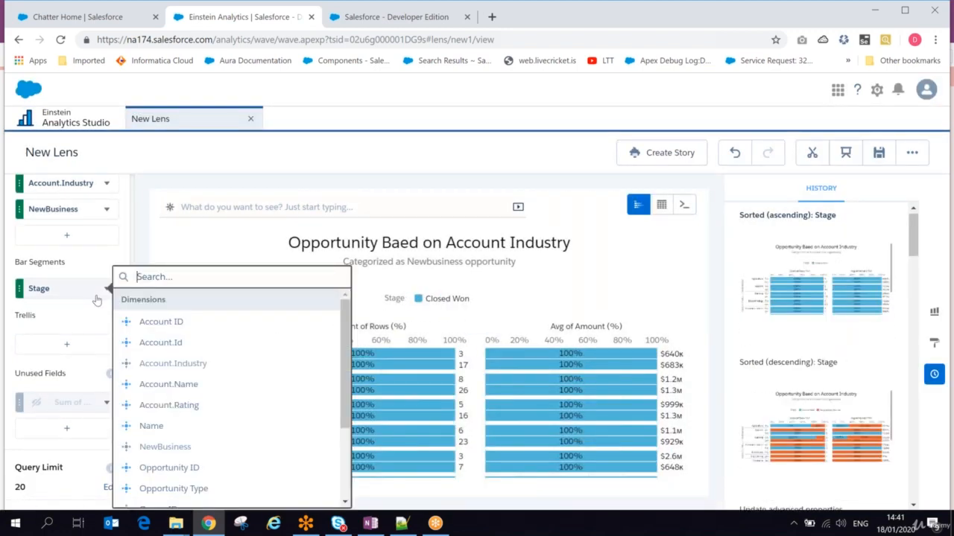
click(82, 314)
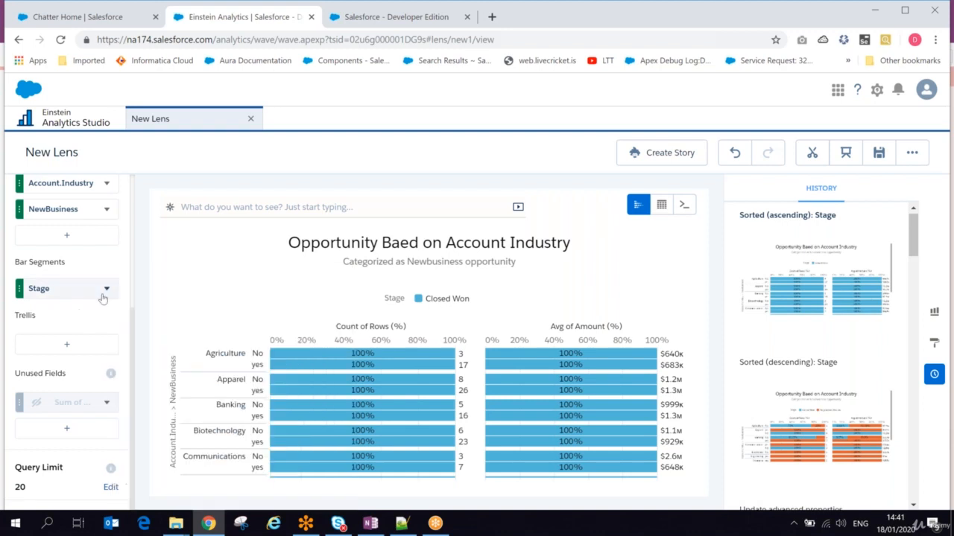
click(106, 289)
click(119, 323)
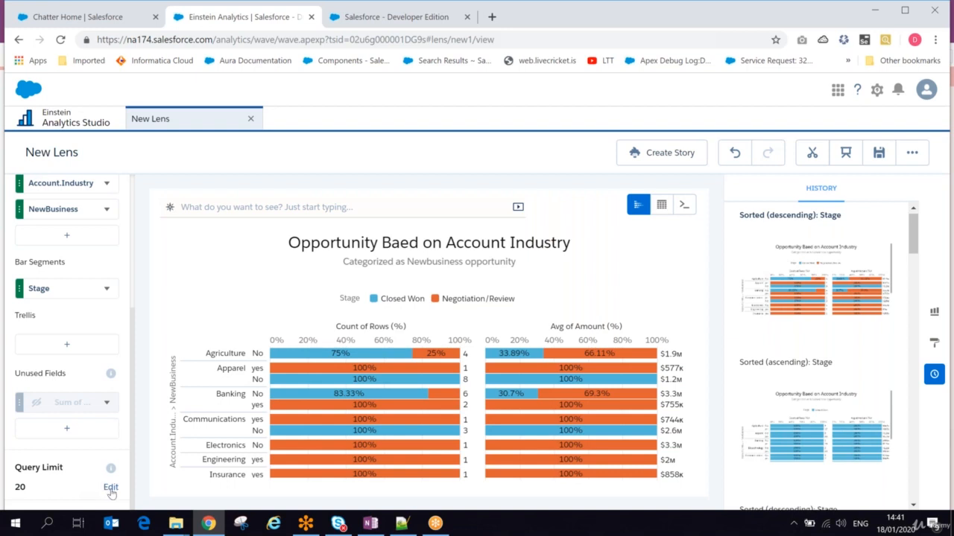
click(110, 489)
click(71, 436)
- Raise the lens query results limit from 20 to 1000
click(111, 488)
key(BackSpace)
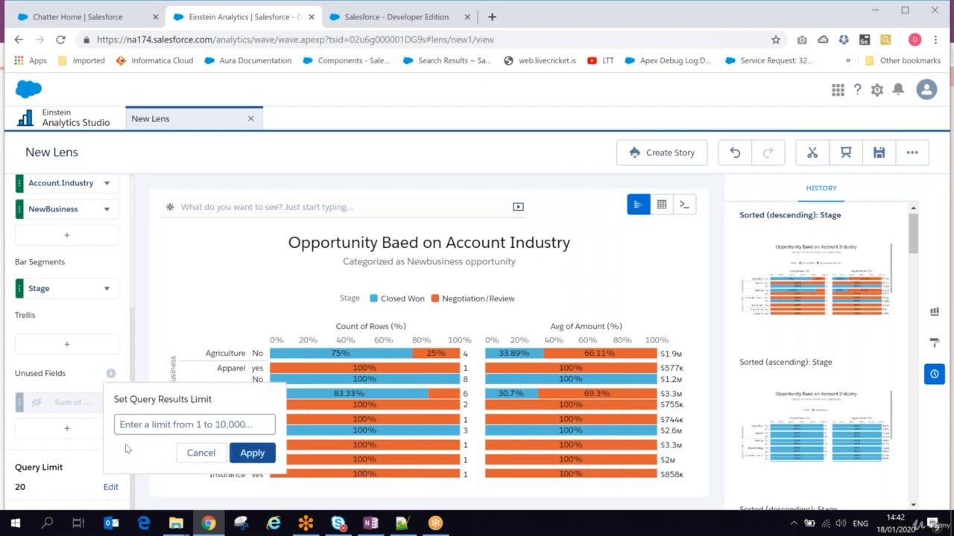
text(1000)
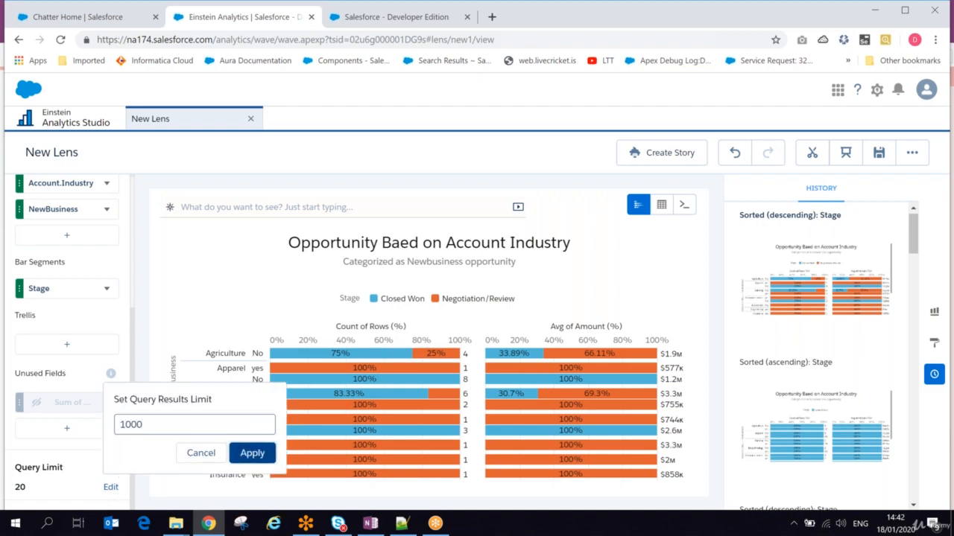
click(252, 453)
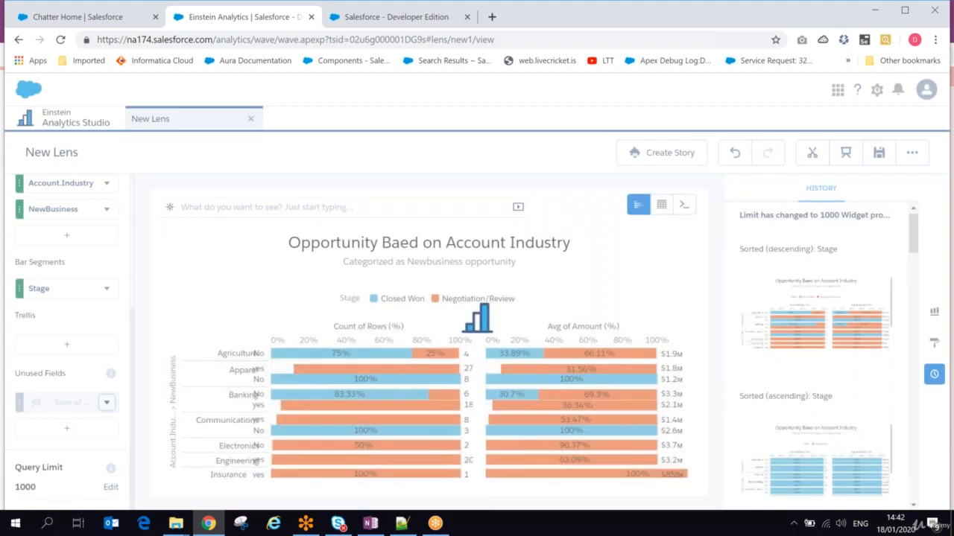
scroll(693, 360, down, 3)
scroll(693, 361, down, 5)
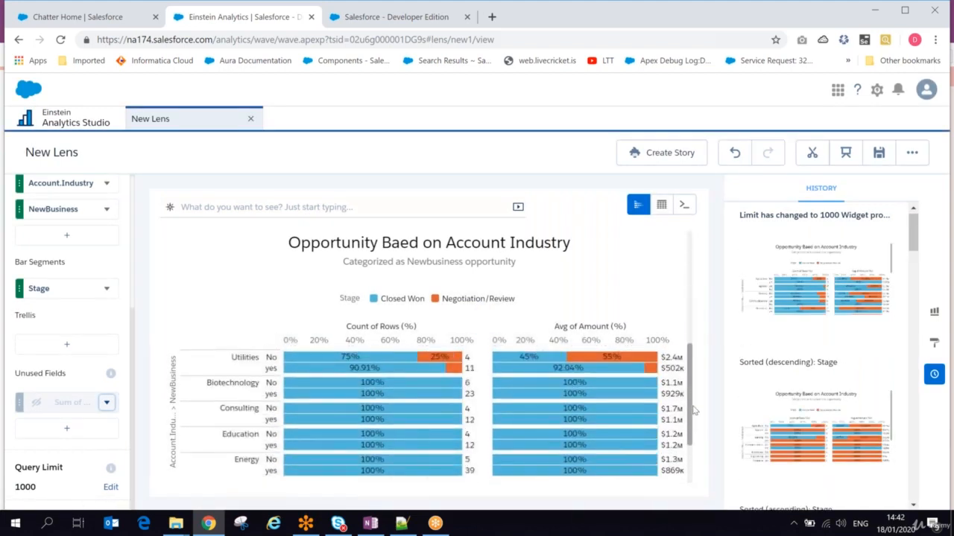
scroll(693, 360, up, 10)
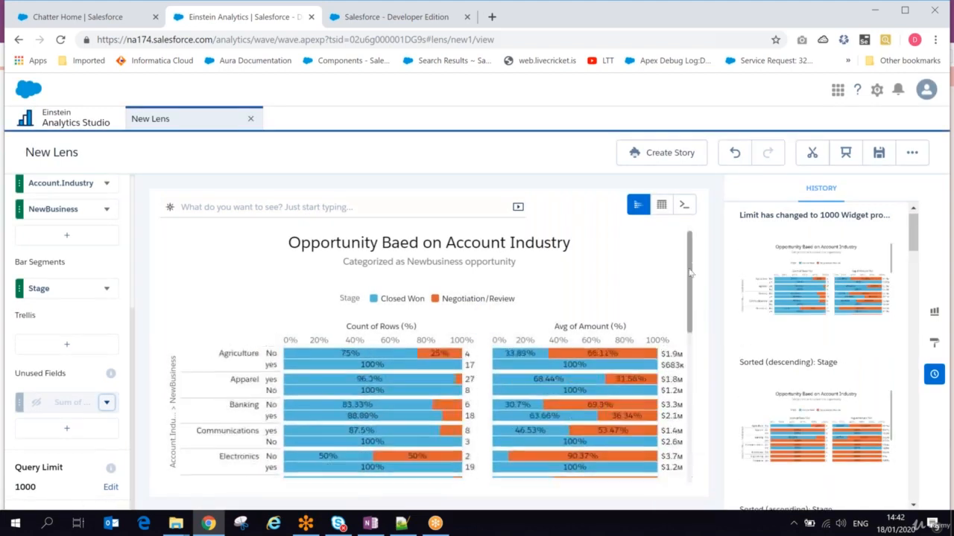
- Look at the list of measures and close it without adding one
click(76, 437)
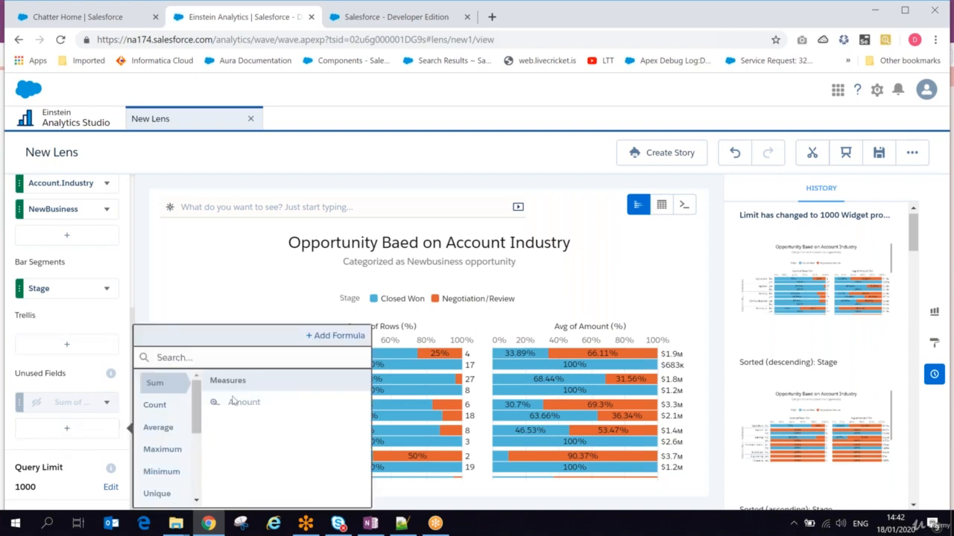
click(84, 377)
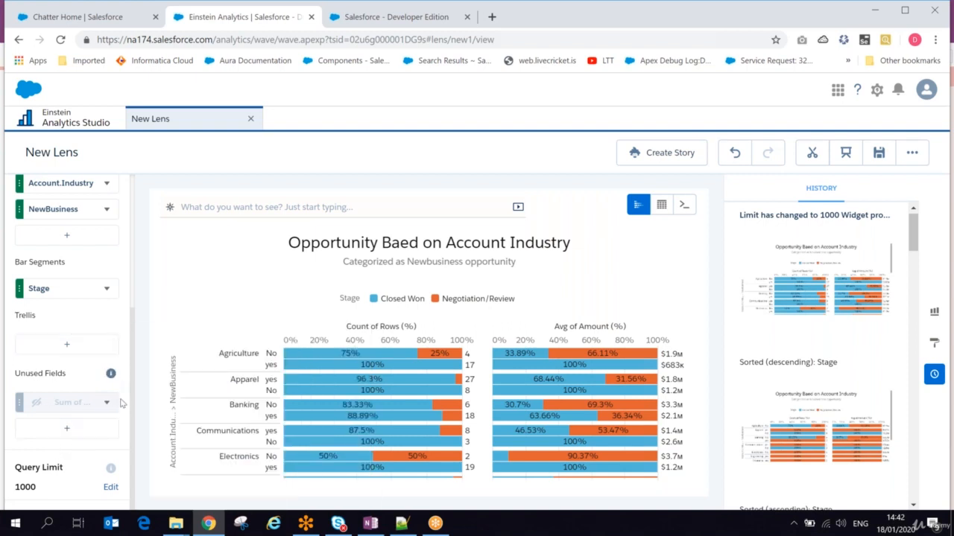
drag(134, 409, 123, 252)
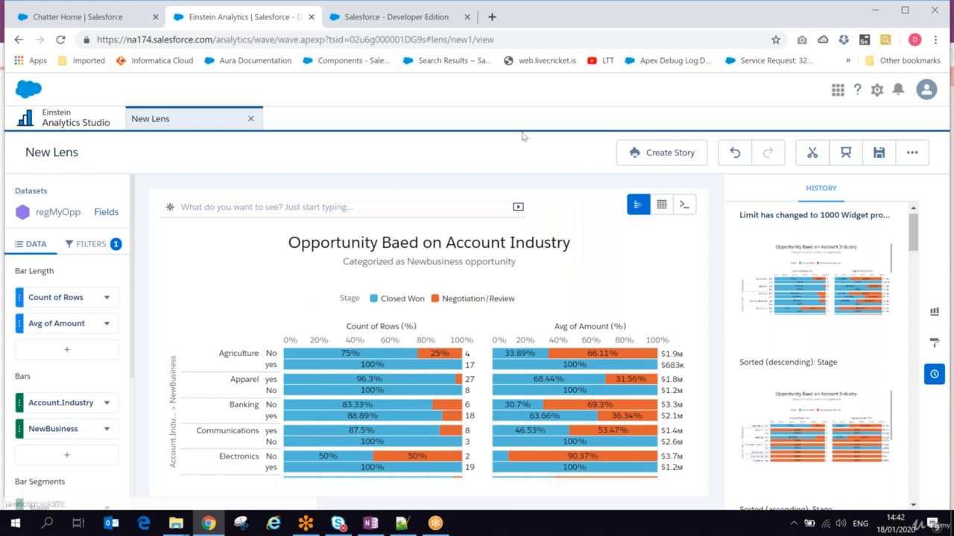
- Title the lens 'Opportunity with Account Industry', correcting the spelling of Opportunity
click(879, 153)
drag(396, 211, 352, 211)
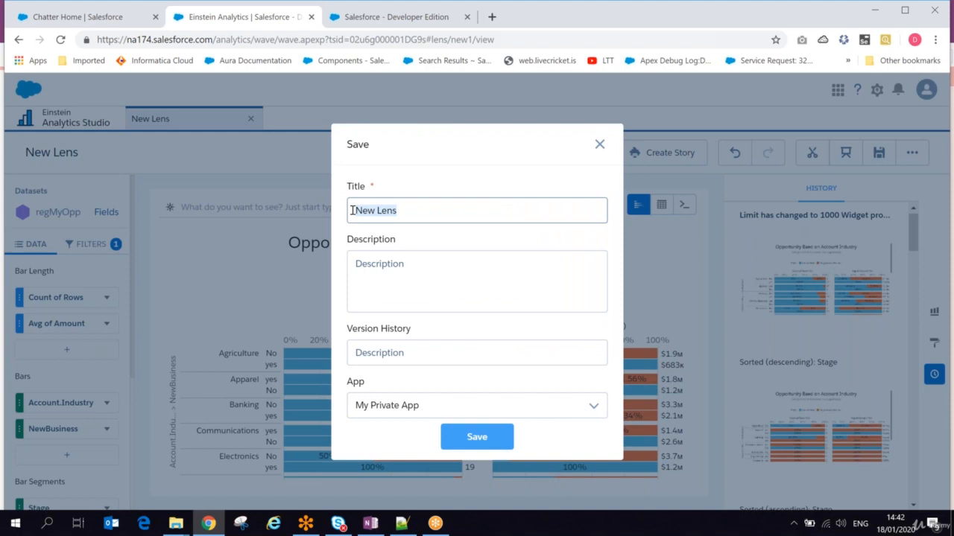
text(Opportnity with)
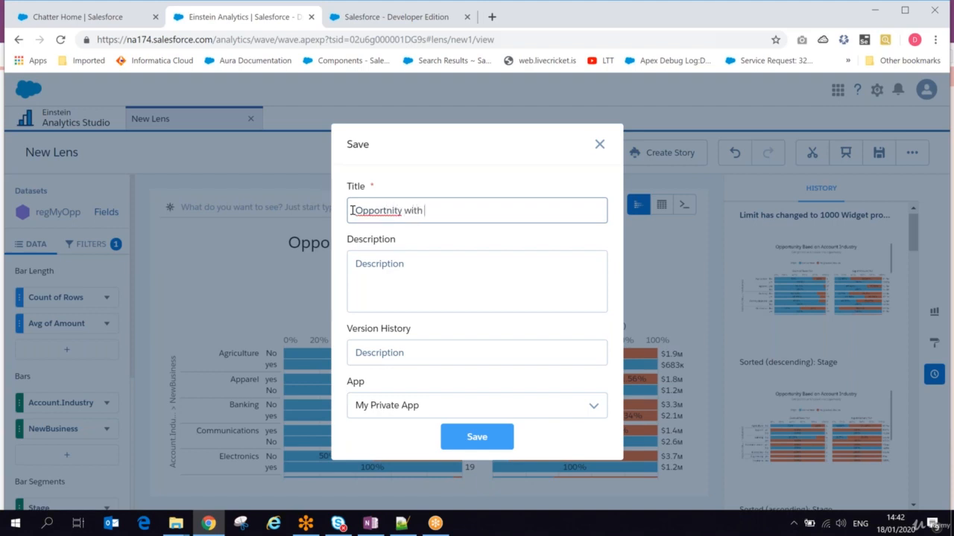
right_click(369, 211)
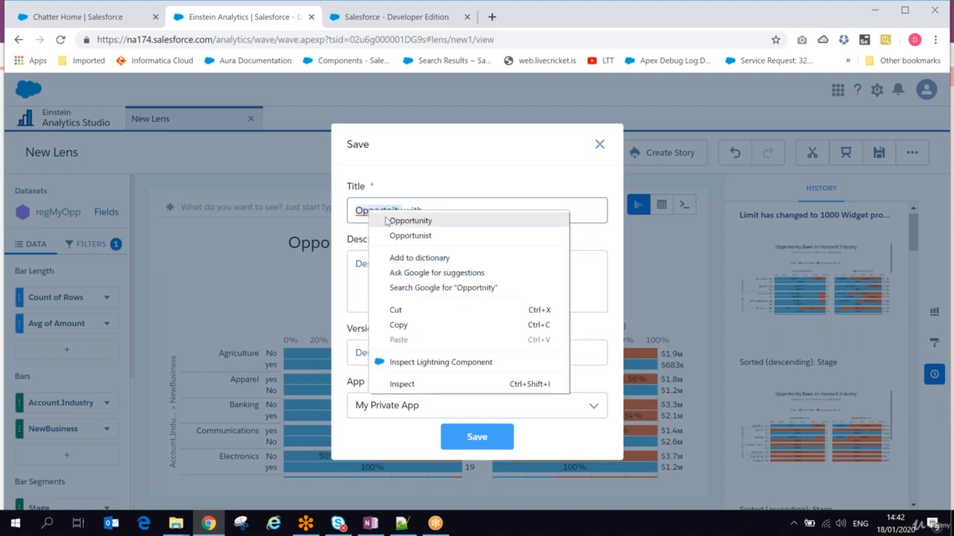
click(406, 220)
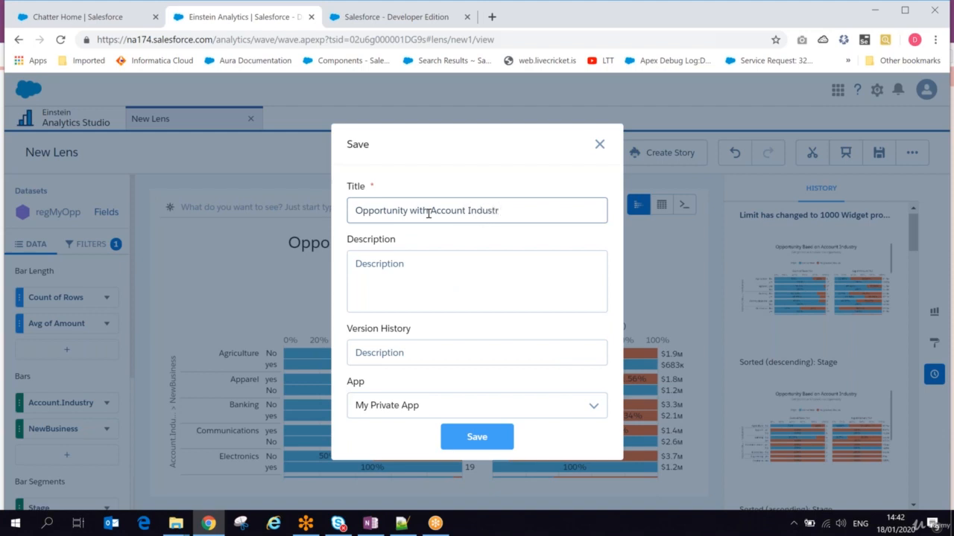
text(Account Industry)
triple_click(471, 210)
key(ctrl+c)
- Use the title as description, set version 1, save to the Sales Team app, and return home
click(430, 274)
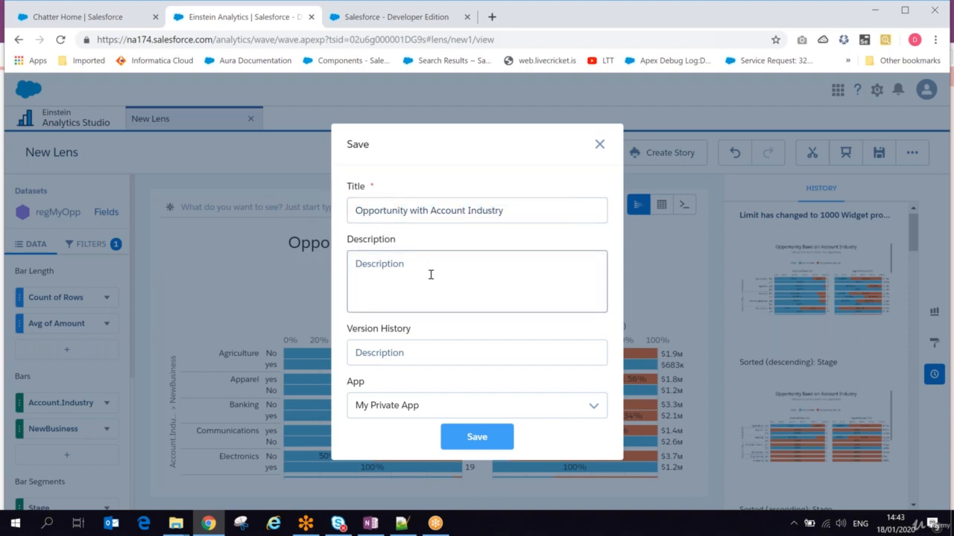
key(ctrl+v)
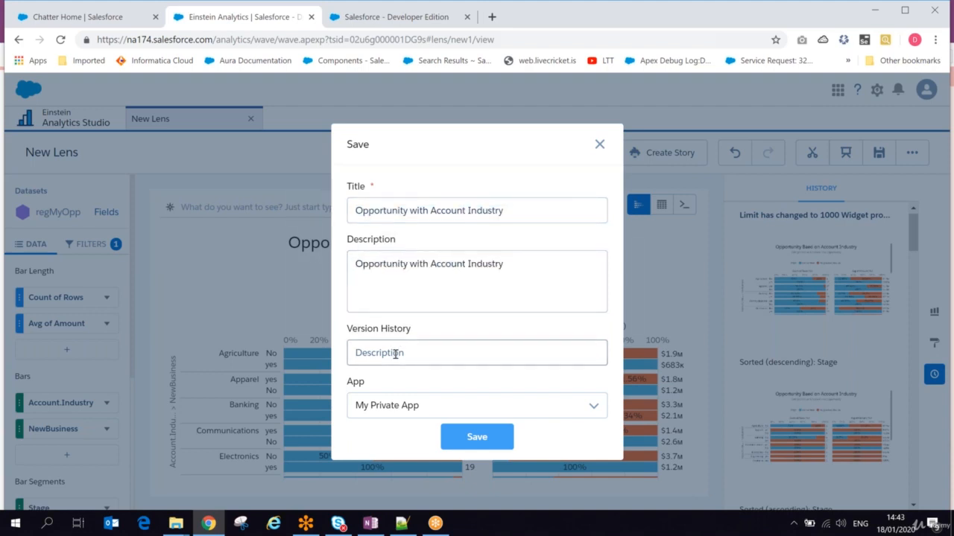
text(1)
click(376, 411)
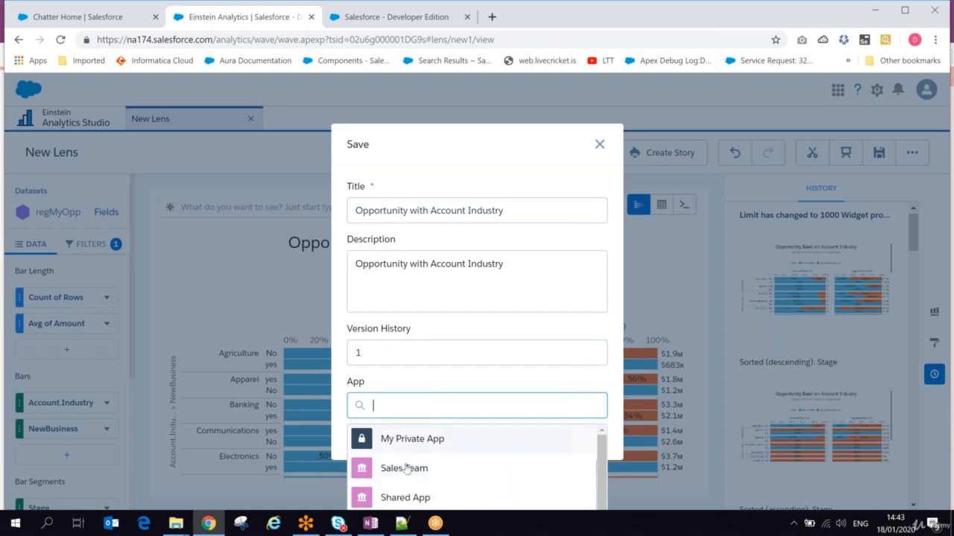
click(406, 470)
click(465, 437)
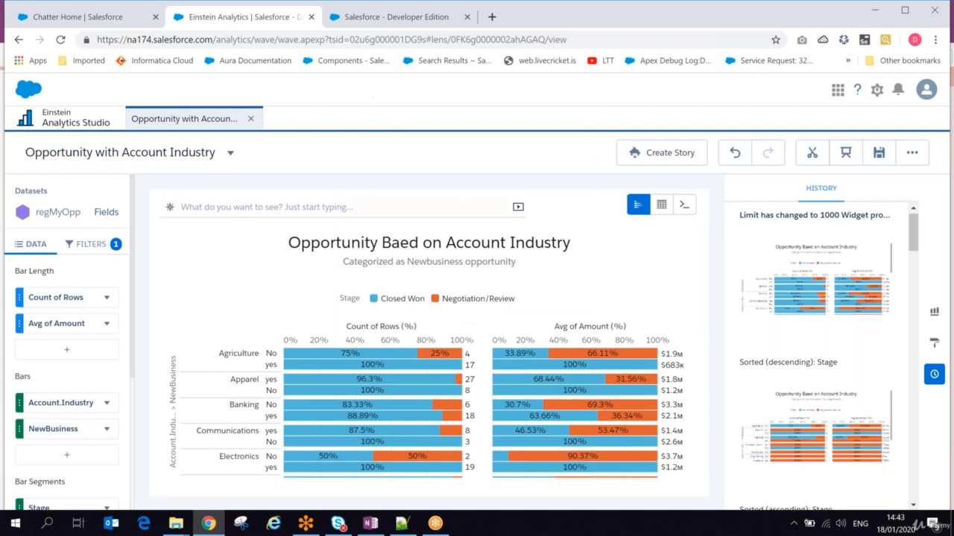
click(67, 127)
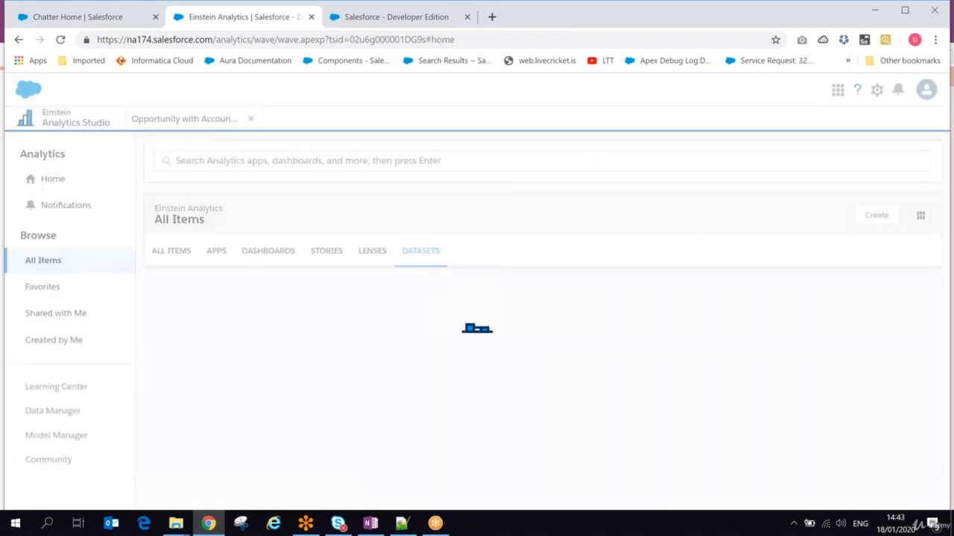
click(371, 252)
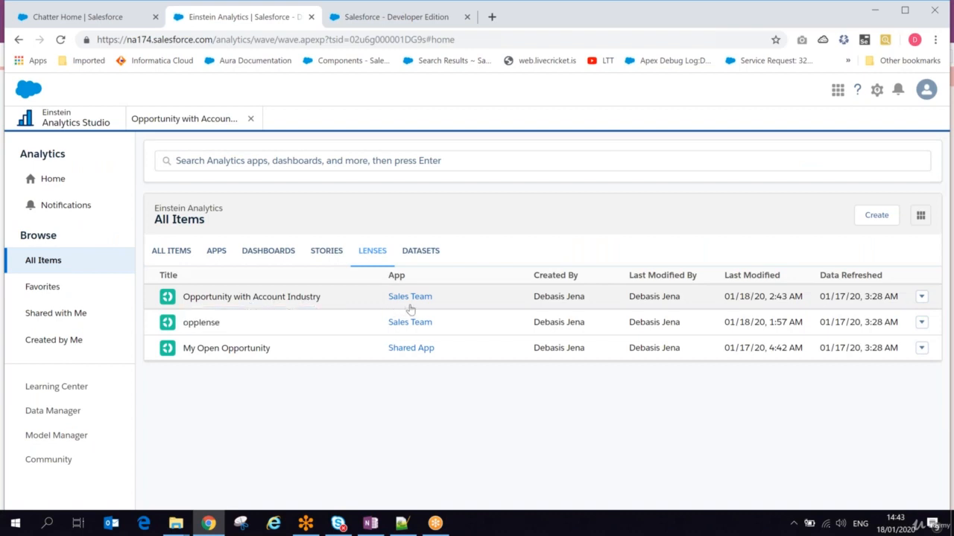
click(922, 297)
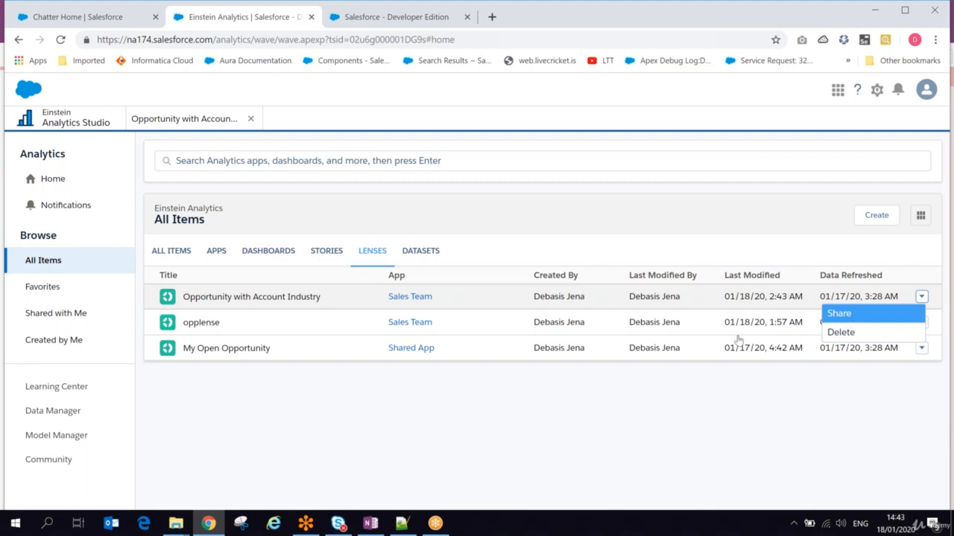
click(266, 297)
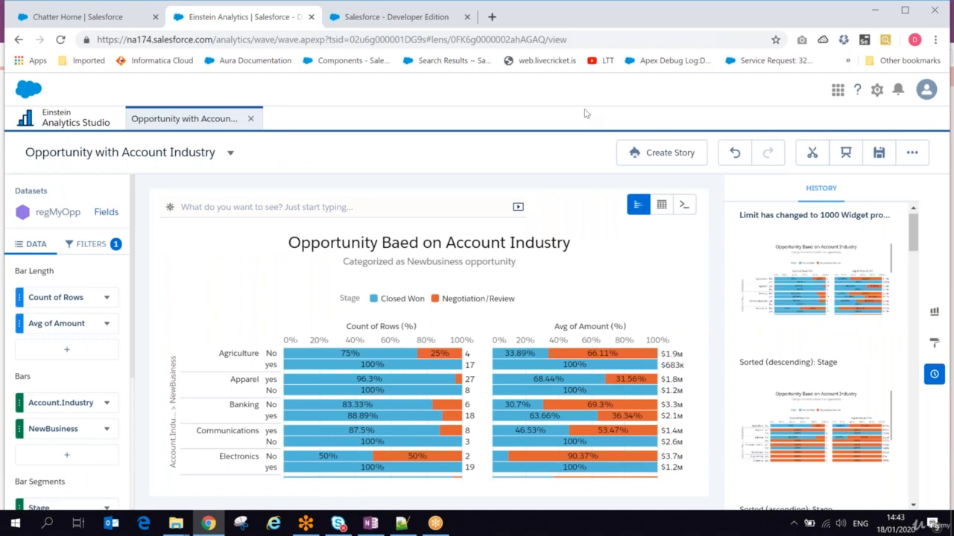
- Enter presentation mode, exit with Esc, and present the lens full screen again
click(848, 154)
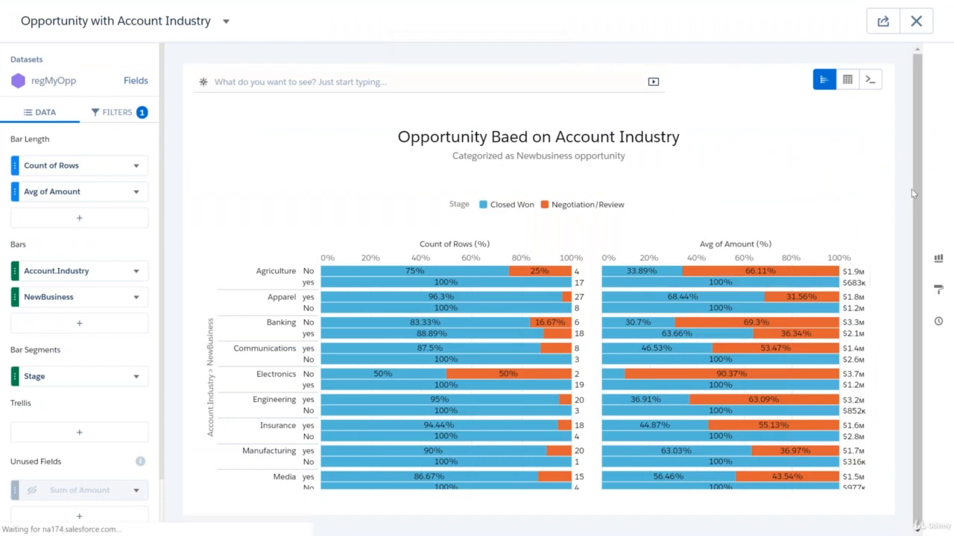
key(Escape)
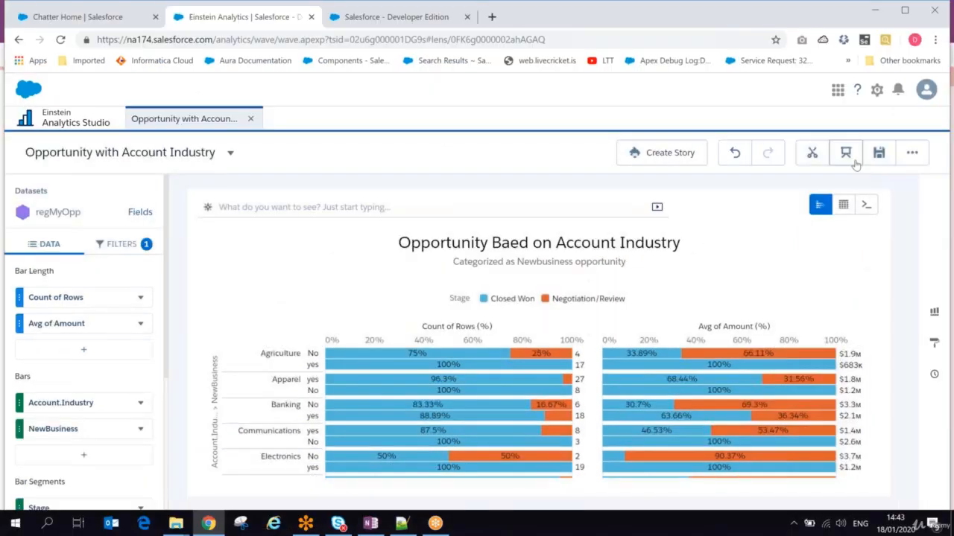
click(841, 153)
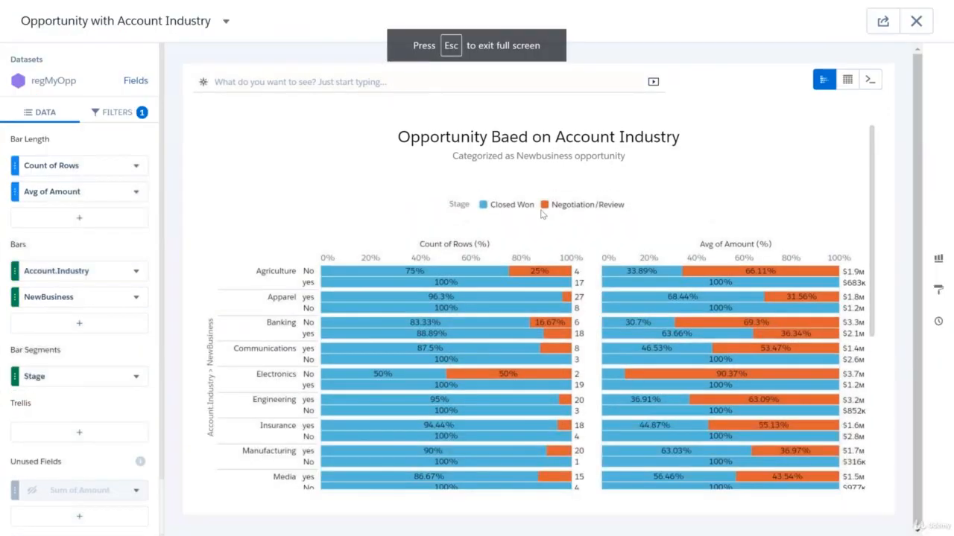
drag(876, 170, 884, 149)
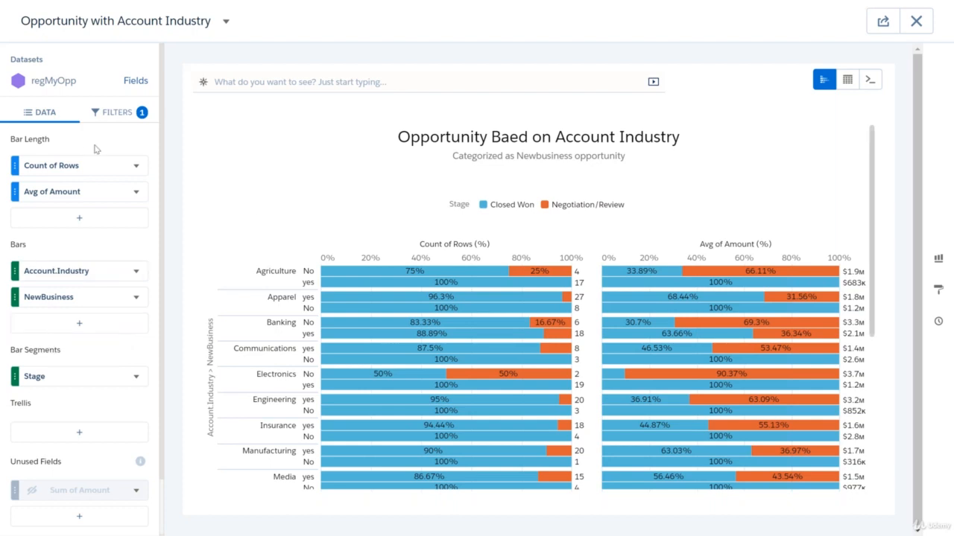
- Bring up the lens's suggested questions and highlight the fourth suggested query
click(229, 74)
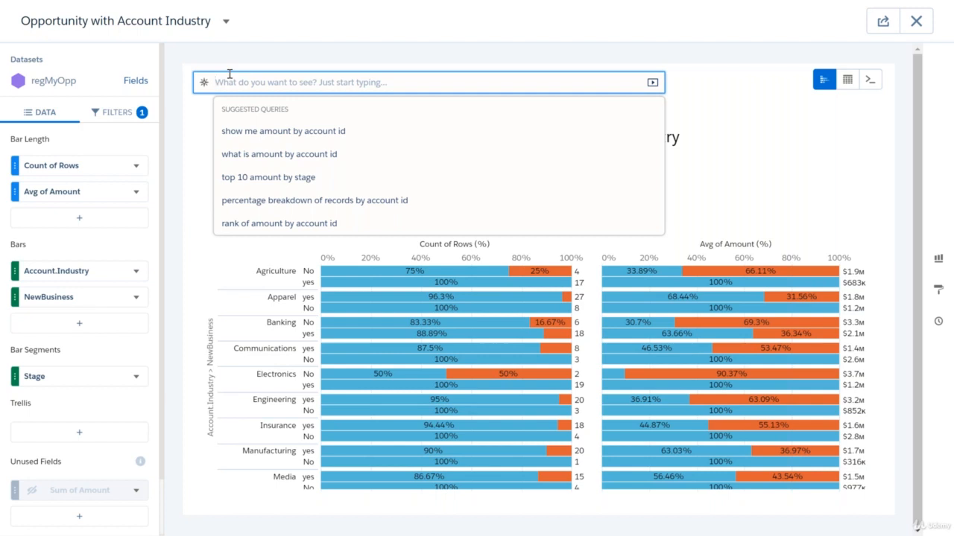
click(719, 25)
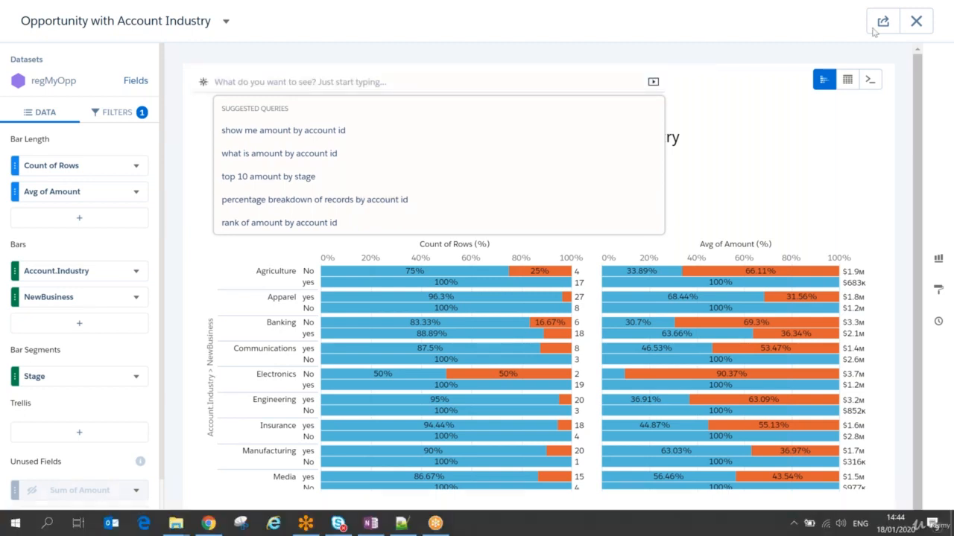
click(936, 39)
key(Down)
key(Down)
key(Down)
key(Down)
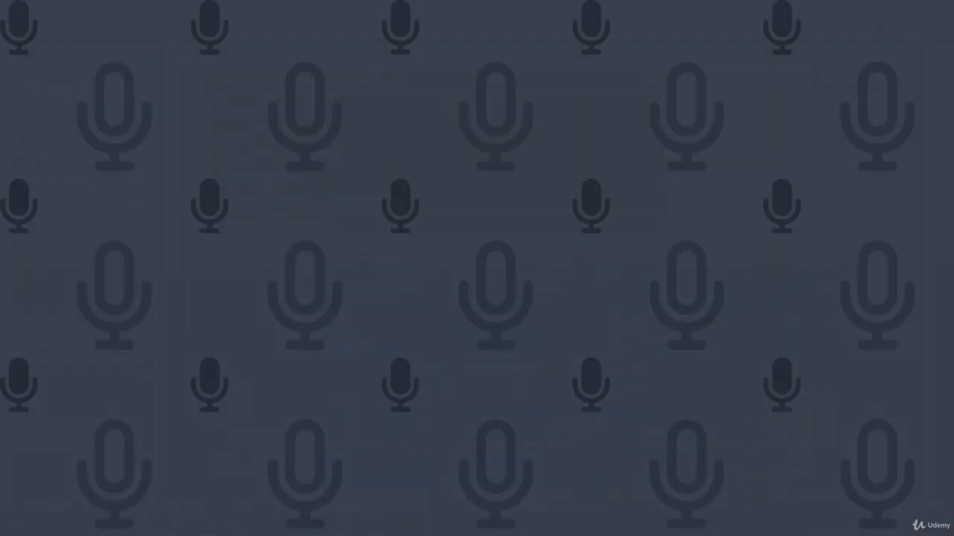